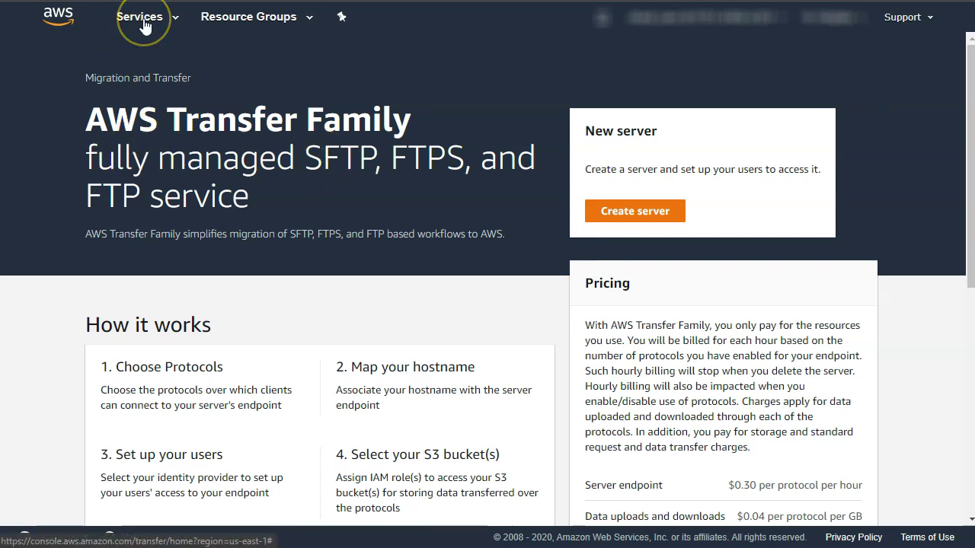
pyautogui.moveTo(302, 155); pyautogui.dragTo(242, 204)
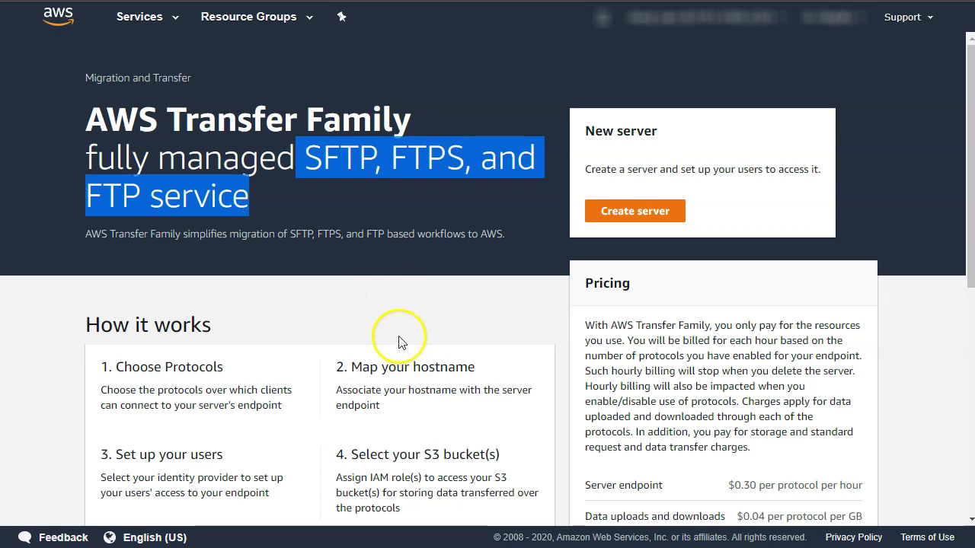
pyautogui.click(916, 243)
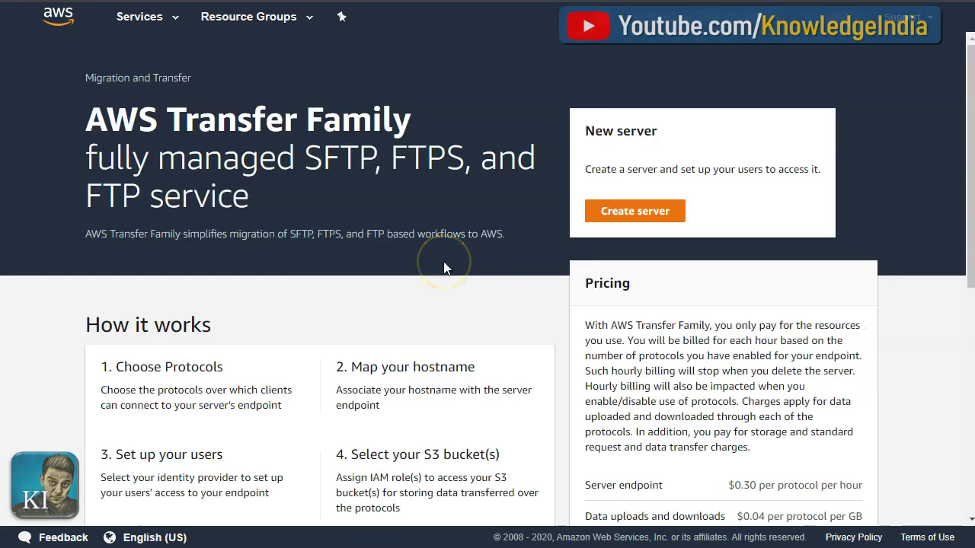
# Step: Start creating a server with the SFTP protocol and a service managed identity provider, continuing to the endpoint configuration
pyautogui.click(631, 211)
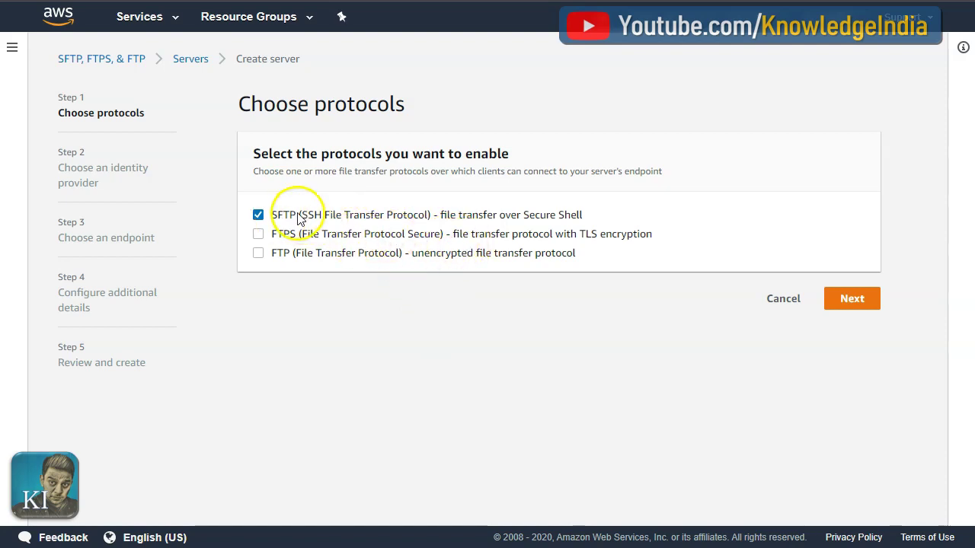
pyautogui.click(853, 299)
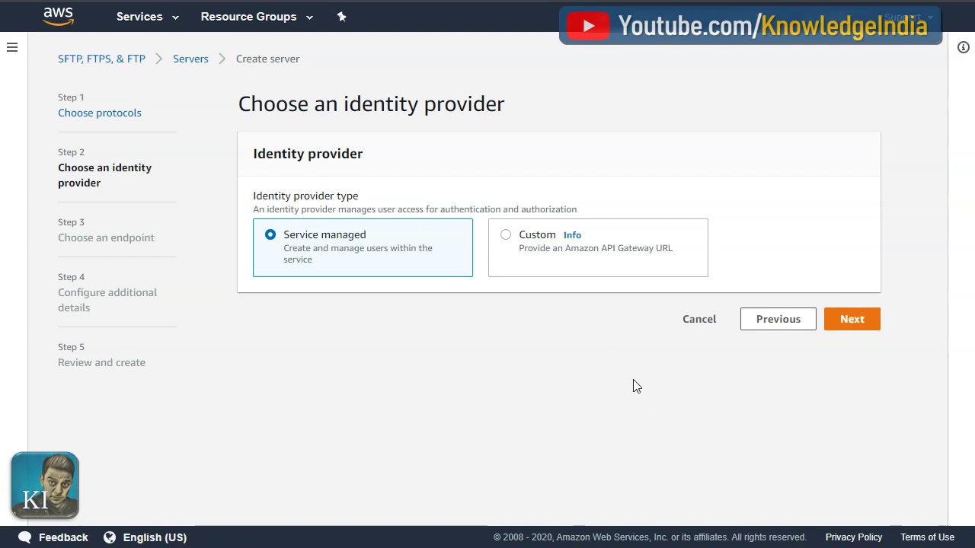
pyautogui.click(845, 320)
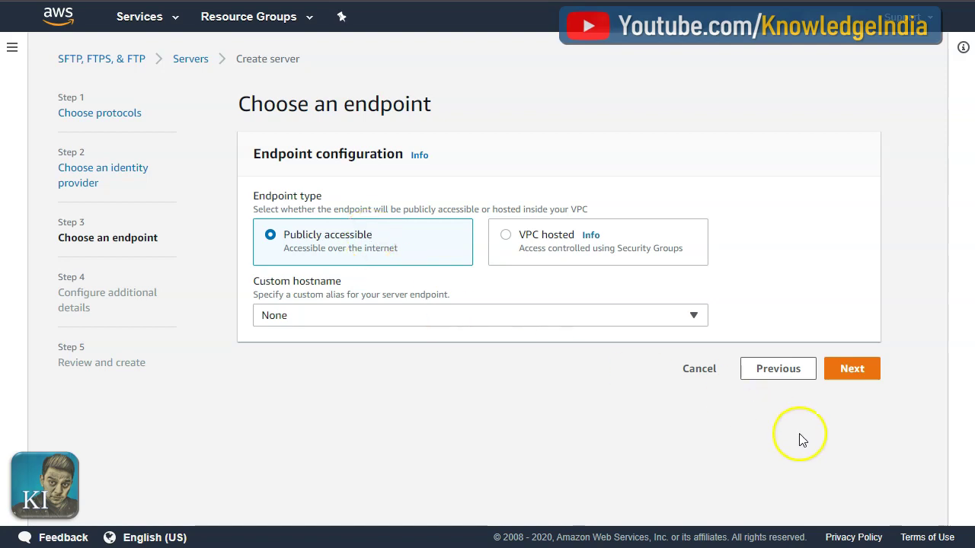
# Step: Keep the endpoint publicly accessible with the custom hostname set to None and proceed to the additional details
pyautogui.click(503, 320)
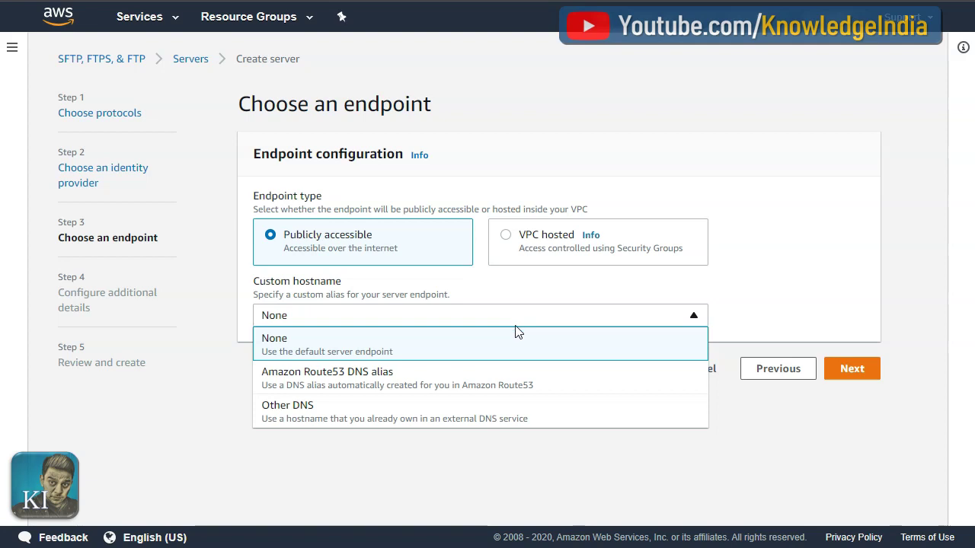
pyautogui.click(651, 497)
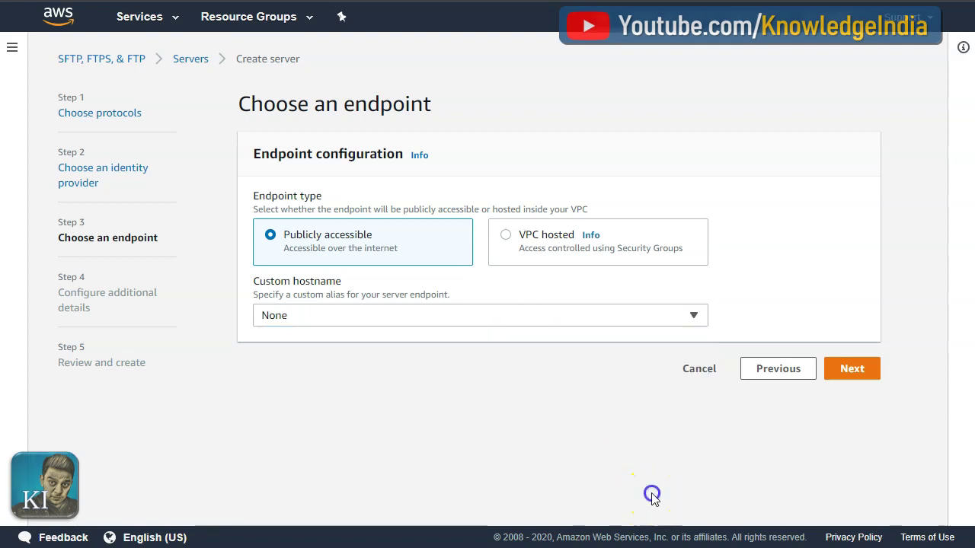
pyautogui.click(850, 370)
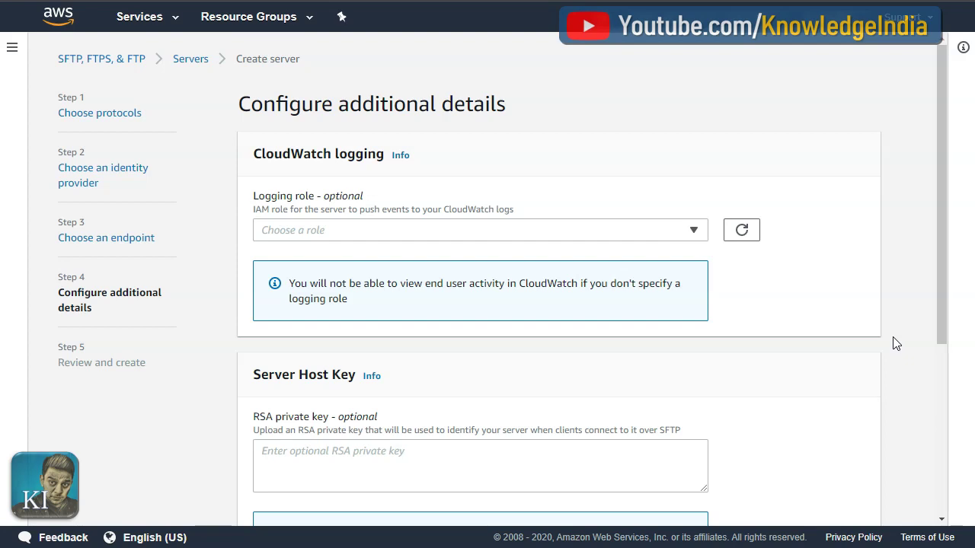
# Step: Examine the optional CloudWatch logging role choices and the guidance on the server host key
pyautogui.click(687, 232)
pyautogui.click(688, 231)
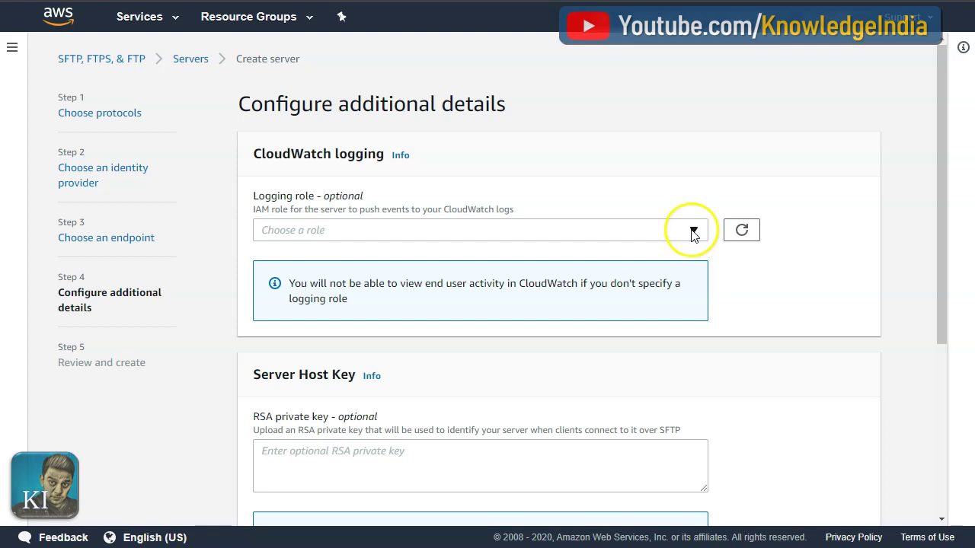
pyautogui.click(696, 227)
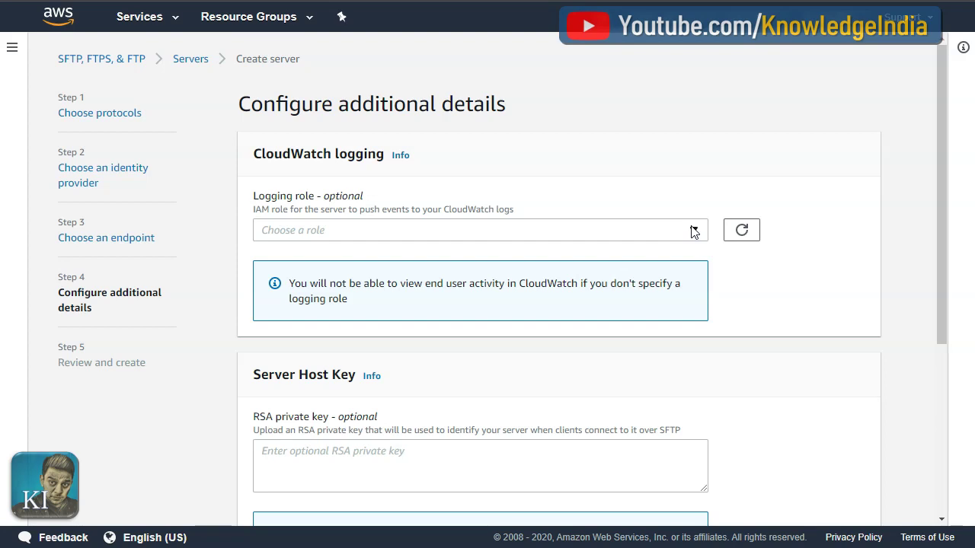
pyautogui.scroll(-4, 755, 279)
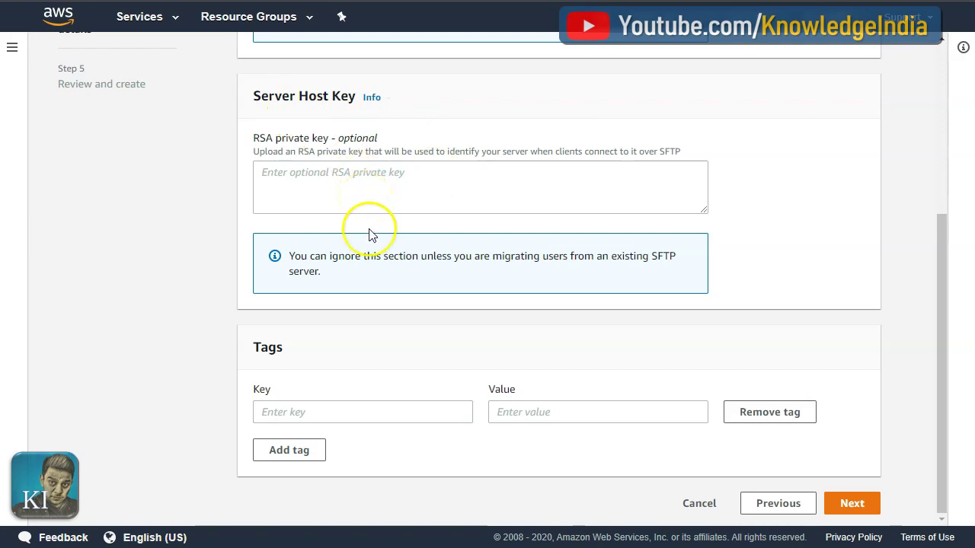
pyautogui.moveTo(322, 272); pyautogui.dragTo(285, 255)
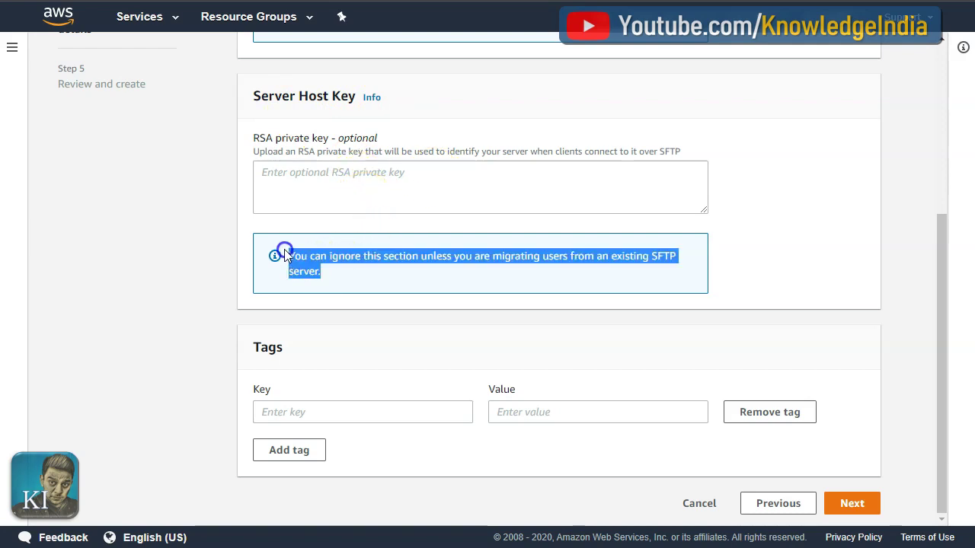
pyautogui.click(409, 281)
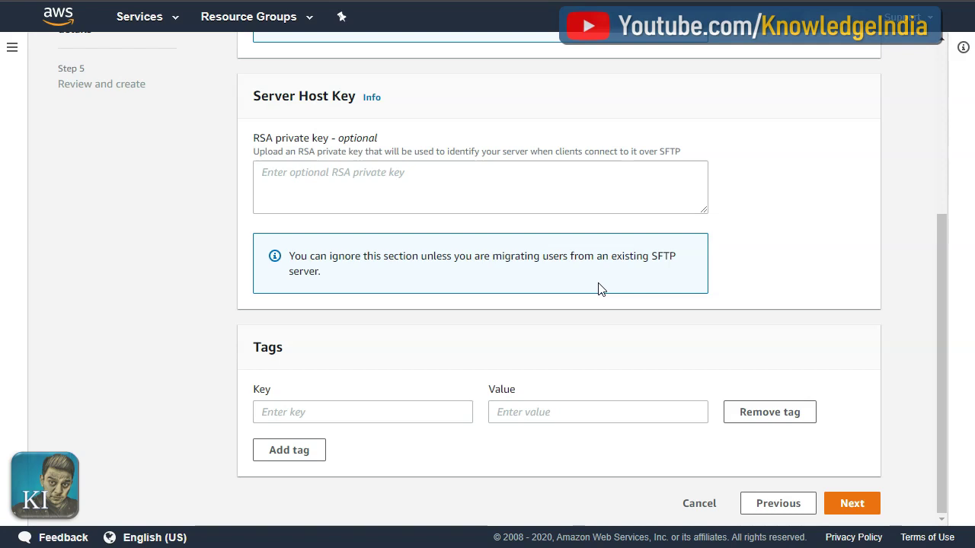
# Step: Tag the server with key env and value demo and proceed to the review
pyautogui.click(347, 409)
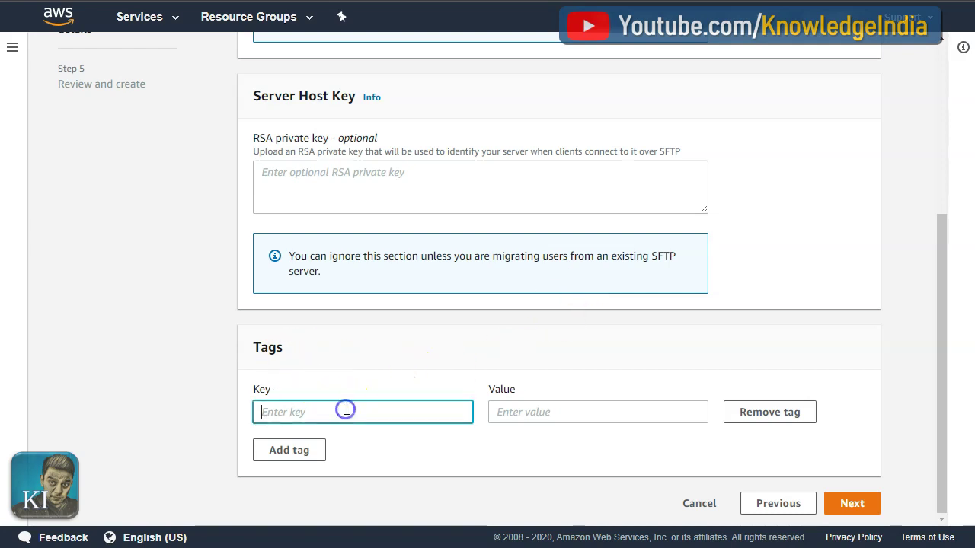
pyautogui.write('env')
pyautogui.press('Tab')
pyautogui.write('demo')
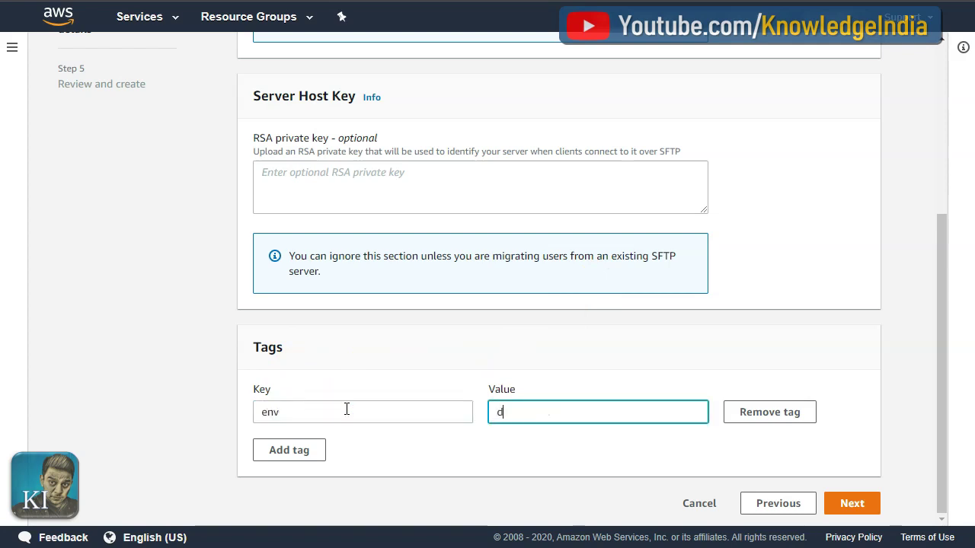
pyautogui.click(863, 503)
# Step: Review the protocol, identity provider, endpoint and tag settings, and create the server
pyautogui.scroll(4, 657, 404)
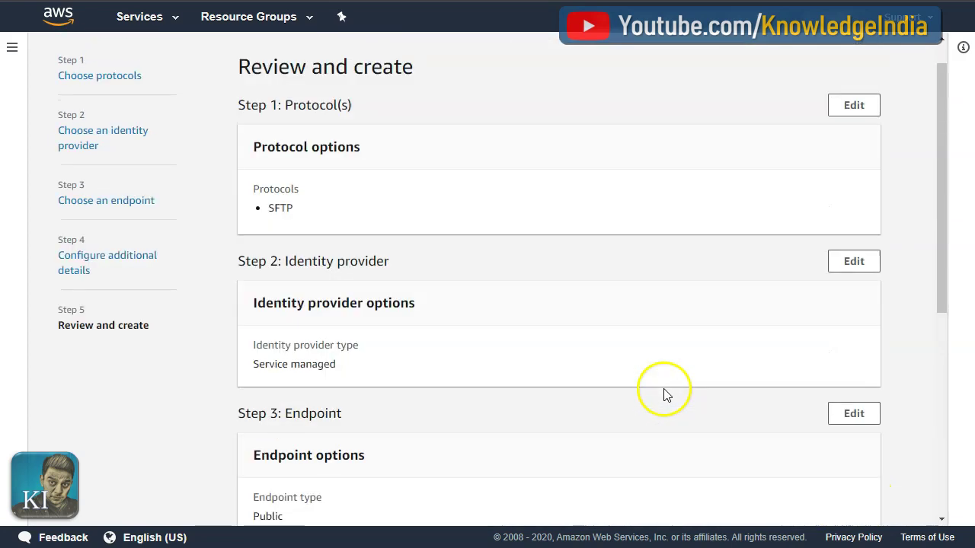
pyautogui.scroll(-6, 587, 262)
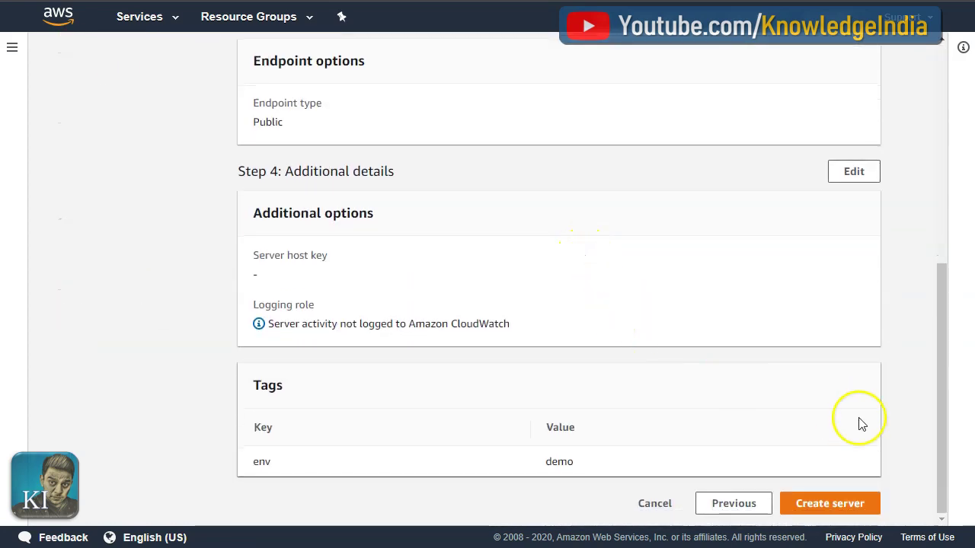
pyautogui.click(840, 504)
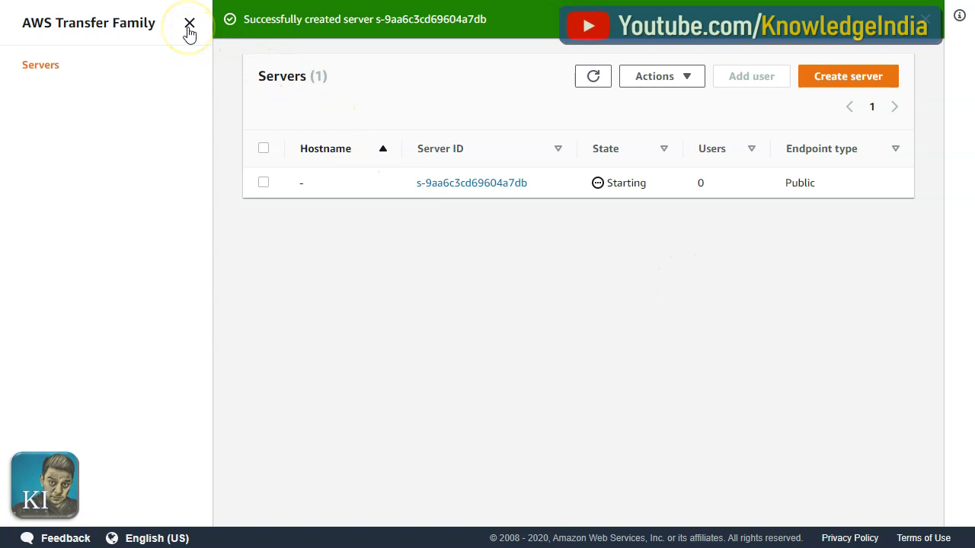
# Step: Open the new server's details with the navigation pane hidden and examine its status and endpoint address
pyautogui.click(445, 186)
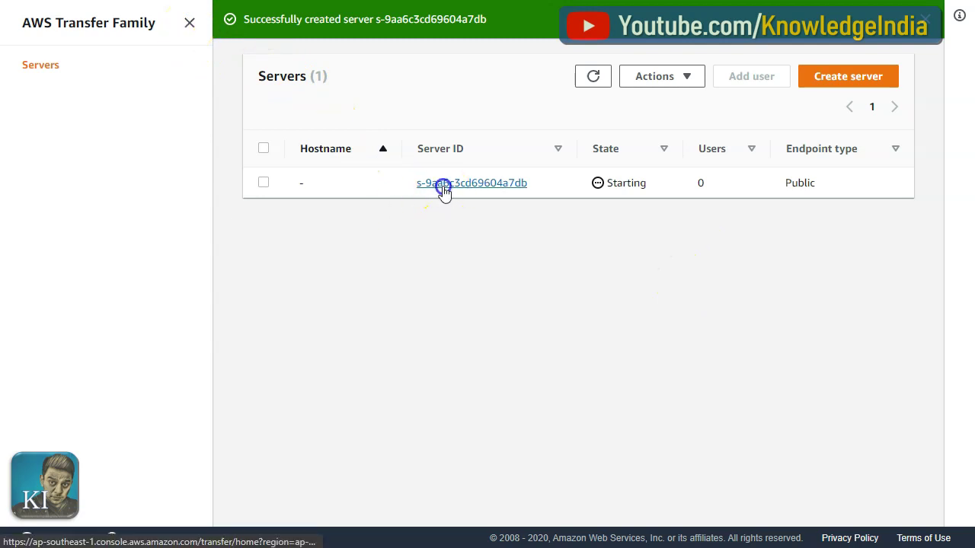
pyautogui.click(190, 23)
pyautogui.moveTo(496, 350); pyautogui.dragTo(845, 364)
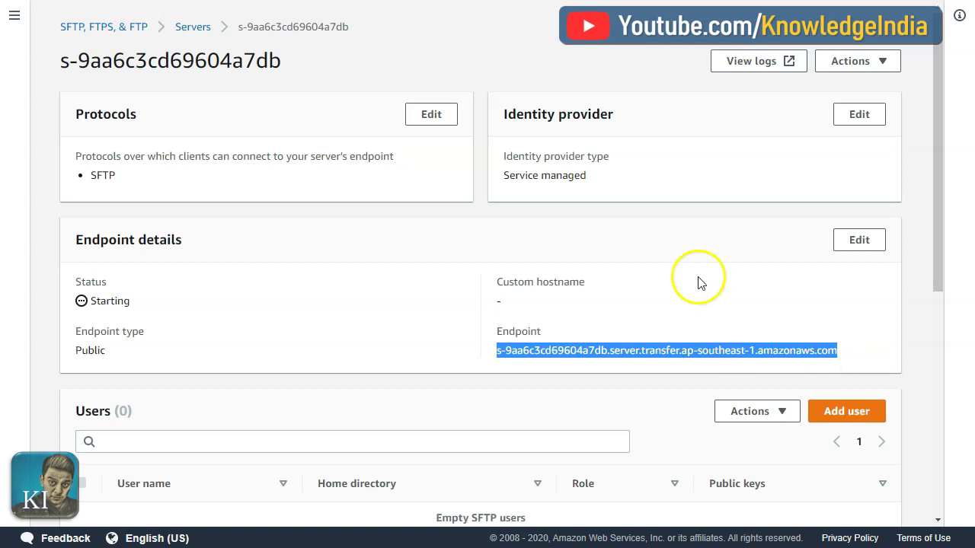
pyautogui.scroll(-1, 689, 278)
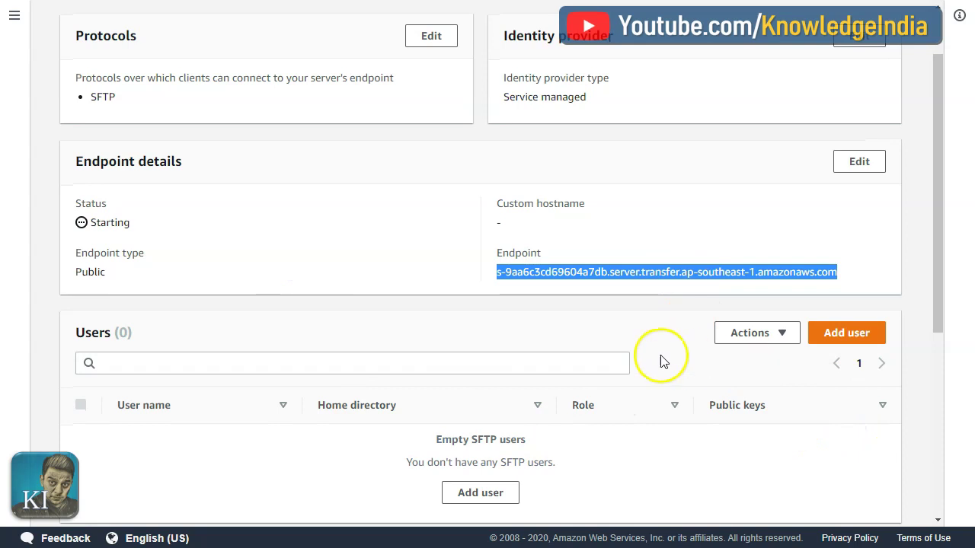
pyautogui.scroll(1, 657, 359)
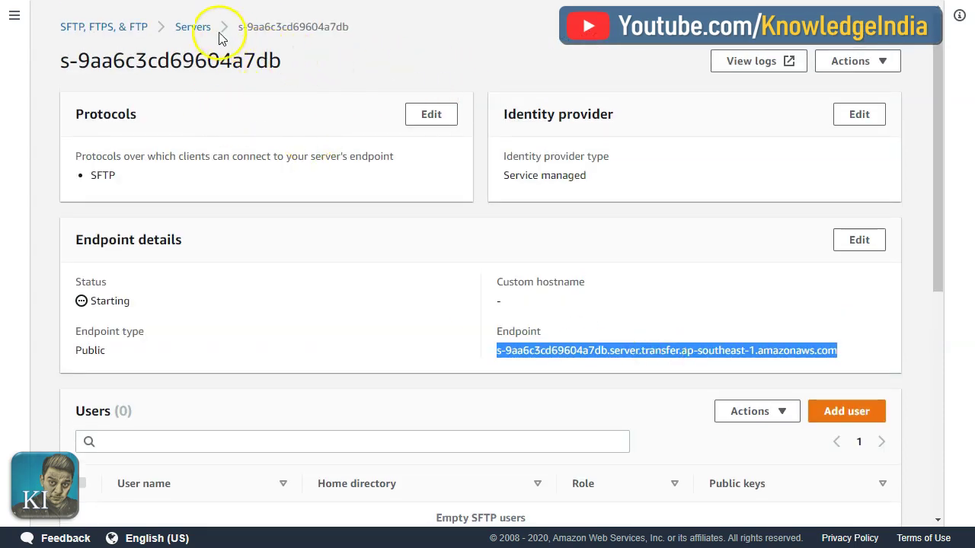
# Step: Return to the servers list, refresh it, and reopen the server's details with the navigation pane hidden
pyautogui.click(195, 29)
pyautogui.click(585, 40)
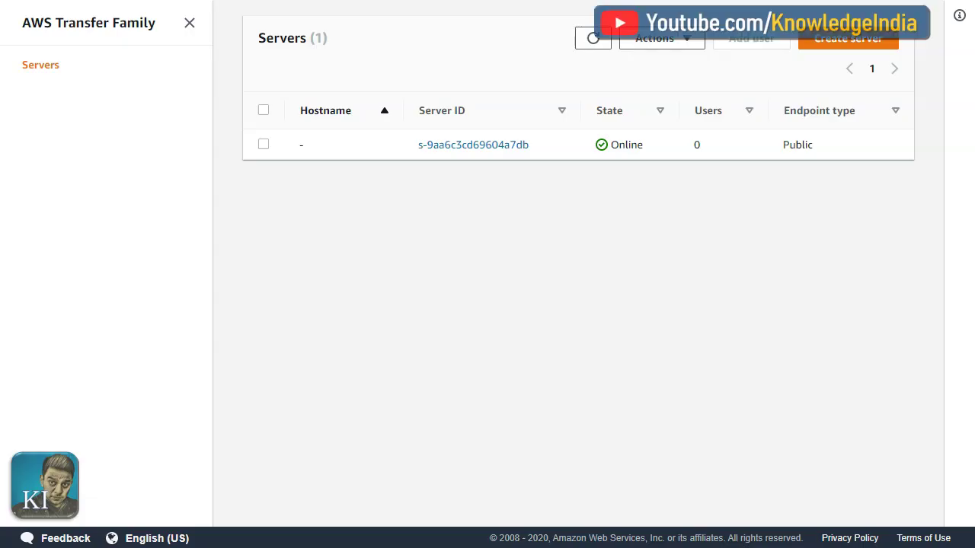
pyautogui.click(485, 147)
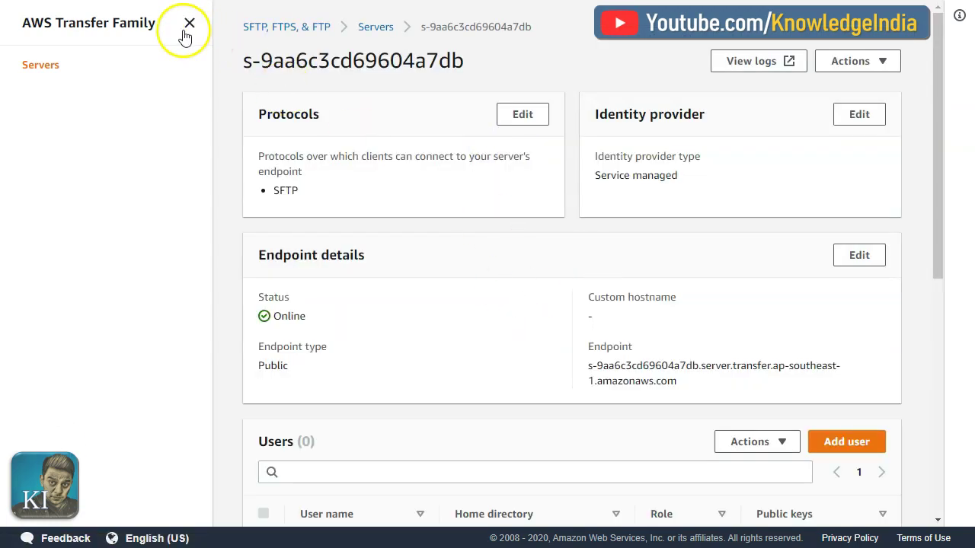
pyautogui.click(187, 25)
# Step: Start adding a user to the server with the username testki01
pyautogui.scroll(-2, 464, 246)
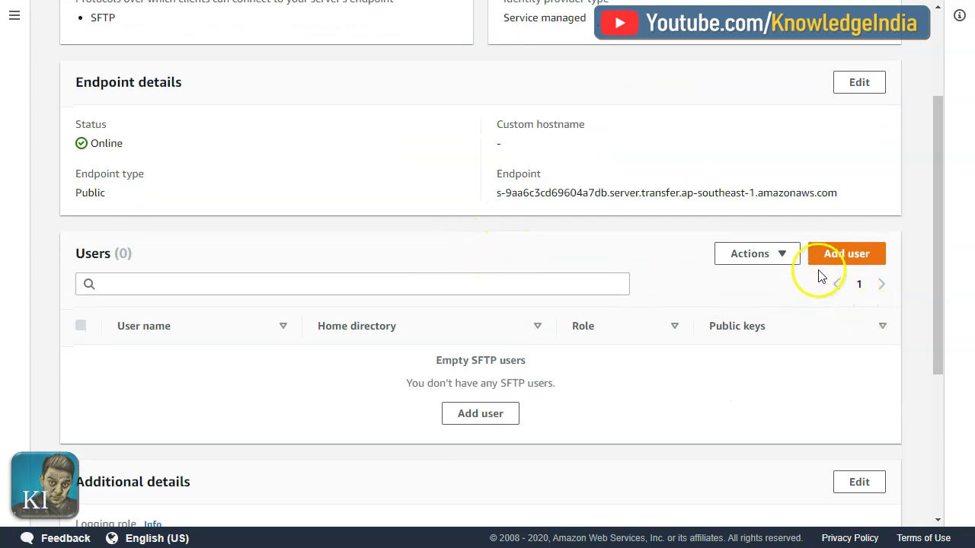
pyautogui.click(844, 258)
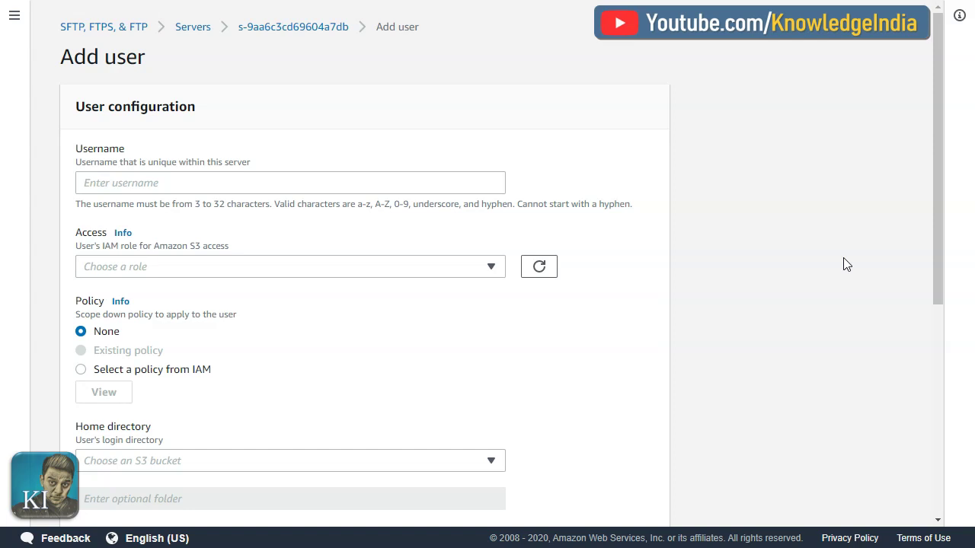
pyautogui.click(375, 181)
pyautogui.write('testki')
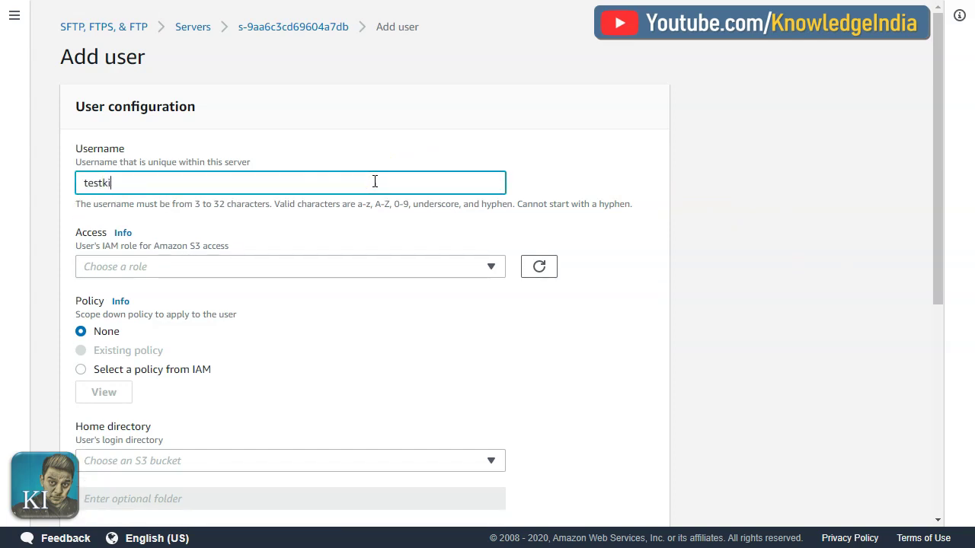
pyautogui.write('01')
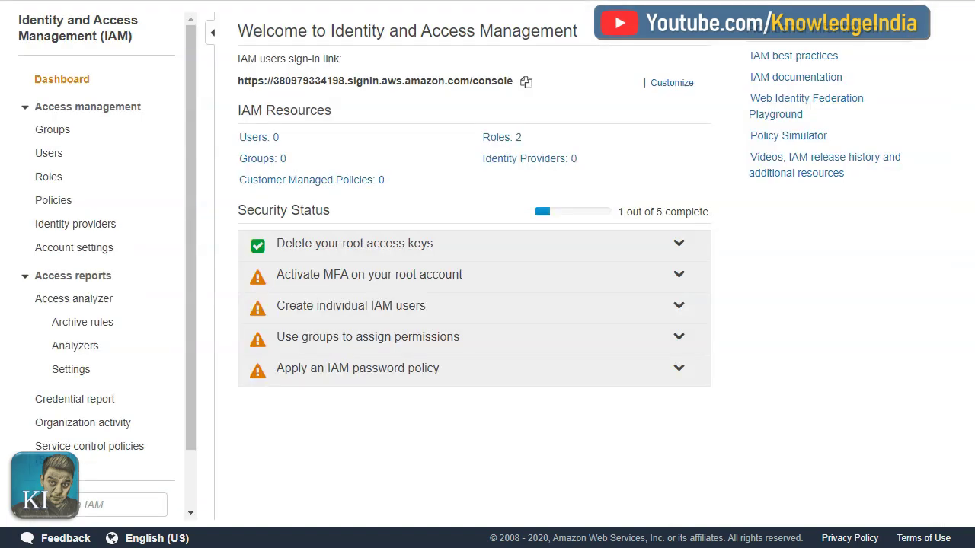
# Step: In the IAM console, start creating a role for the AWS service Transfer and proceed to its permissions
pyautogui.click(500, 137)
pyautogui.click(260, 387)
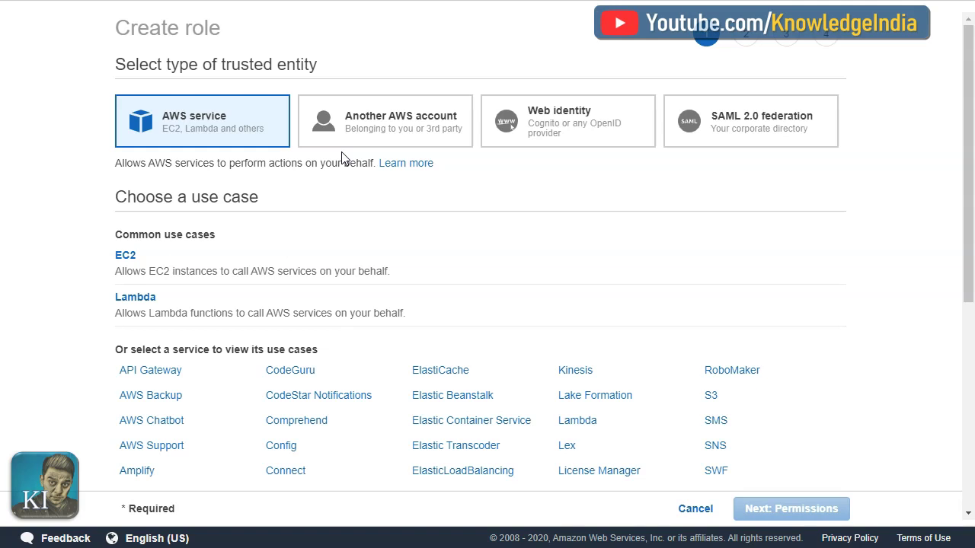
pyautogui.scroll(-5, 545, 335)
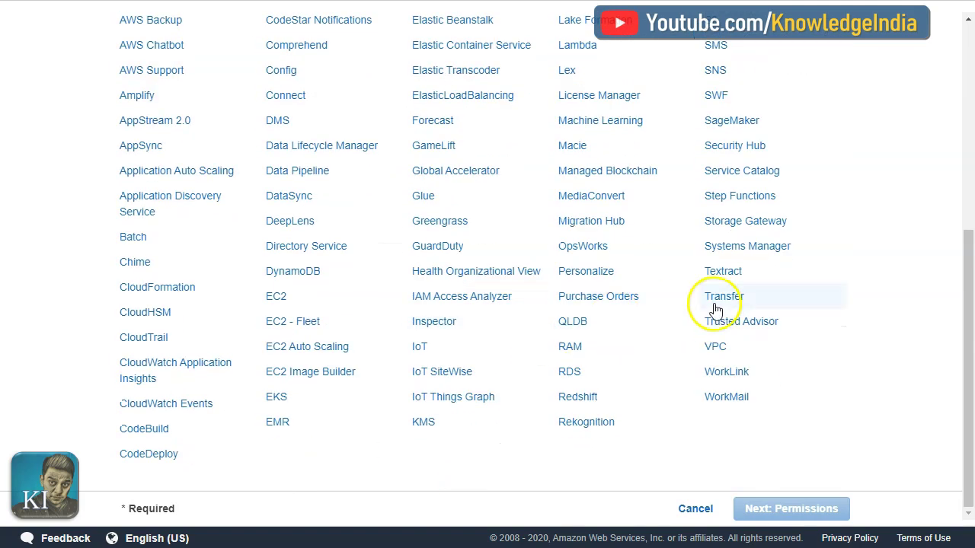
pyautogui.click(722, 302)
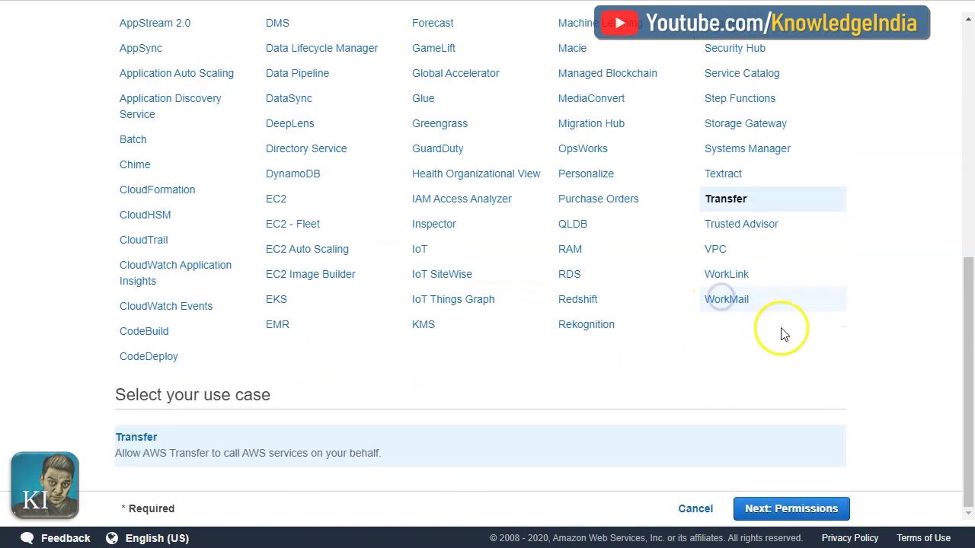
pyautogui.click(772, 510)
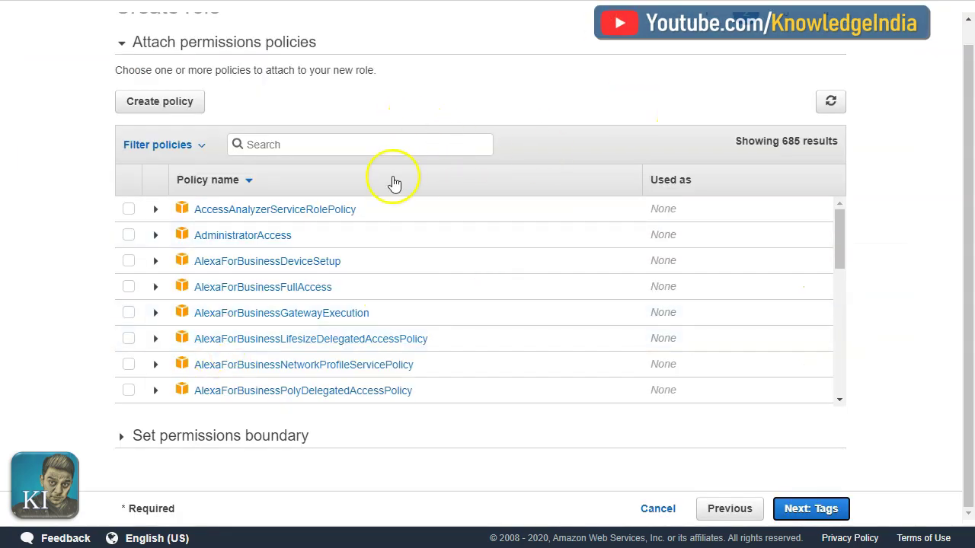
# Step: Start creating a new permissions policy for the role and choose S3 as its service
pyautogui.click(169, 104)
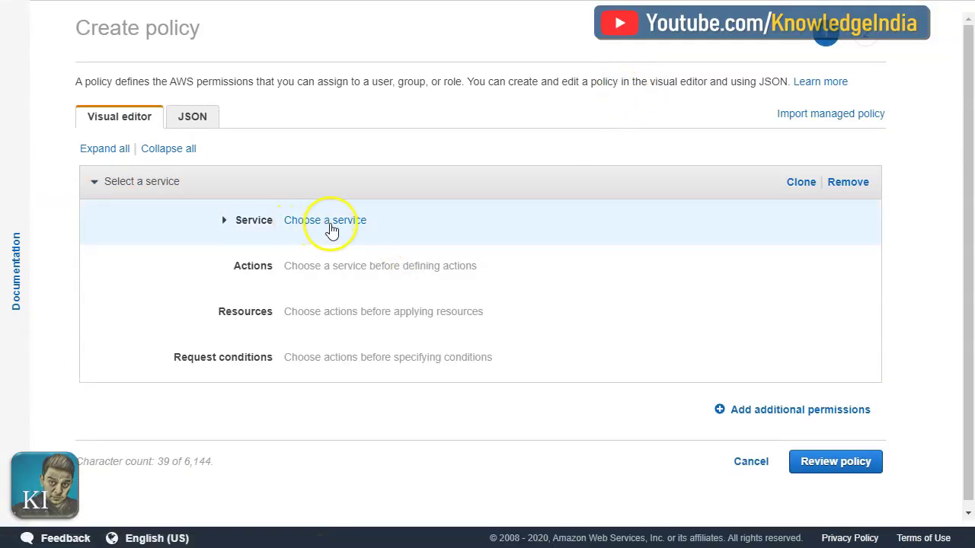
pyautogui.click(328, 222)
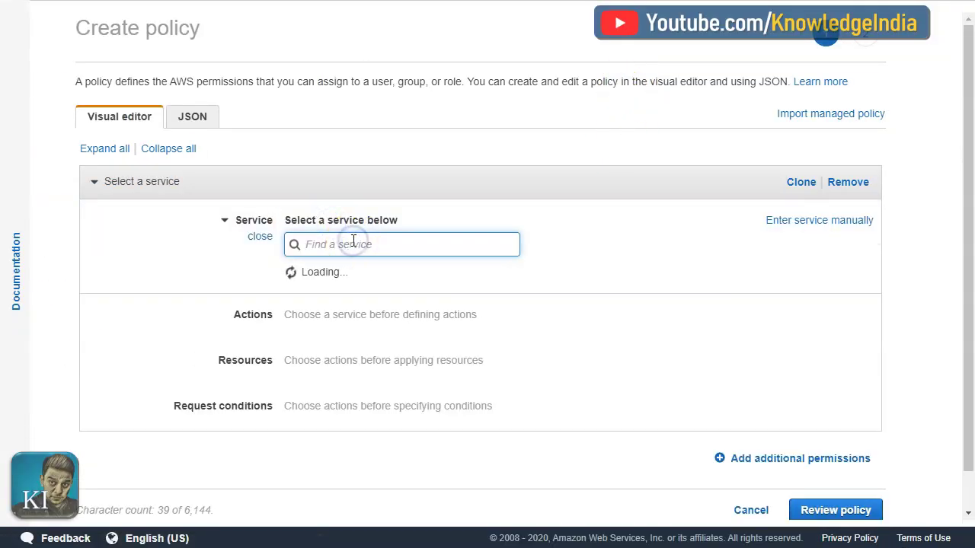
pyautogui.write('s3')
pyautogui.click(303, 295)
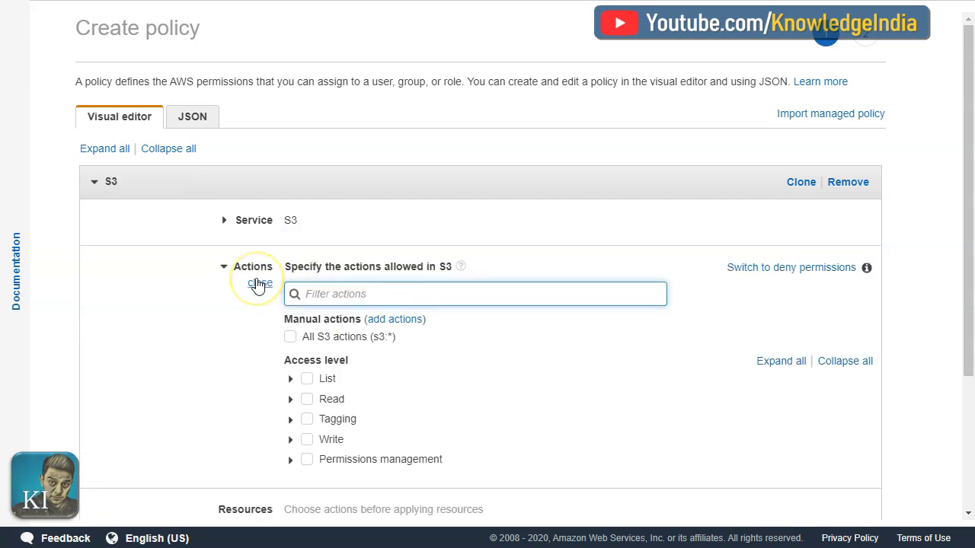
# Step: Allow all S3 actions (s3:*) in the new policy
pyautogui.click(290, 336)
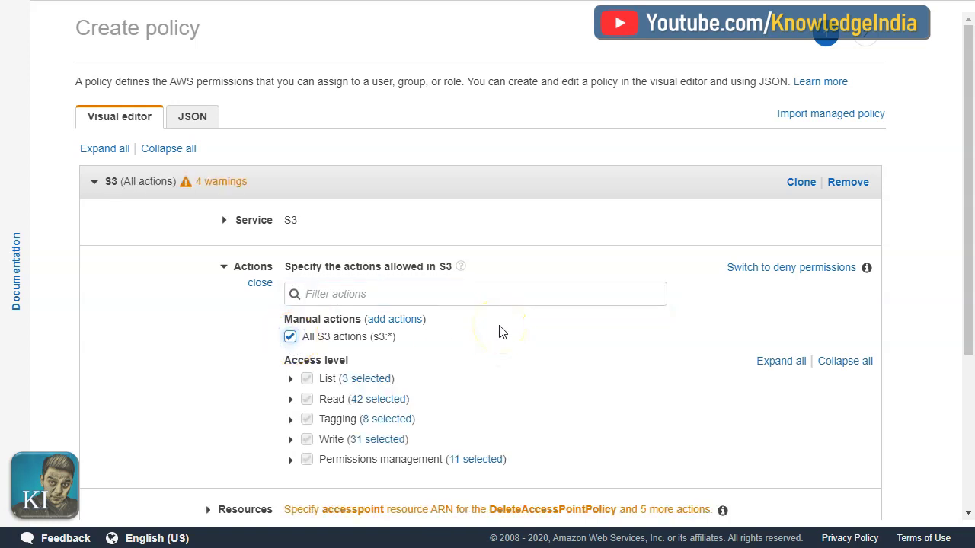
pyautogui.scroll(-1, 469, 335)
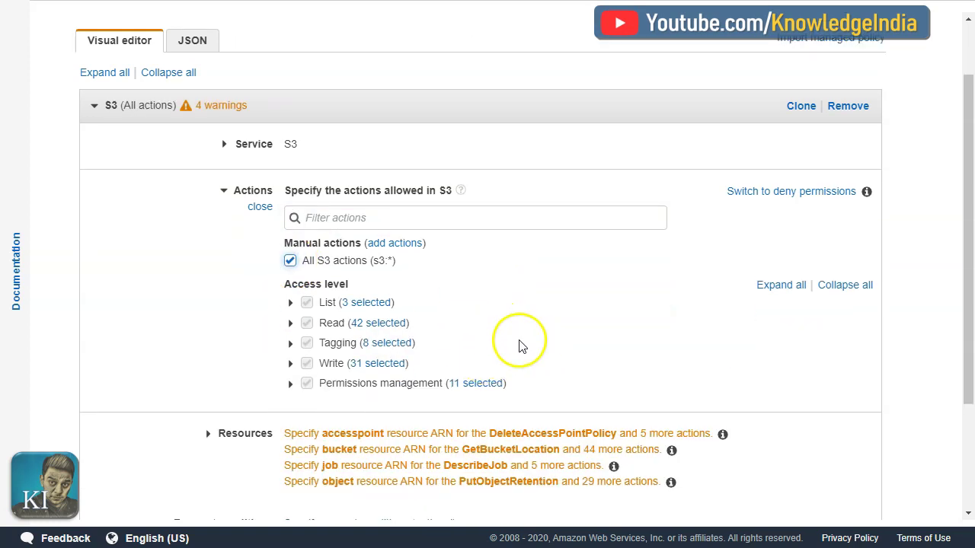
pyautogui.scroll(-1, 502, 342)
pyautogui.scroll(-1, 495, 342)
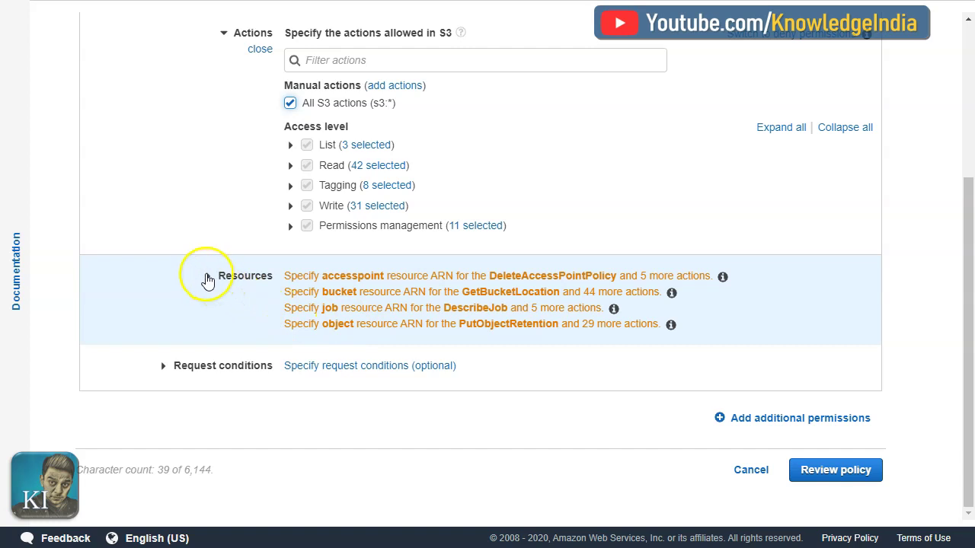
# Step: Restrict the policy's bucket resource to the ARN of kisftp01virginia, copying the bucket name from the S3 console
pyautogui.click(207, 276)
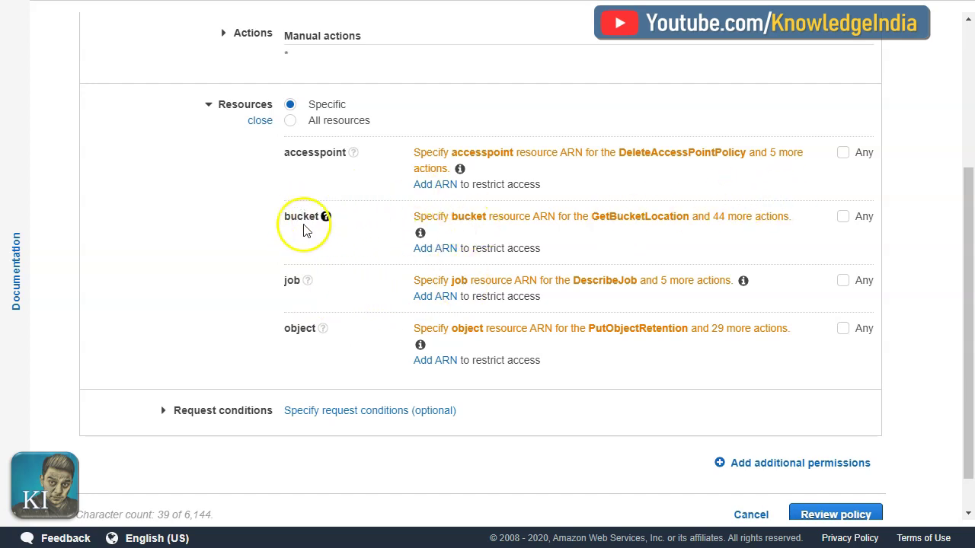
pyautogui.click(444, 257)
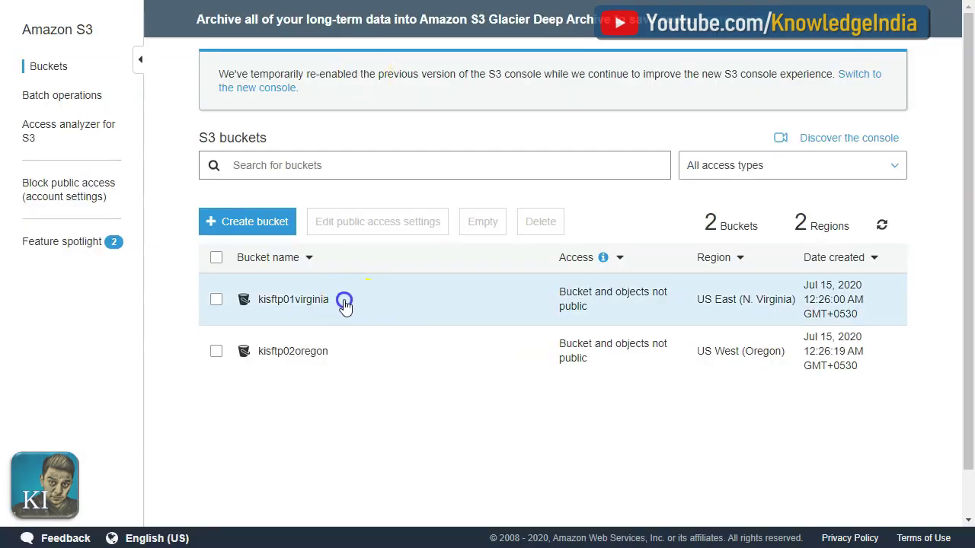
pyautogui.click(442, 305)
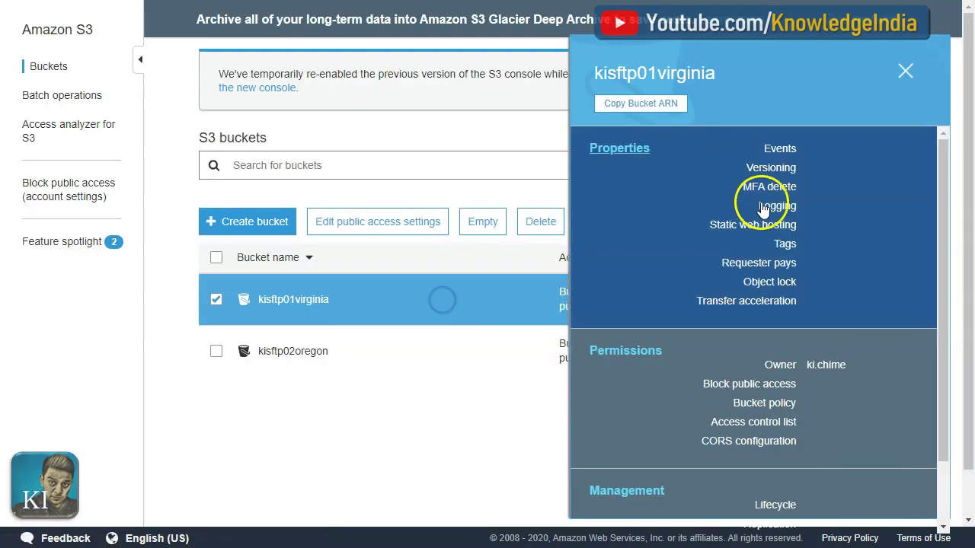
pyautogui.moveTo(718, 79); pyautogui.dragTo(592, 70)
pyautogui.hotkey('ctrl', 'c')
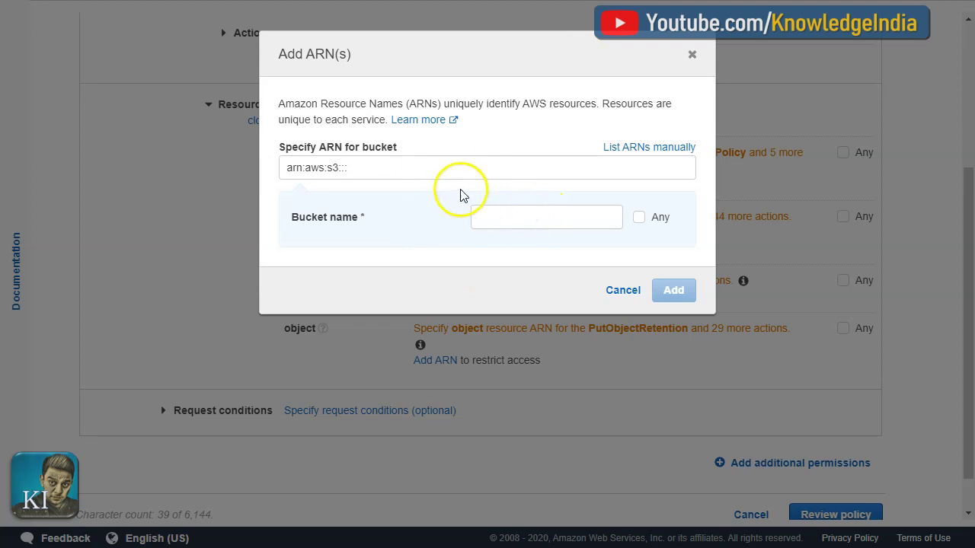
pyautogui.click(449, 166)
pyautogui.hotkey('ctrl', 'v')
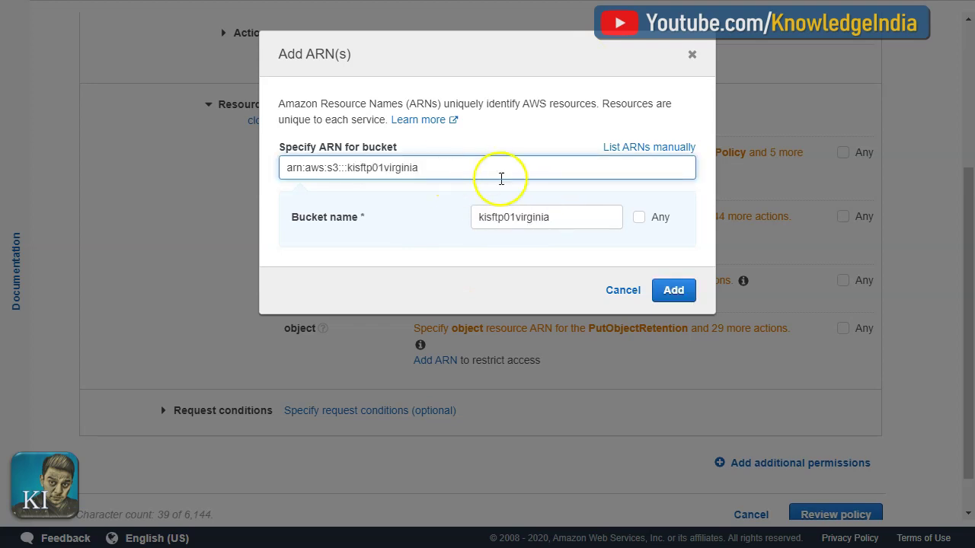
pyautogui.click(672, 290)
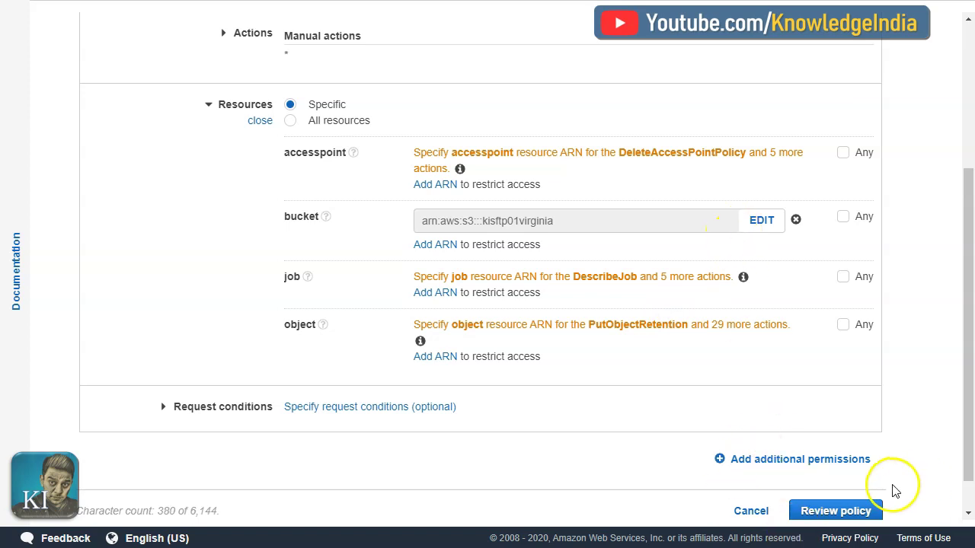
# Step: Check the policy's review summary, including the access level and resource of S3, and return to editing the policy
pyautogui.click(837, 511)
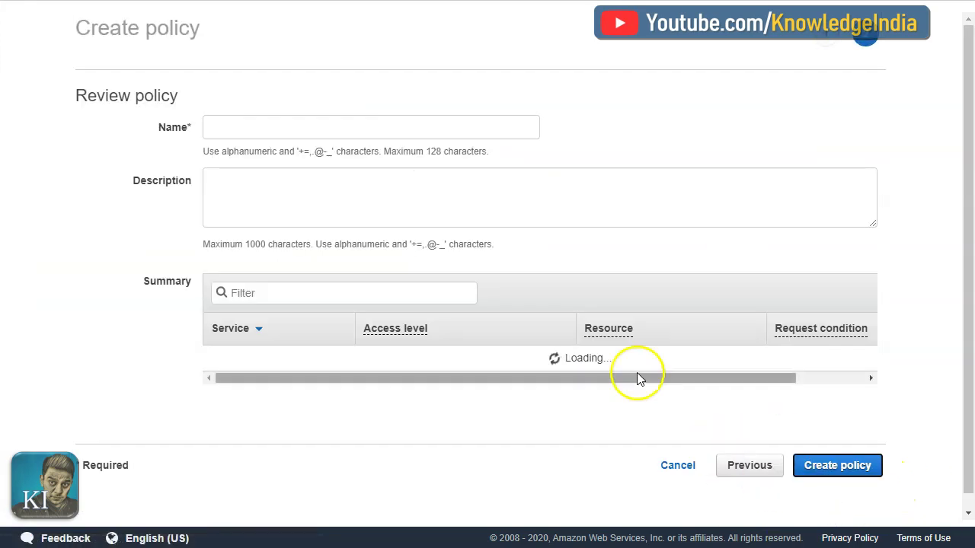
pyautogui.scroll(-3, 499, 259)
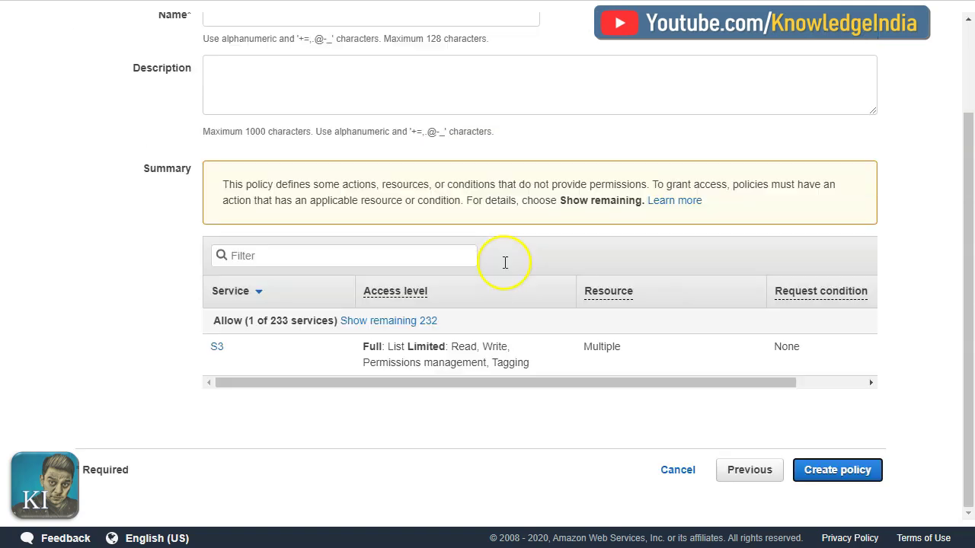
pyautogui.scroll(3, 648, 287)
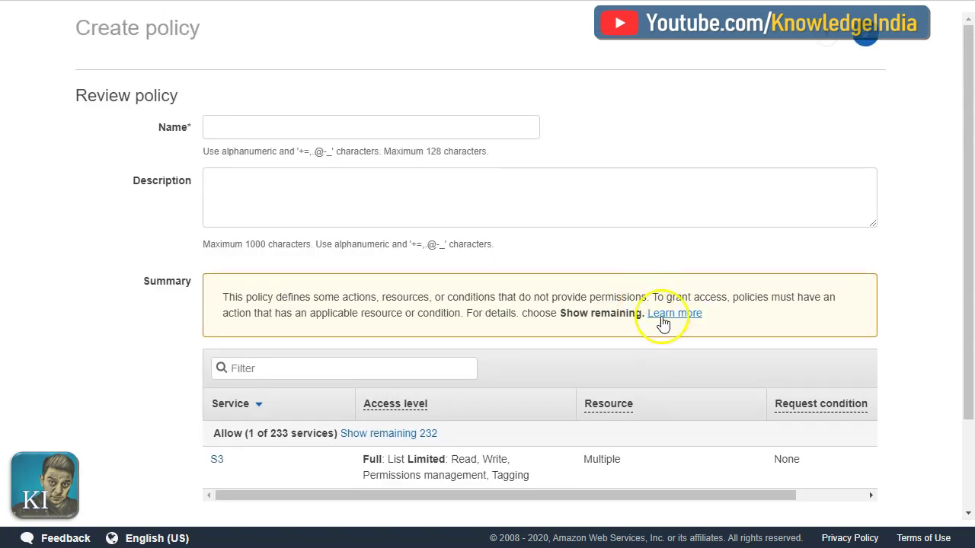
pyautogui.scroll(-3, 744, 462)
pyautogui.click(768, 469)
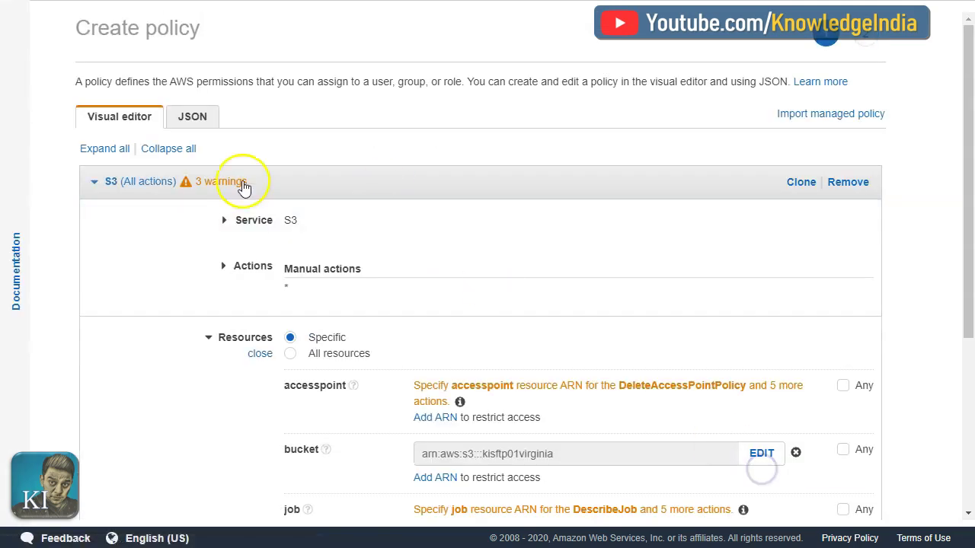
# Step: Open the policy's JSON and examine the actions and resources in its two statements
pyautogui.click(206, 118)
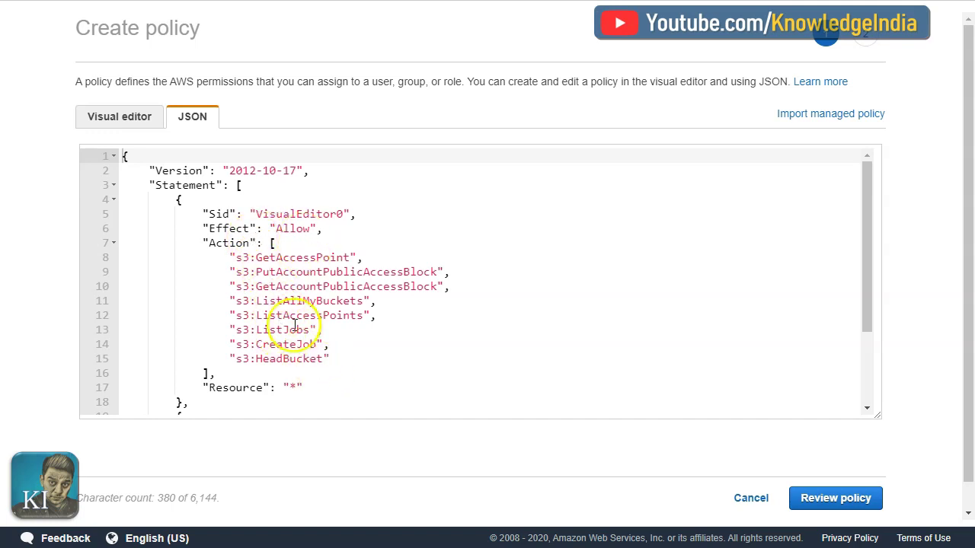
pyautogui.moveTo(255, 257); pyautogui.dragTo(304, 344)
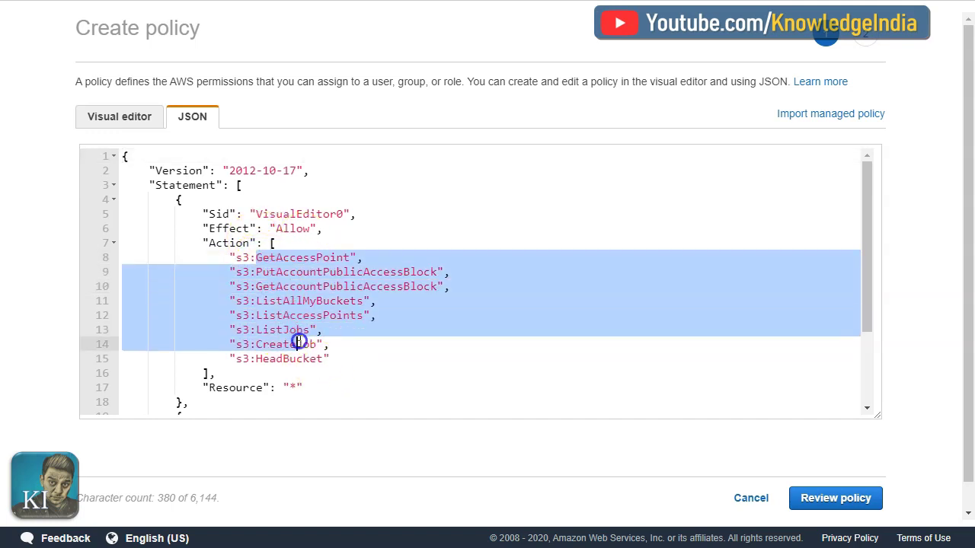
pyautogui.scroll(-2, 332, 345)
pyautogui.scroll(-2, 332, 345)
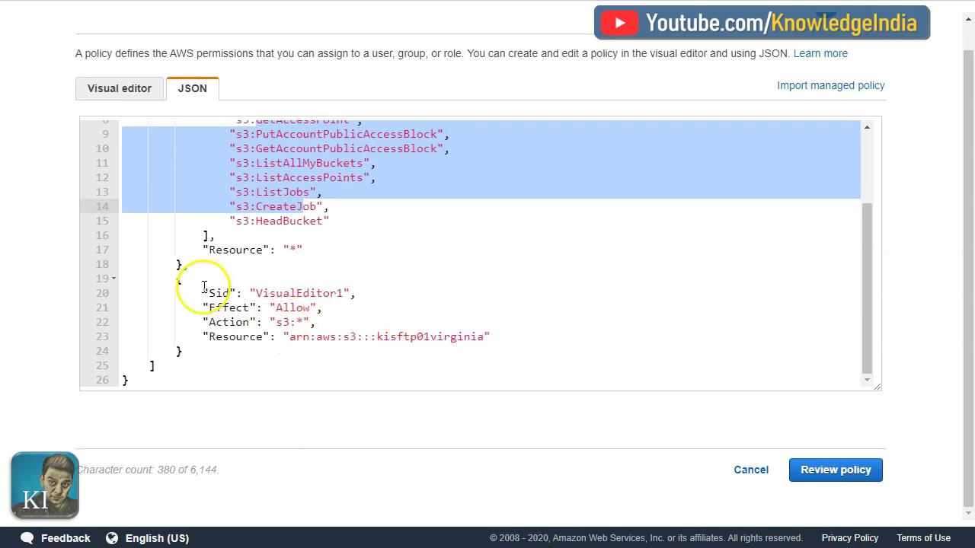
pyautogui.scroll(2, 286, 313)
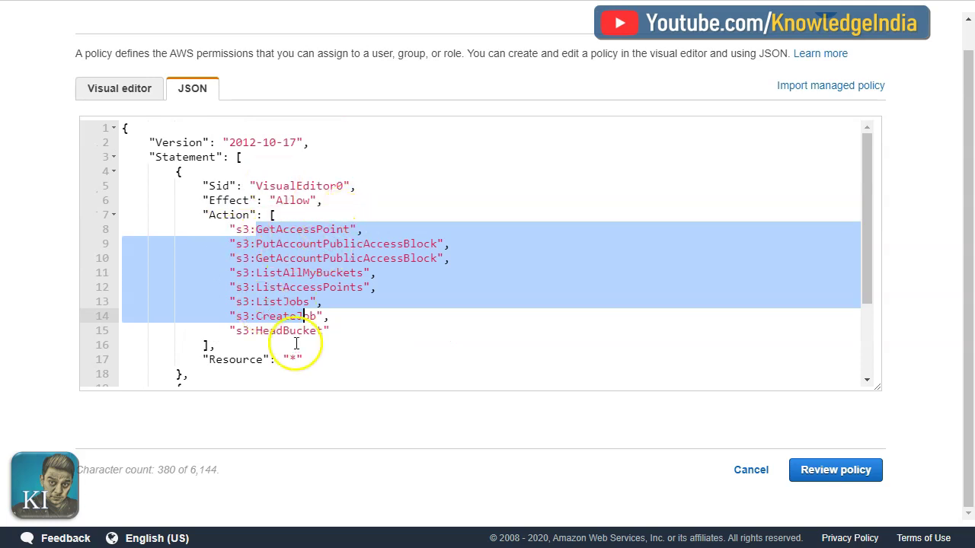
pyautogui.click(276, 330)
pyautogui.click(279, 287)
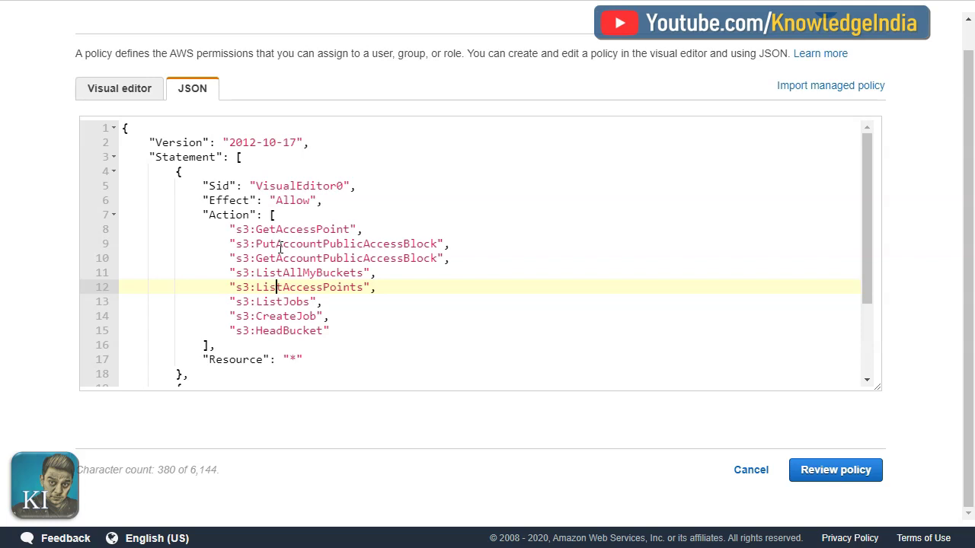
pyautogui.scroll(-1, 261, 218)
pyautogui.scroll(1, 203, 257)
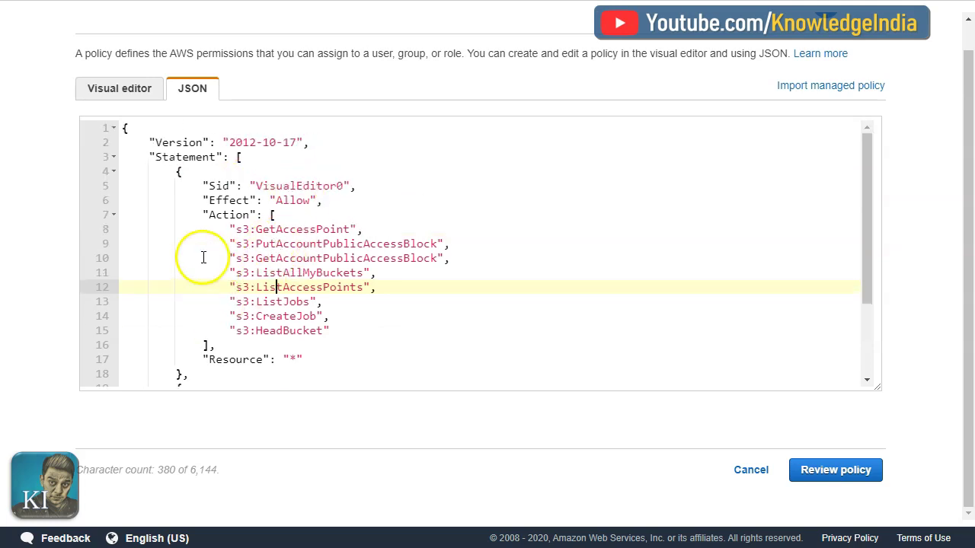
# Step: Delete the VisualEditor0 statement from the policy's JSON, along with the blank line in its place
pyautogui.moveTo(176, 172); pyautogui.dragTo(203, 373)
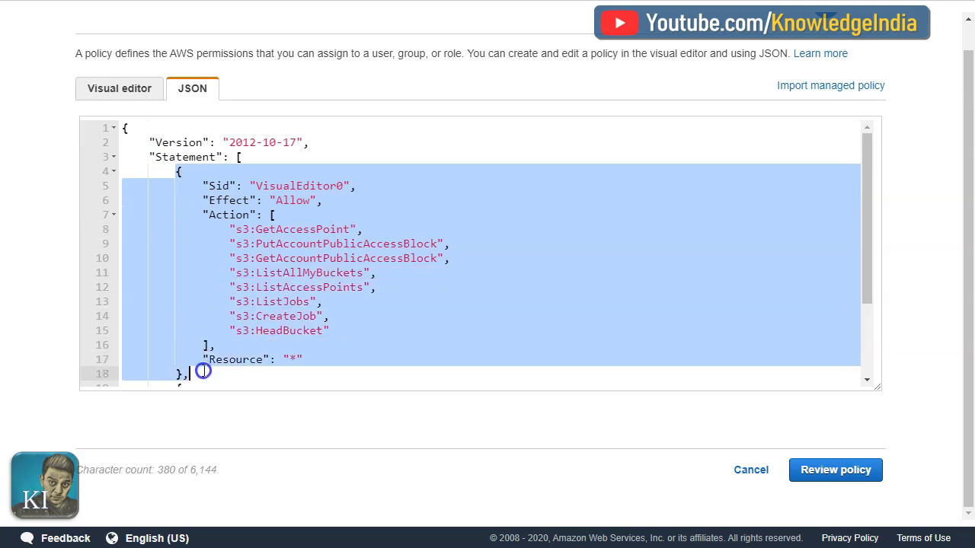
pyautogui.press('Delete')
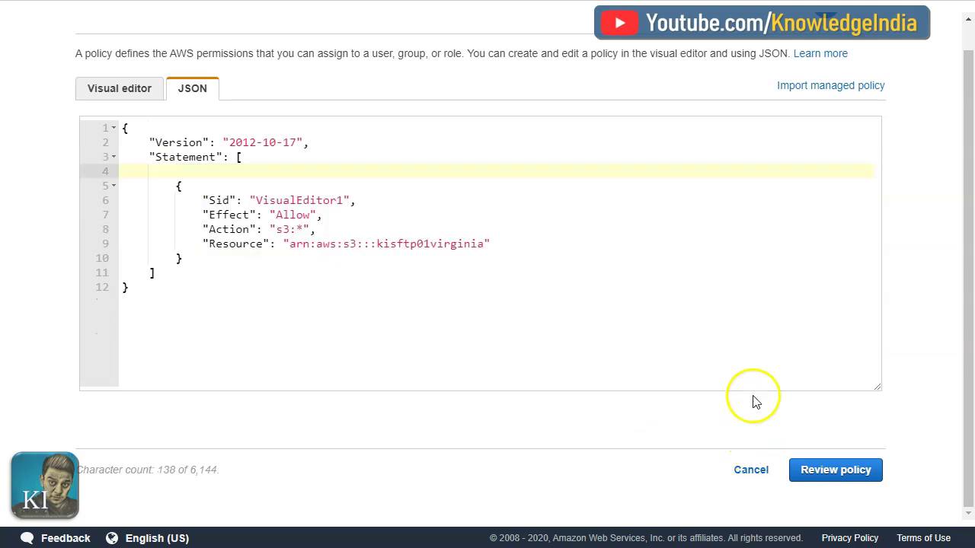
pyautogui.click(278, 157)
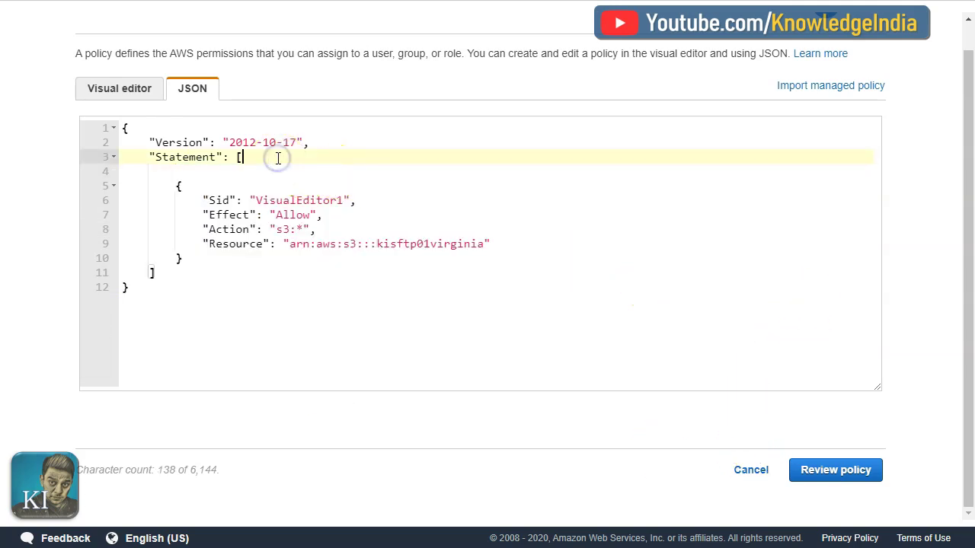
pyautogui.press('Delete')
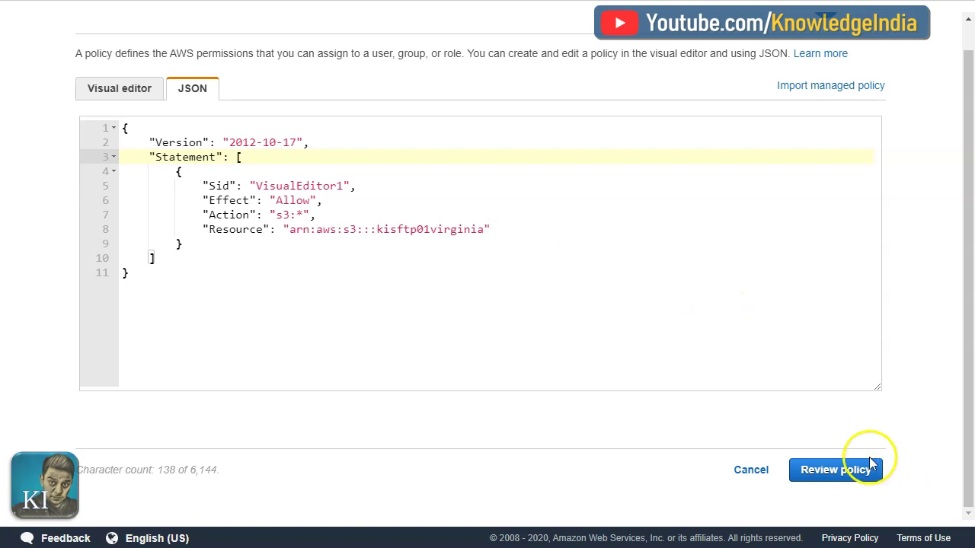
# Step: Review the edited policy, name it nvBucket_Role, and create it
pyautogui.click(841, 473)
pyautogui.click(346, 96)
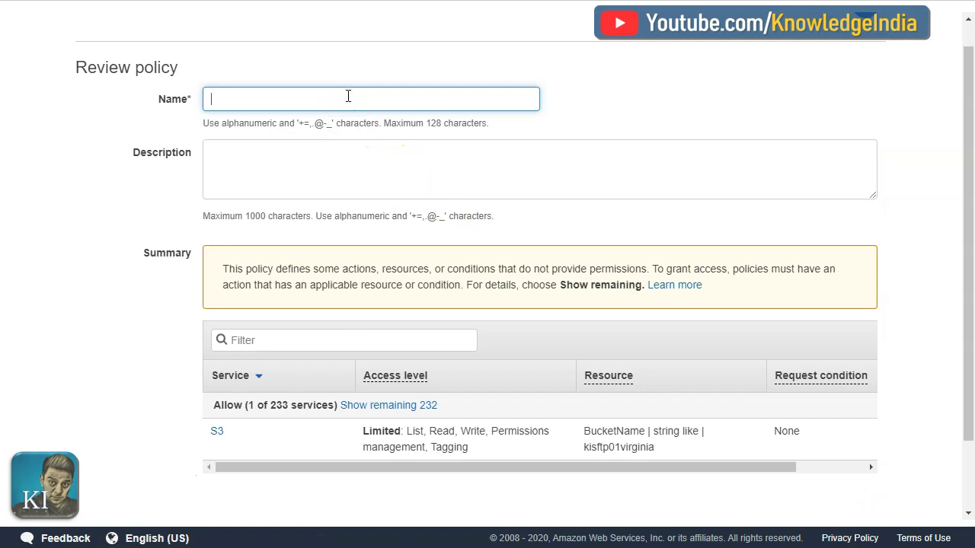
pyautogui.write('nv')
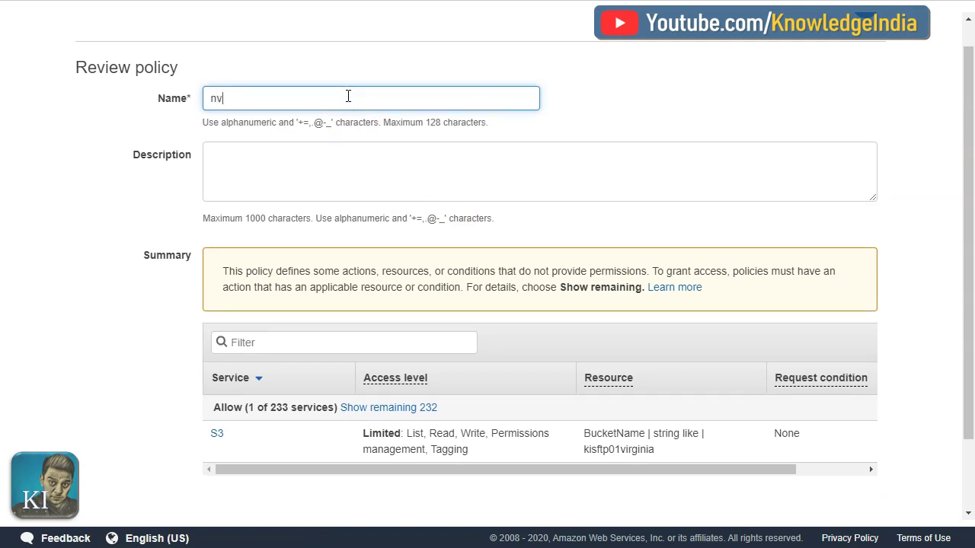
pyautogui.write('Bucket_Role')
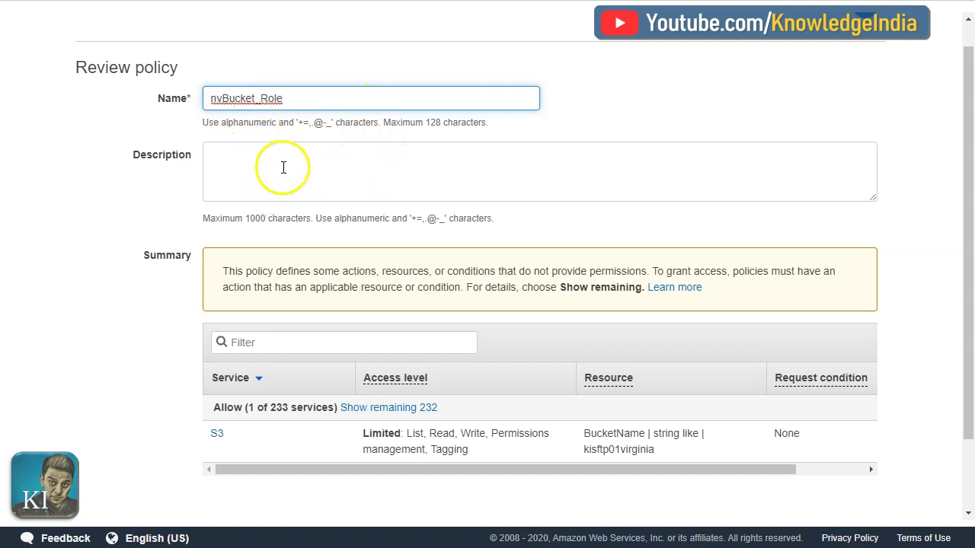
pyautogui.scroll(-2, 533, 274)
pyautogui.click(847, 469)
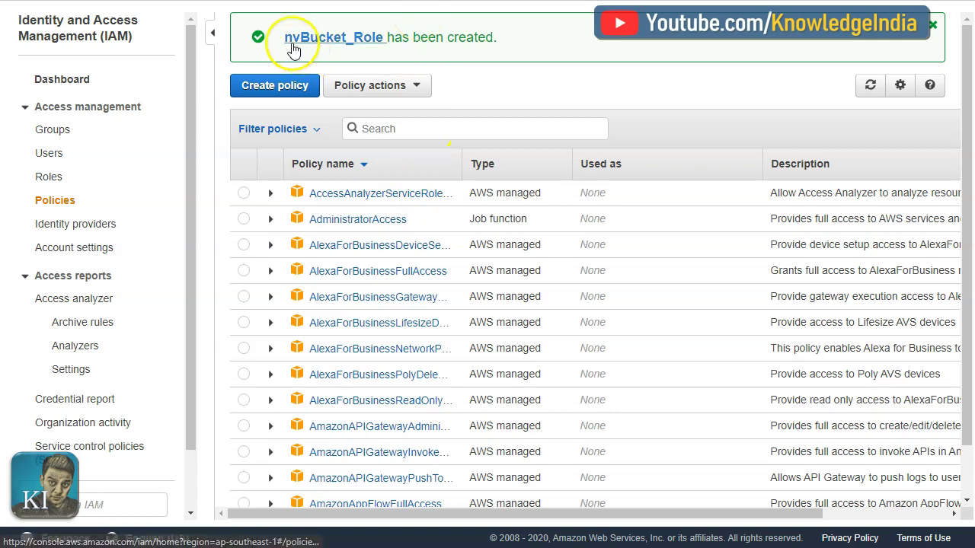
# Step: Back in the role creation, filter the refreshed policy list to customer managed policies and attach nvBucket_Role to the role
pyautogui.click(415, 1)
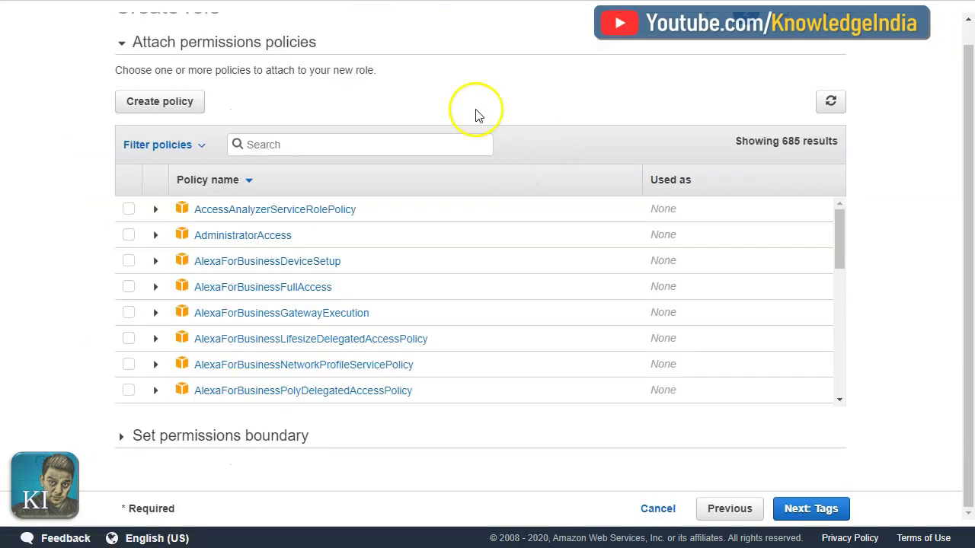
pyautogui.click(203, 151)
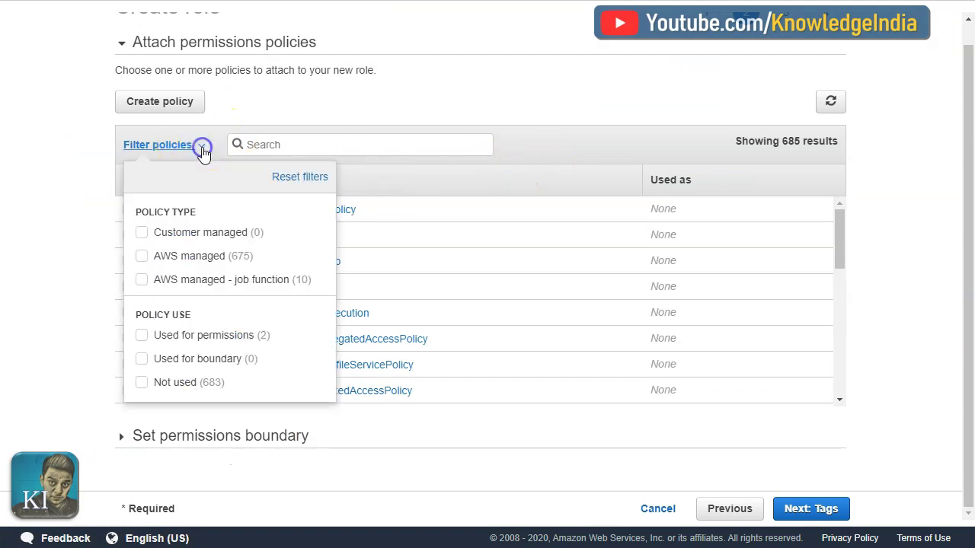
pyautogui.click(175, 236)
pyautogui.click(829, 101)
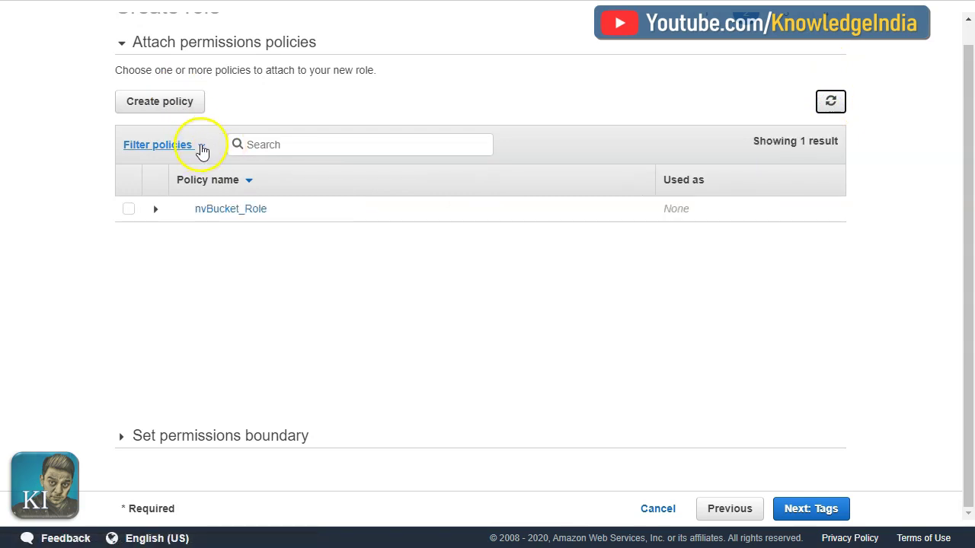
pyautogui.click(128, 208)
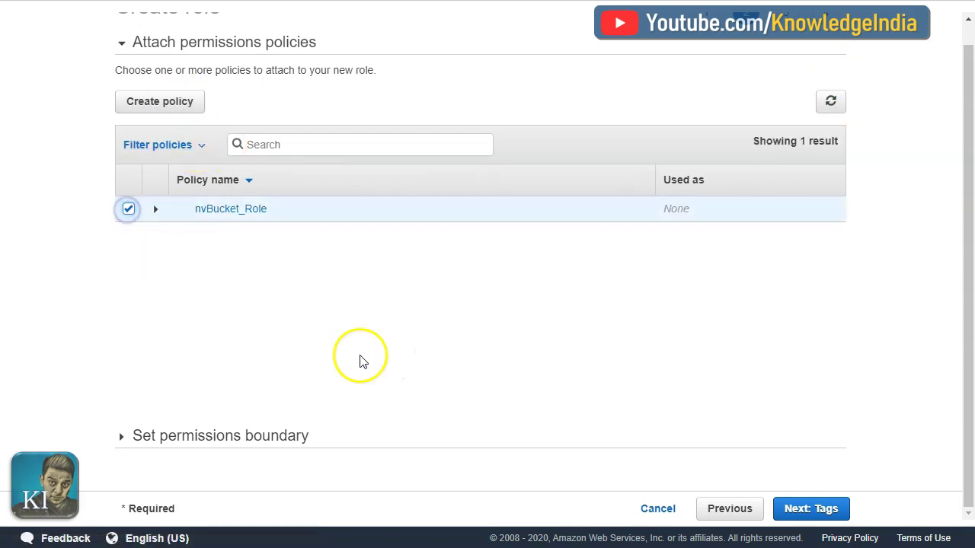
pyautogui.click(807, 512)
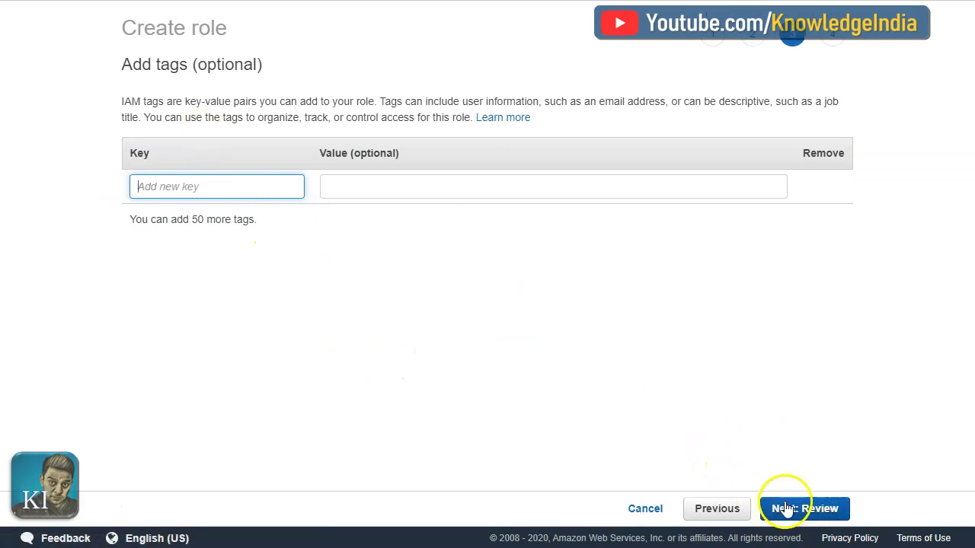
# Step: Skip the tags, name the role role01_nv, and create it
pyautogui.click(789, 507)
pyautogui.click(419, 114)
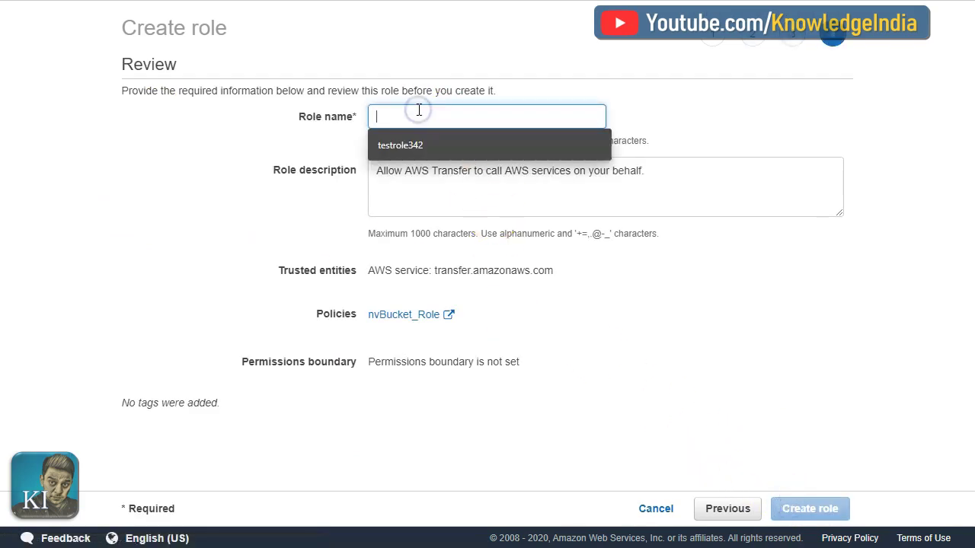
pyautogui.write('role01')
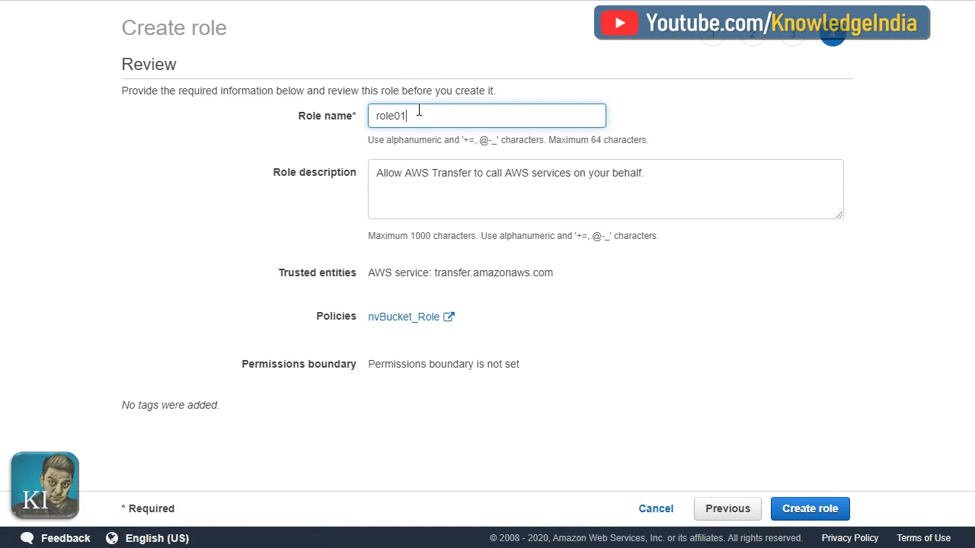
pyautogui.write('_nv')
pyautogui.click(816, 510)
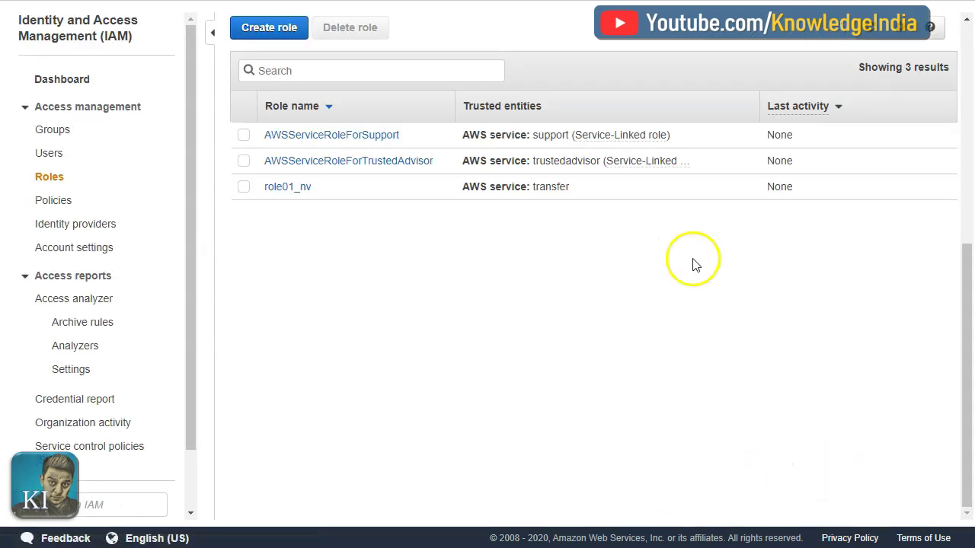
# Step: Return to the Add user form, refresh the IAM role list, and select role01_nv as the user's access role
pyautogui.hotkey('ctrl', 'shift', 'Tab')
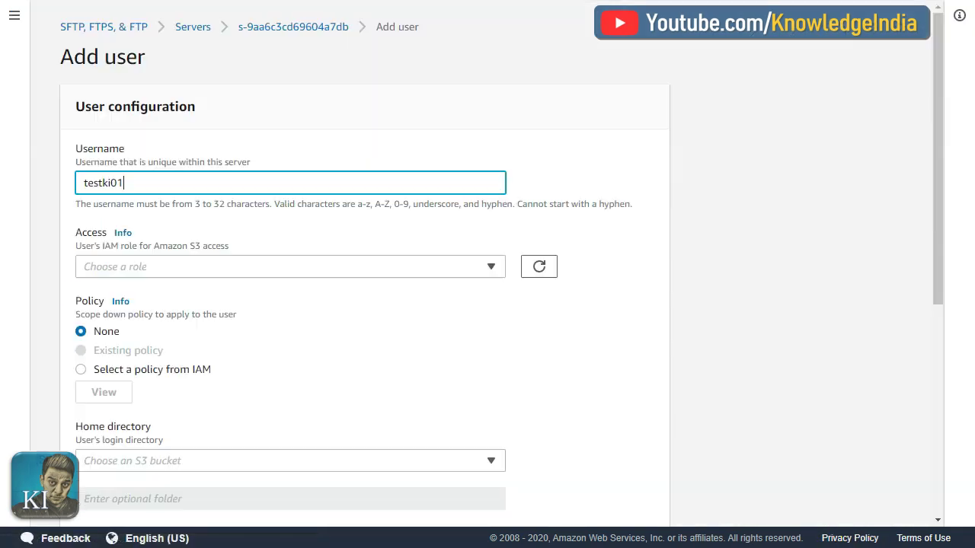
pyautogui.click(537, 268)
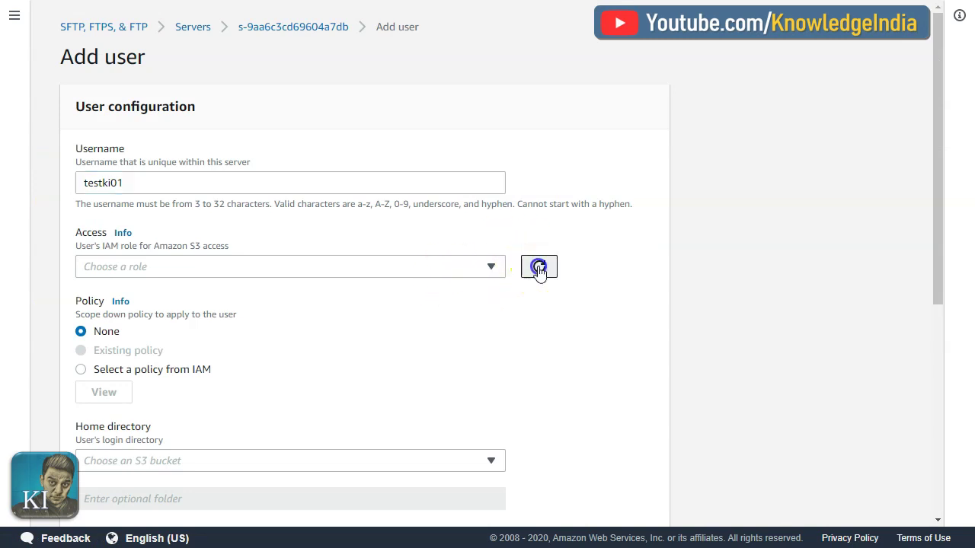
pyautogui.click(491, 266)
pyautogui.click(126, 358)
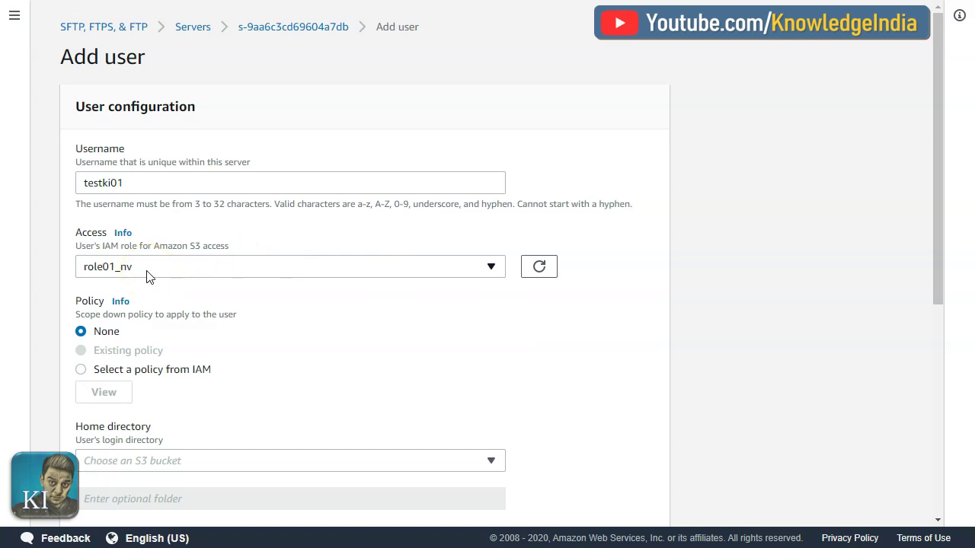
# Step: Set the user's home directory to folder1 in the kisftp01virginia bucket and make it restricted
pyautogui.scroll(-2, 242, 325)
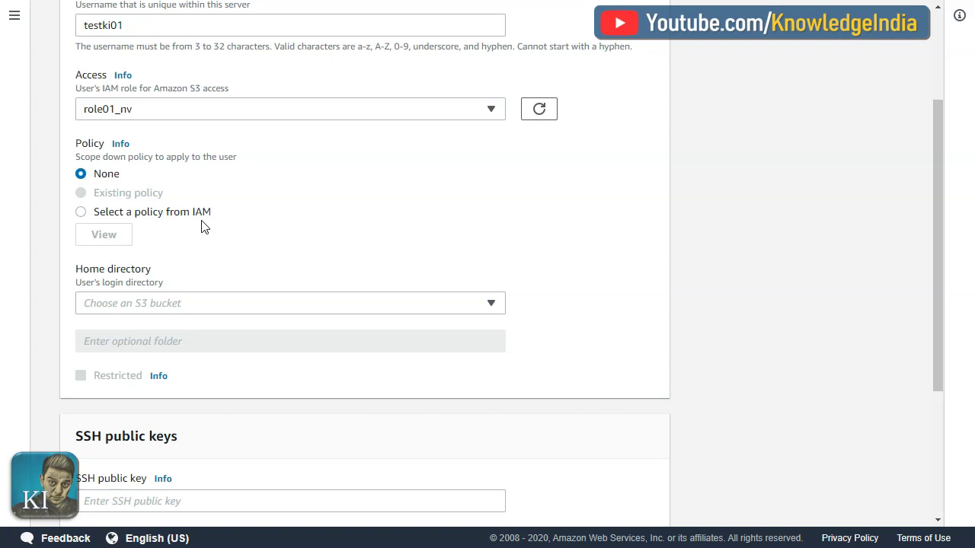
pyautogui.scroll(3, 202, 226)
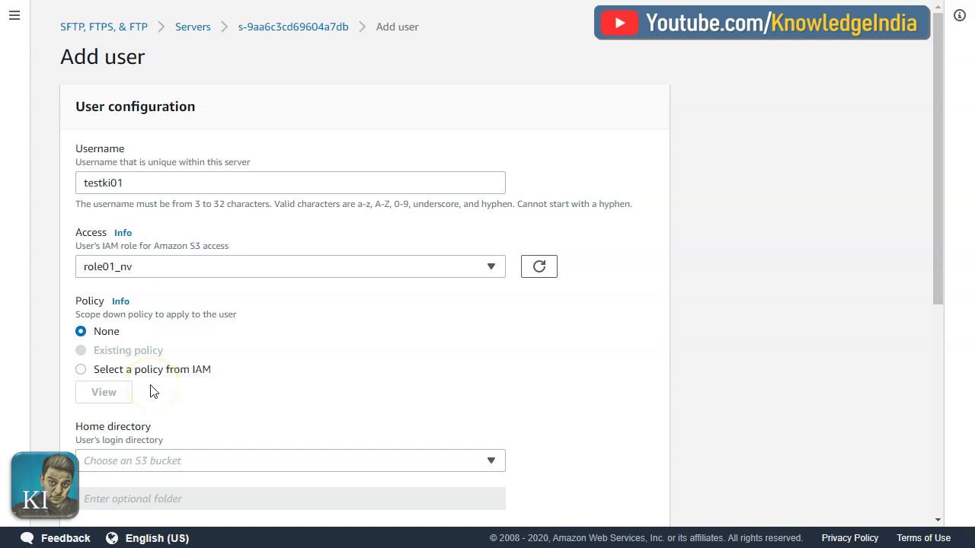
pyautogui.scroll(-1, 176, 390)
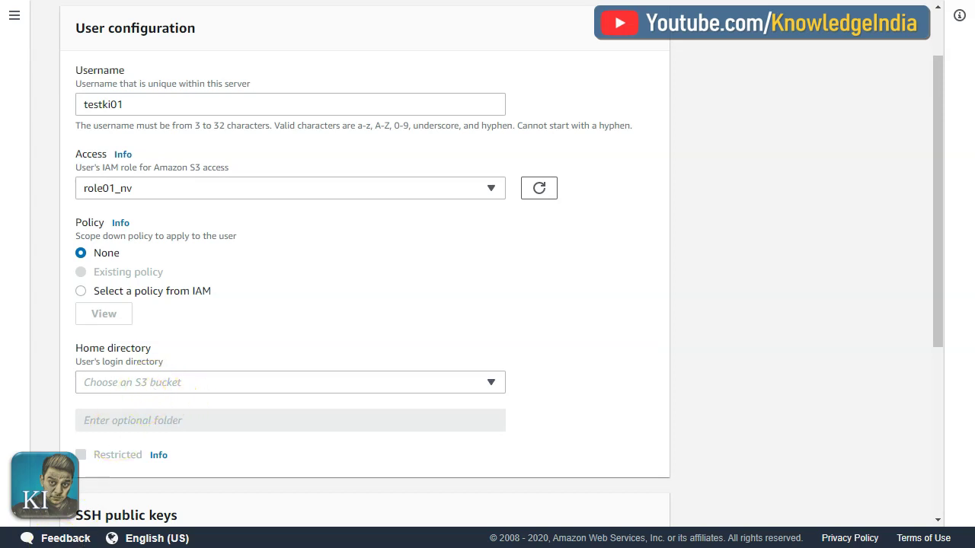
pyautogui.click(492, 382)
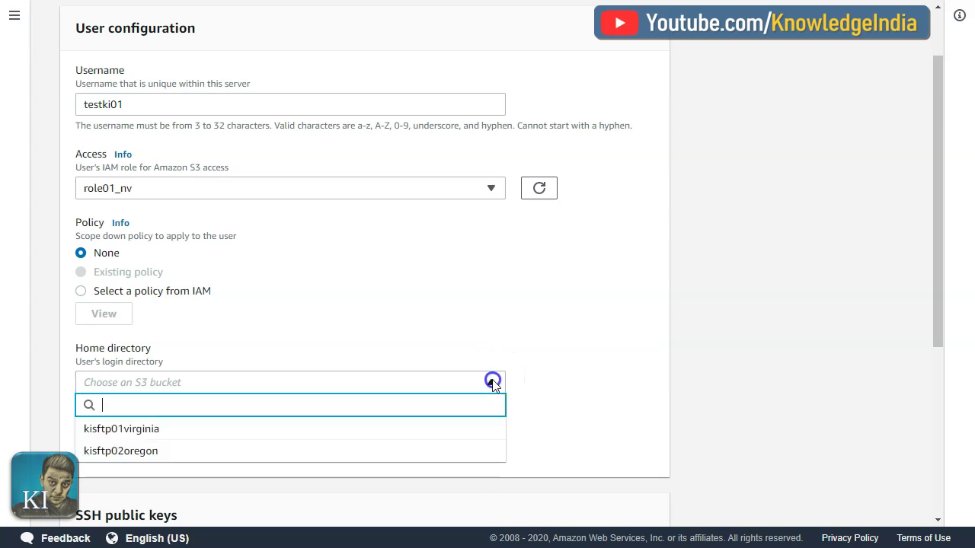
pyautogui.click(200, 431)
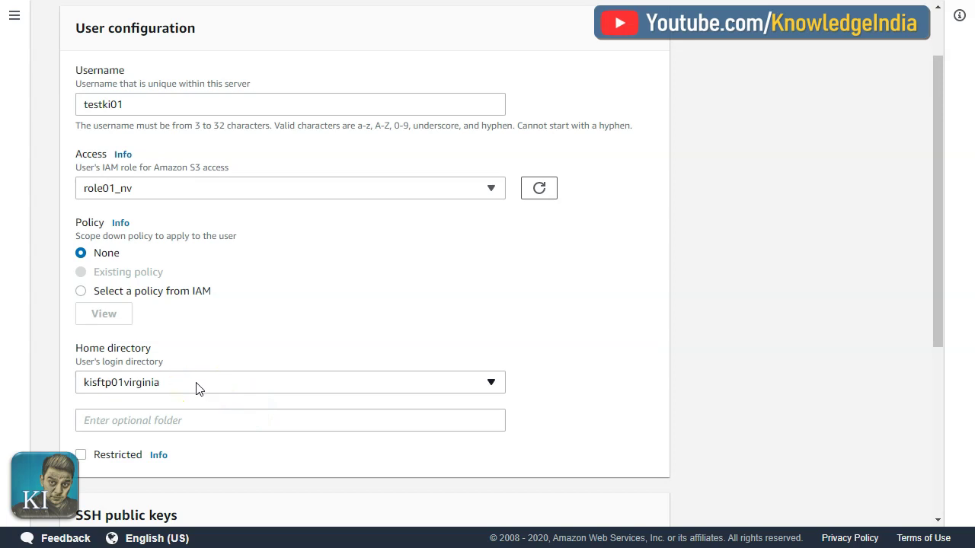
pyautogui.click(122, 423)
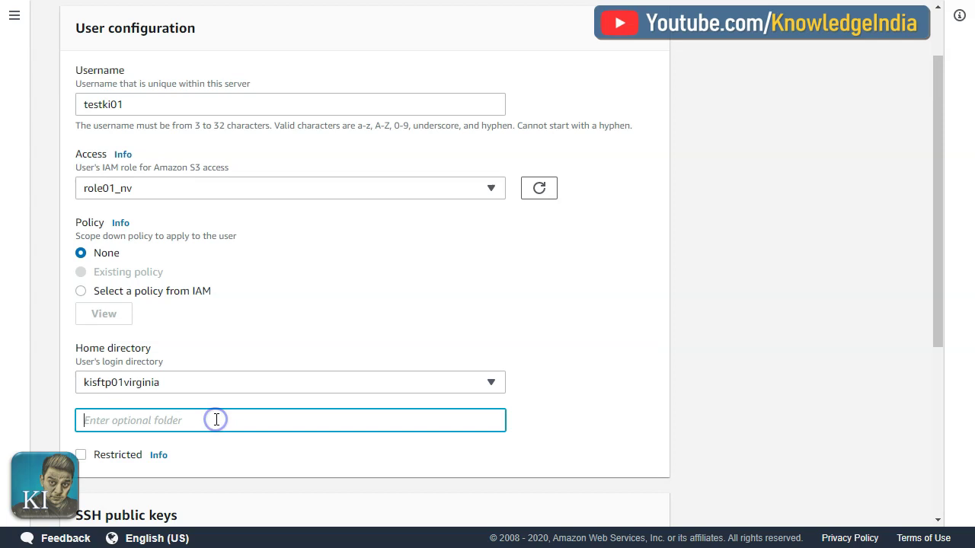
pyautogui.write('folder1')
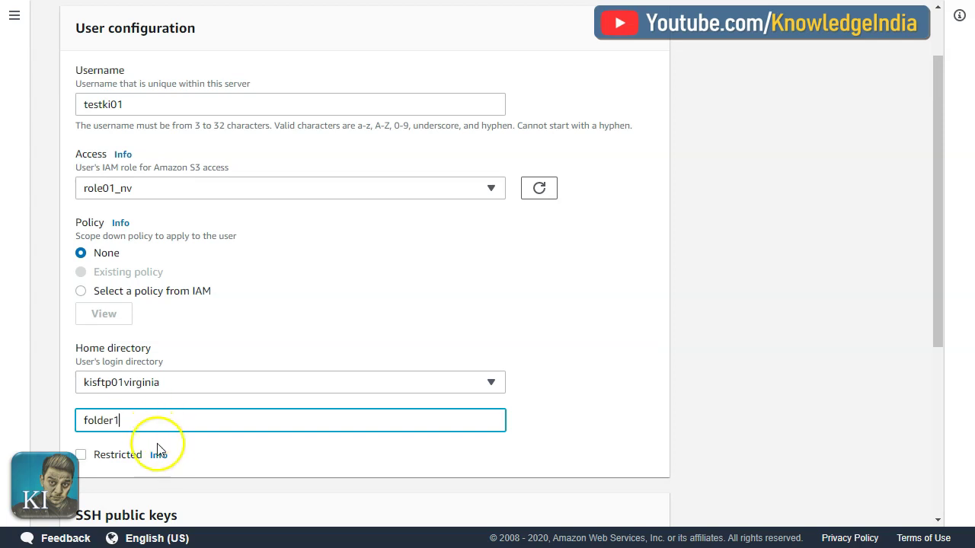
pyautogui.click(80, 456)
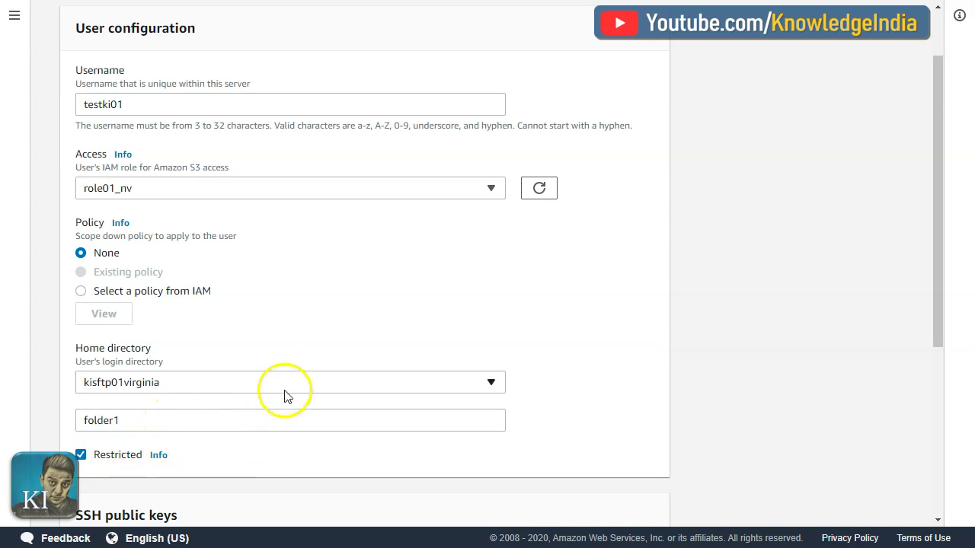
# Step: Switch to the 8gwifi.org SSH key generator and generate an RSA key pair with a key size of 2048
pyautogui.scroll(-3, 284, 396)
pyautogui.click(114, 345)
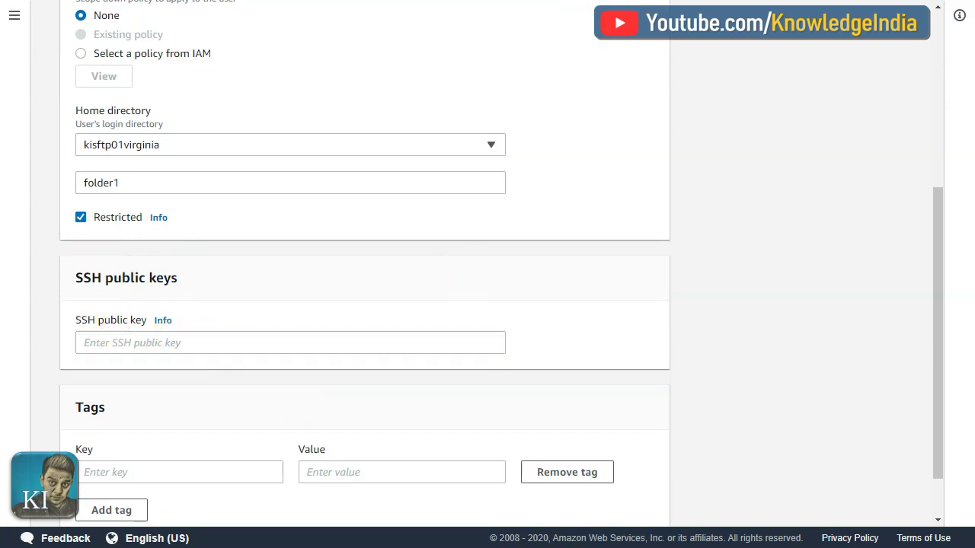
pyautogui.click(657, 1)
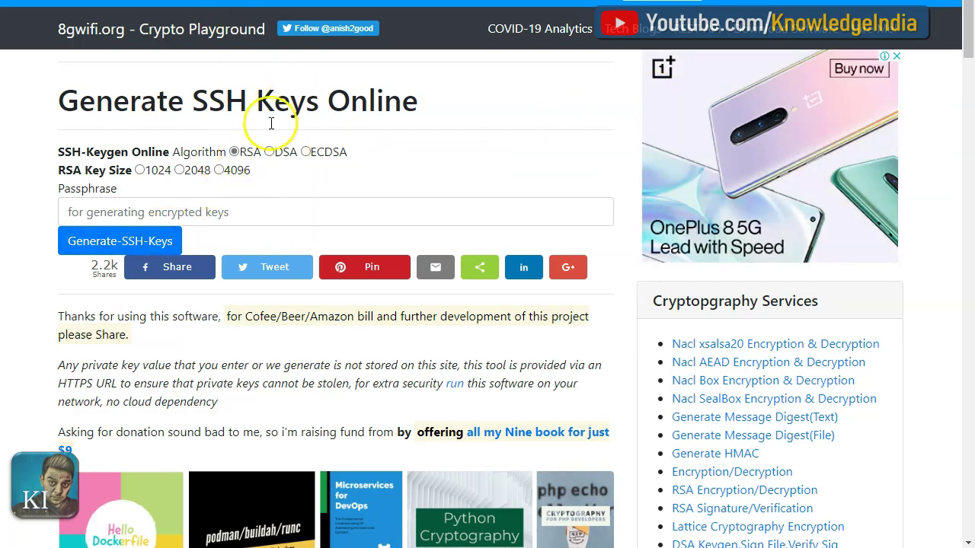
pyautogui.click(179, 170)
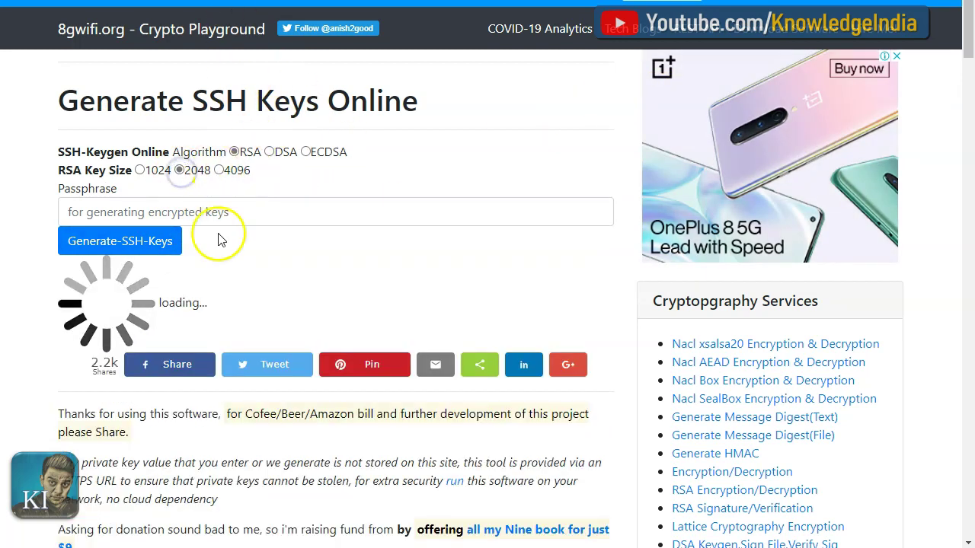
pyautogui.click(134, 248)
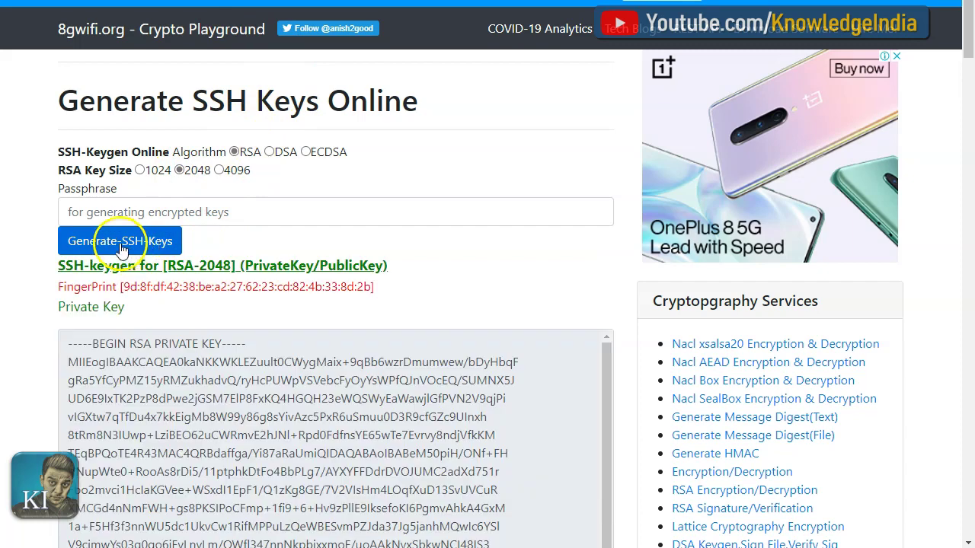
pyautogui.click(131, 250)
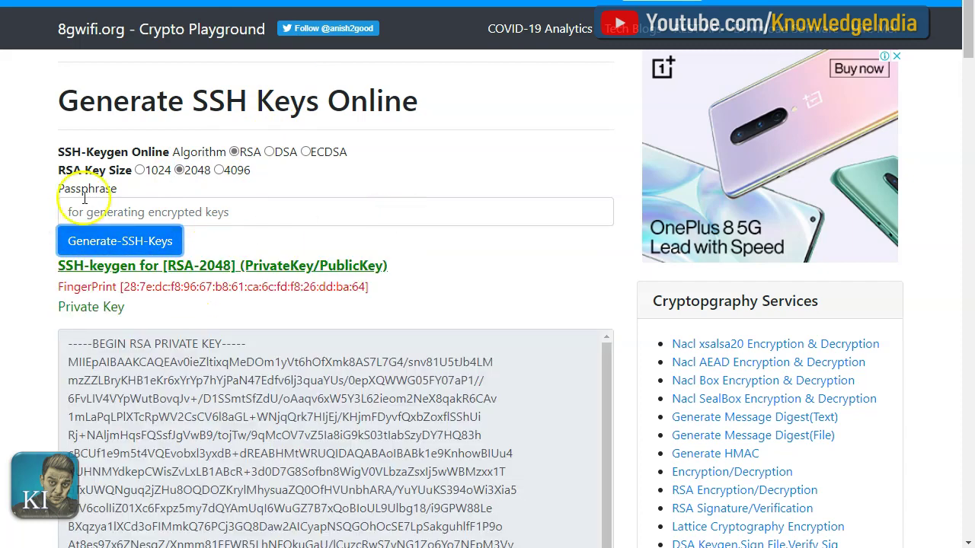
# Step: Copy the generated public key into the Add user form's SSH public key field and add the user
pyautogui.scroll(-1, 377, 400)
pyautogui.scroll(-5, 874, 324)
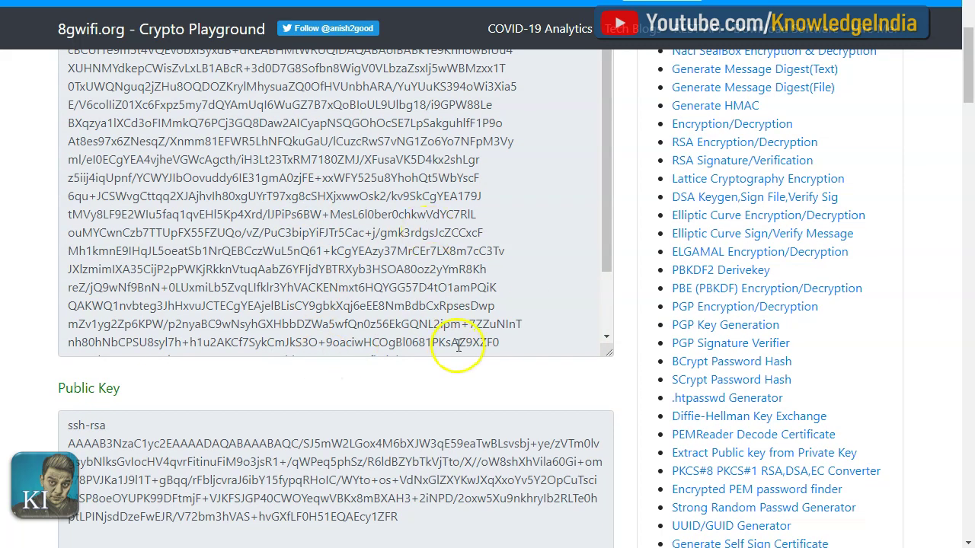
pyautogui.scroll(-2, 457, 344)
pyautogui.scroll(-3, 907, 316)
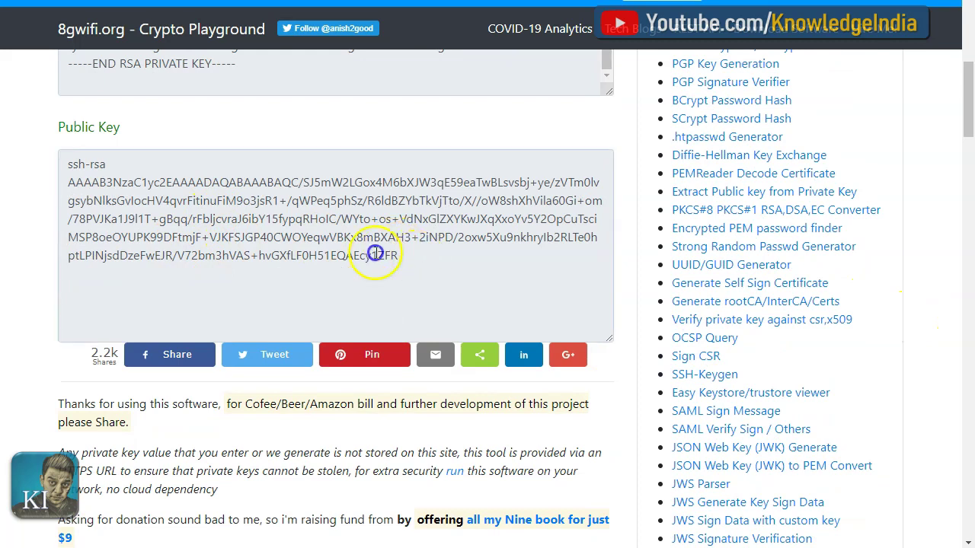
pyautogui.moveTo(392, 256); pyautogui.dragTo(130, 199)
pyautogui.moveTo(387, 259); pyautogui.dragTo(67, 169)
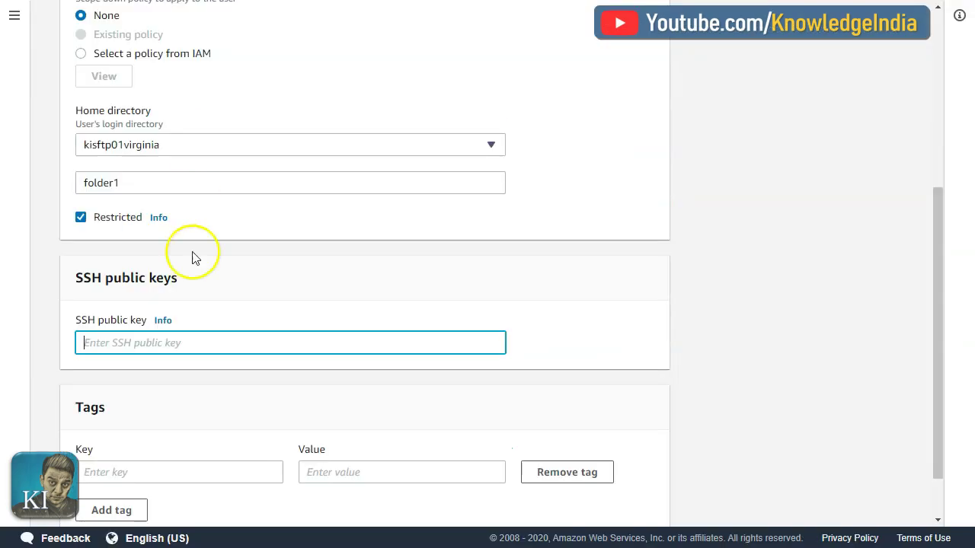
pyautogui.hotkey('ctrl', 'v')
pyautogui.scroll(-1, 448, 394)
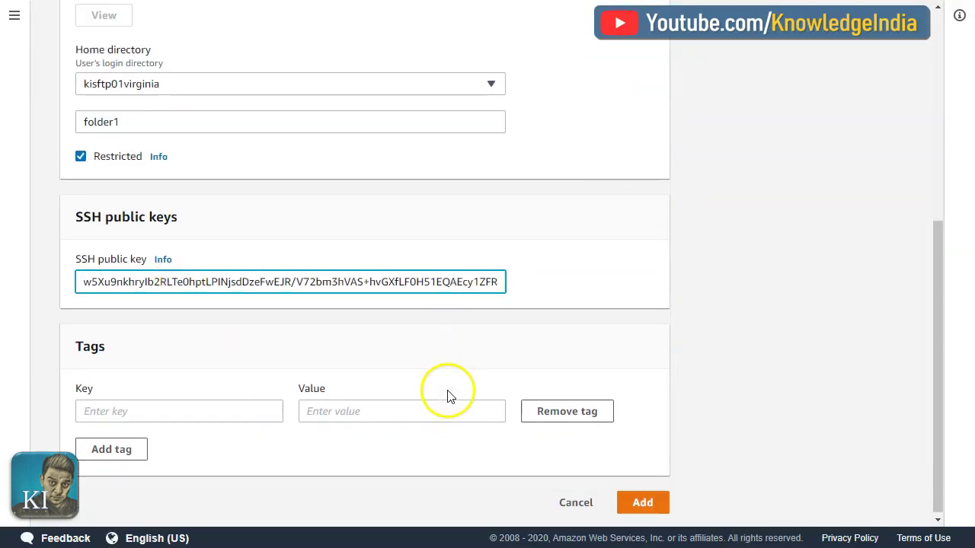
pyautogui.click(638, 503)
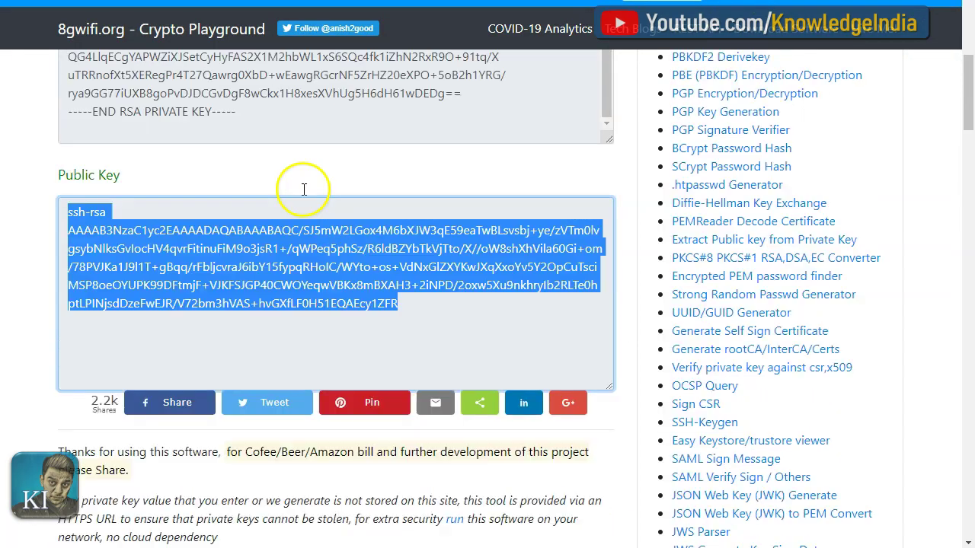
# Step: Return to the SSH key generator and select the whole generated RSA private key for copying
pyautogui.scroll(5, 304, 189)
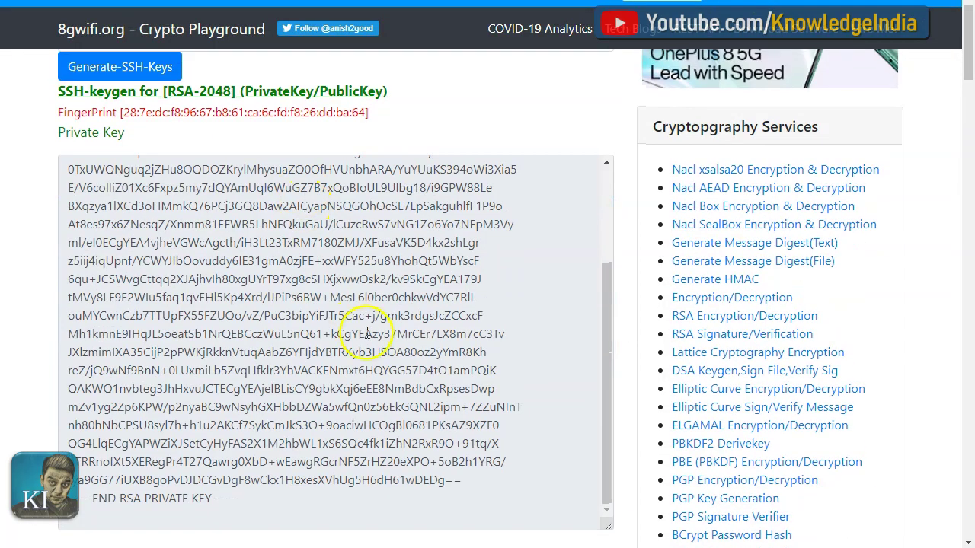
pyautogui.moveTo(240, 498); pyautogui.dragTo(63, 132)
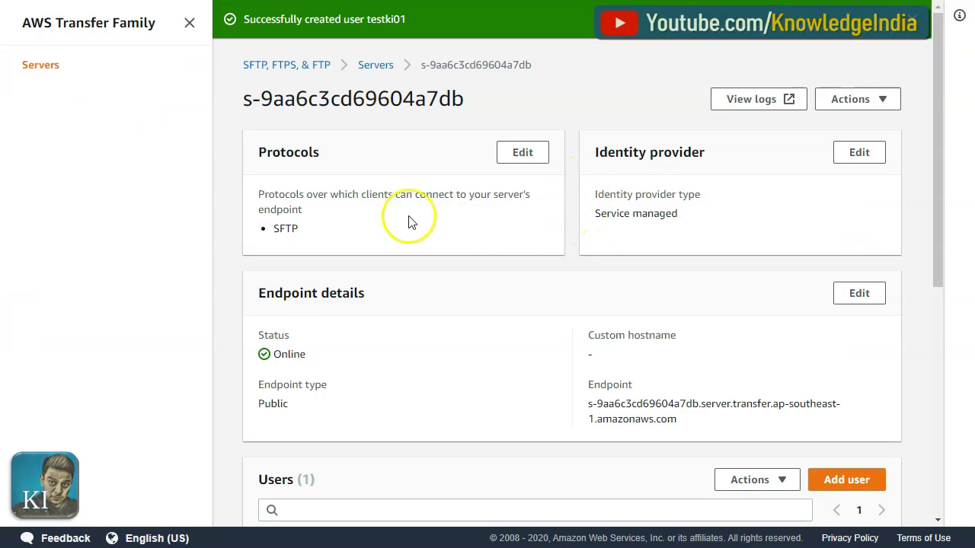
# Step: Reopen the Transfer Family server's details, copy its endpoint, and enter it as the host name in the WinSCP login dialog
pyautogui.click(383, 65)
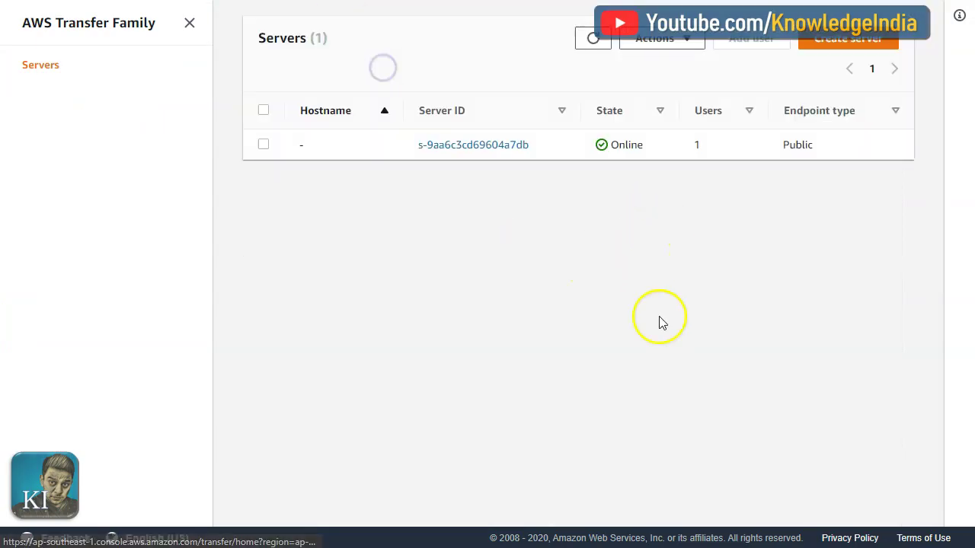
pyautogui.click(482, 150)
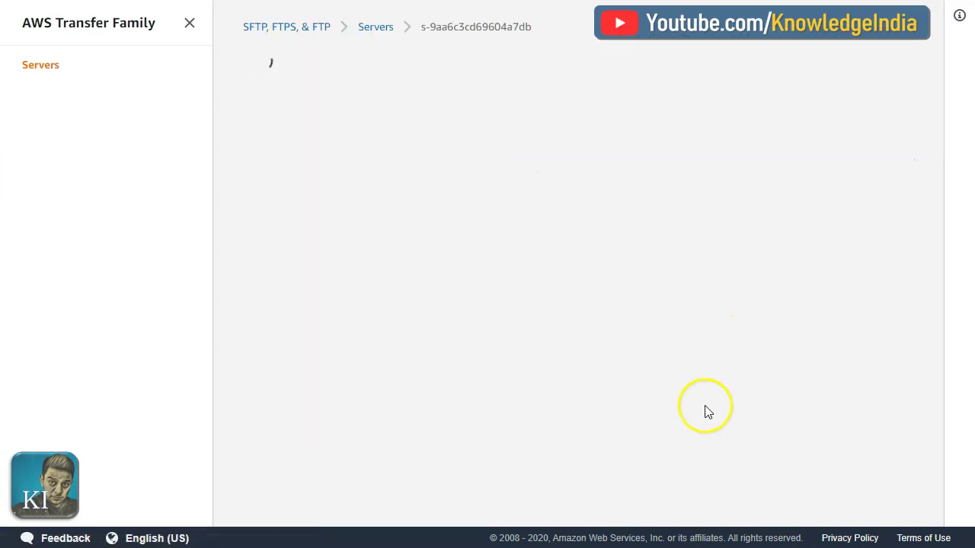
pyautogui.moveTo(681, 383); pyautogui.dragTo(584, 370)
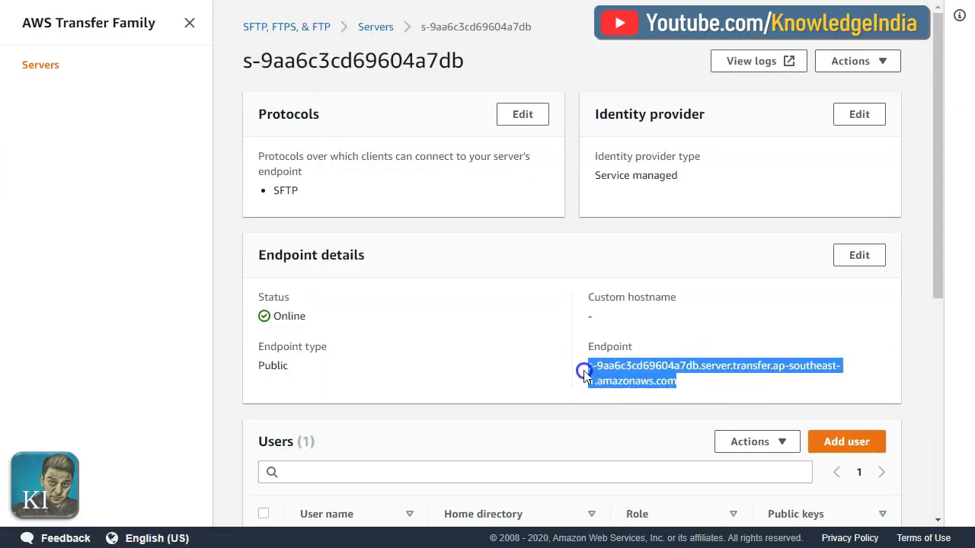
pyautogui.hotkey('alt', 'Tab')
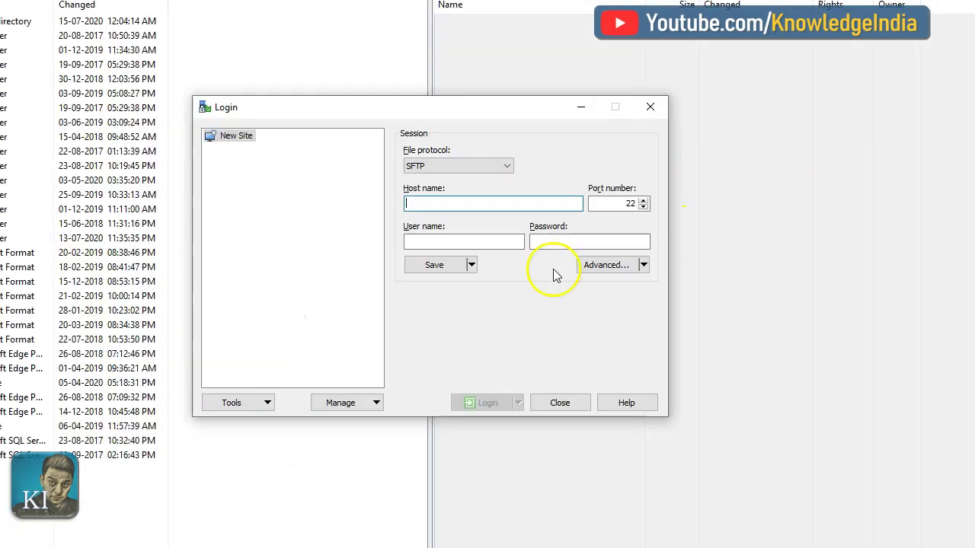
pyautogui.click(470, 204)
pyautogui.hotkey('ctrl', 'v')
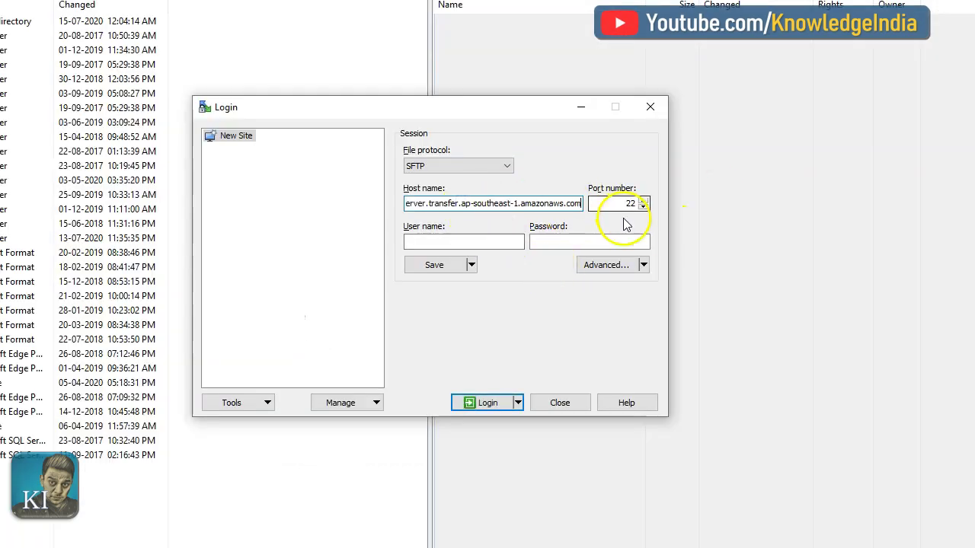
# Step: Check the user name in the server's user list and enter testki01 as the WinSCP login's user name
pyautogui.click(481, 238)
pyautogui.hotkey('alt', 'Tab')
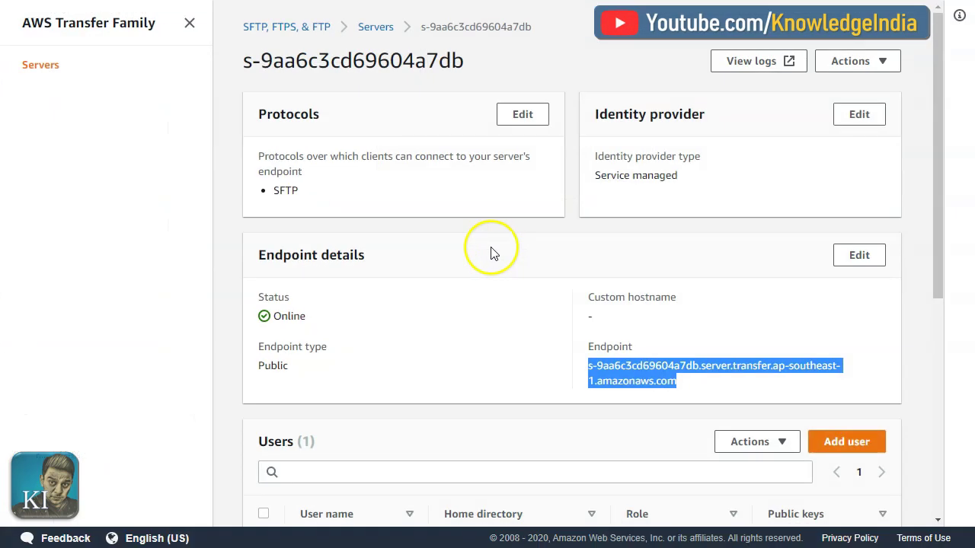
pyautogui.scroll(-1, 309, 348)
pyautogui.scroll(-3, 309, 348)
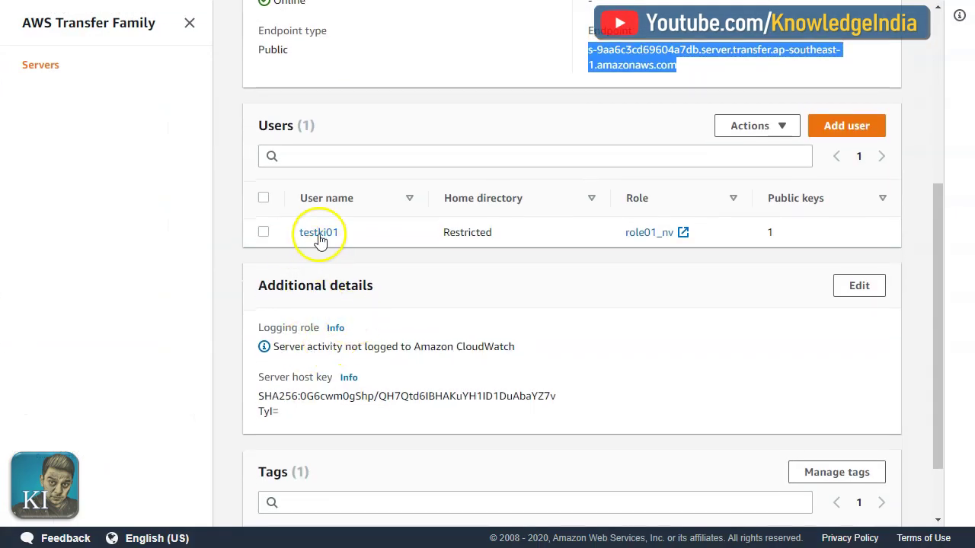
pyautogui.hotkey('alt', 'Tab')
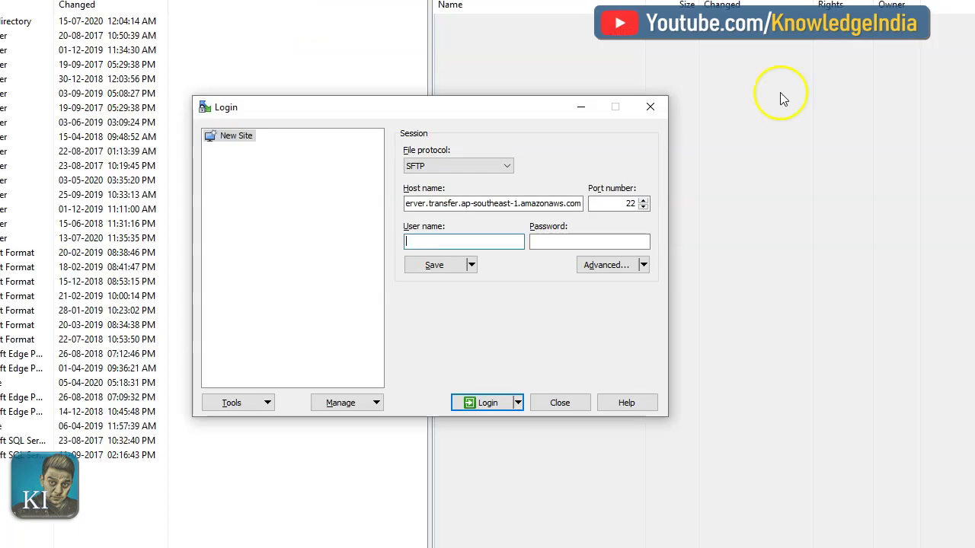
pyautogui.write('testki01')
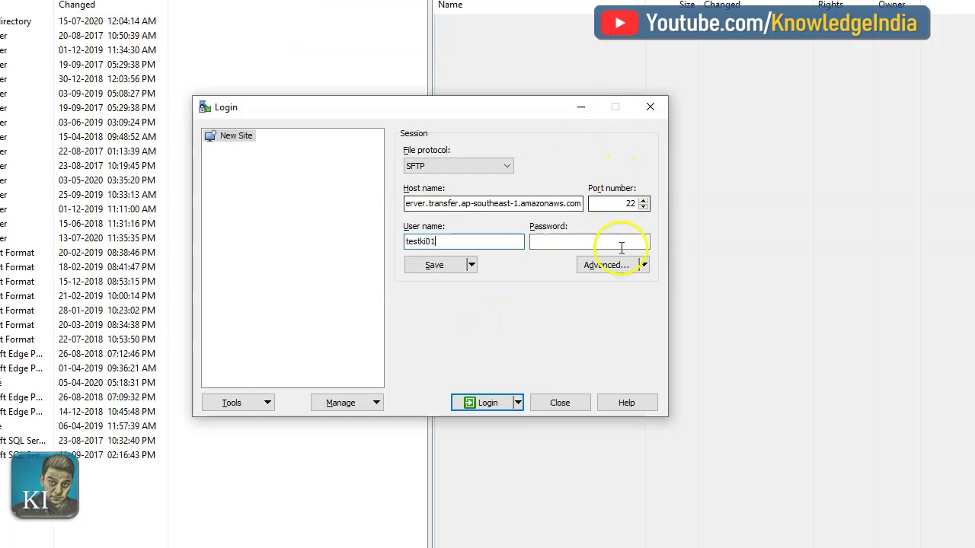
# Step: Set the private key file for the login session in the advanced SSH authentication settings and accept the change
pyautogui.click(643, 265)
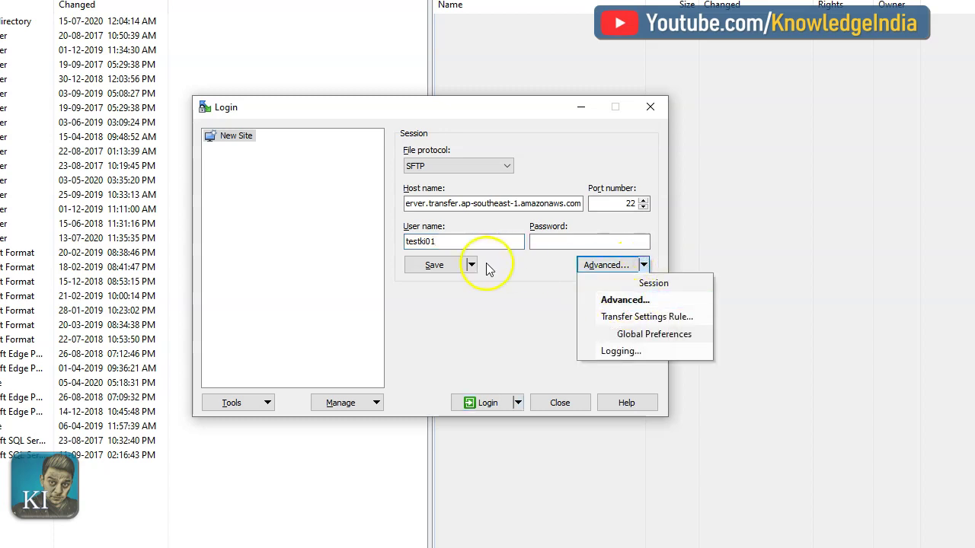
pyautogui.click(607, 301)
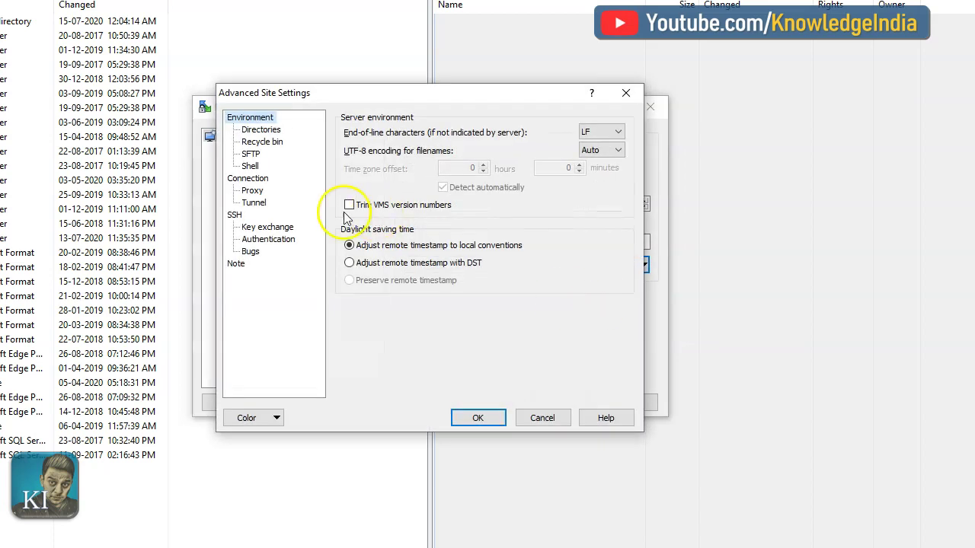
pyautogui.click(235, 216)
pyautogui.click(257, 227)
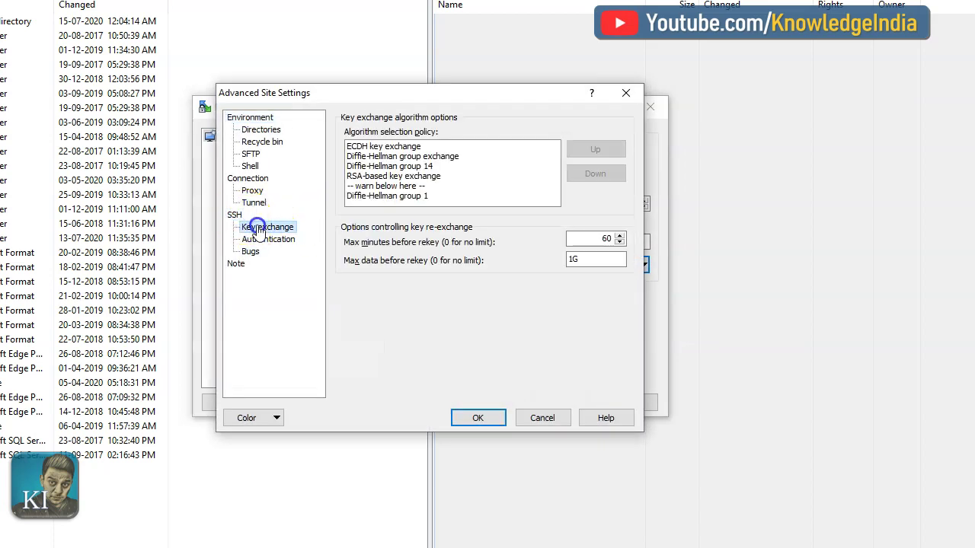
pyautogui.click(268, 239)
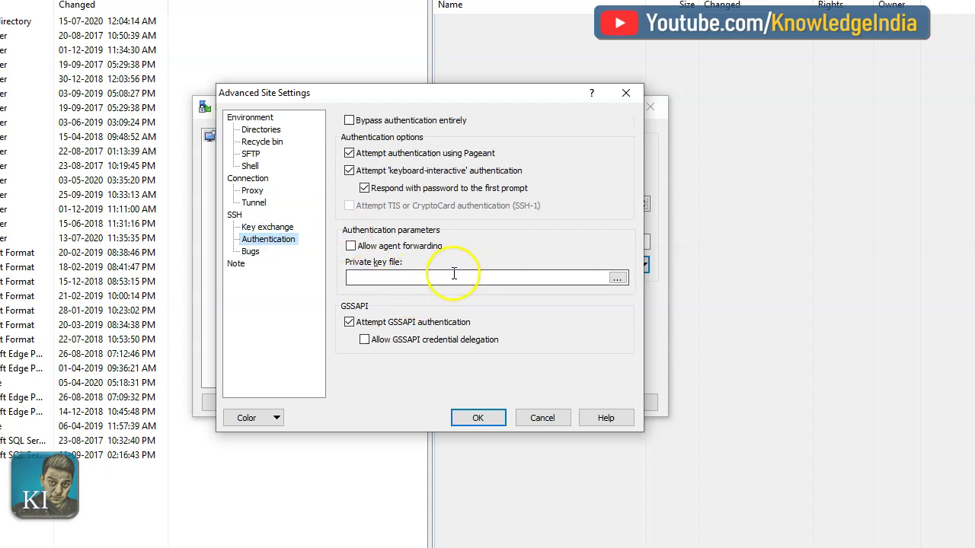
pyautogui.click(522, 278)
pyautogui.hotkey('ctrl', 'v')
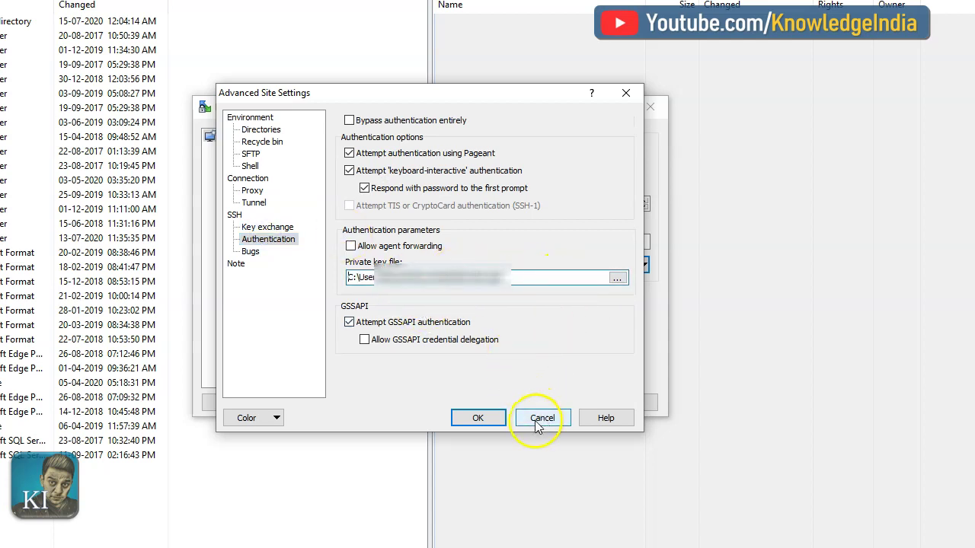
pyautogui.click(479, 419)
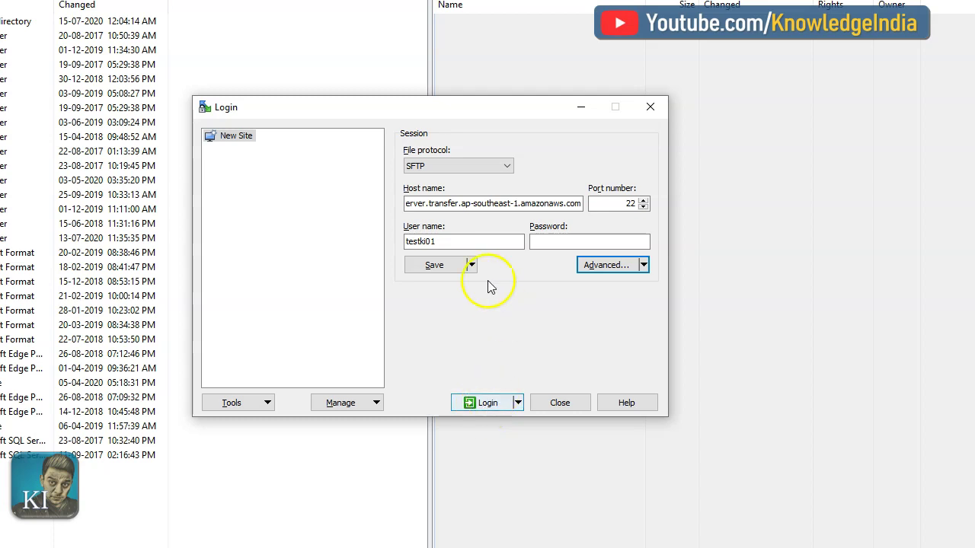
# Step: Save the session as a site named conf1, log in to it, and accept the unknown server's host key
pyautogui.click(445, 268)
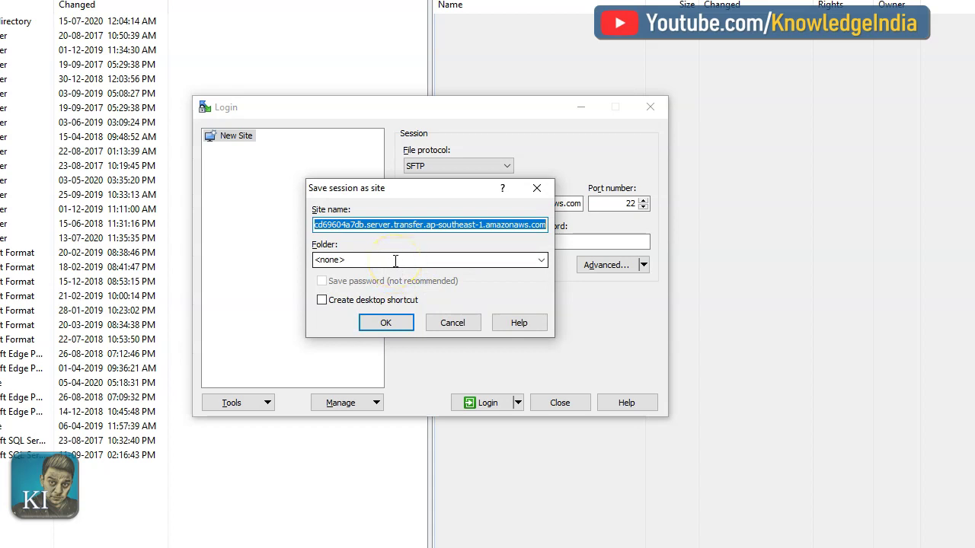
pyautogui.write('conf1')
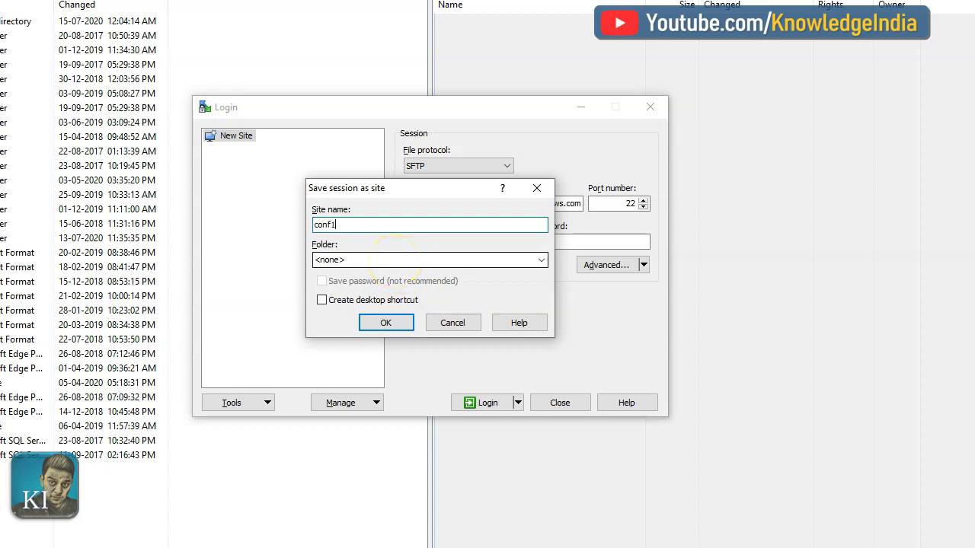
pyautogui.click(385, 323)
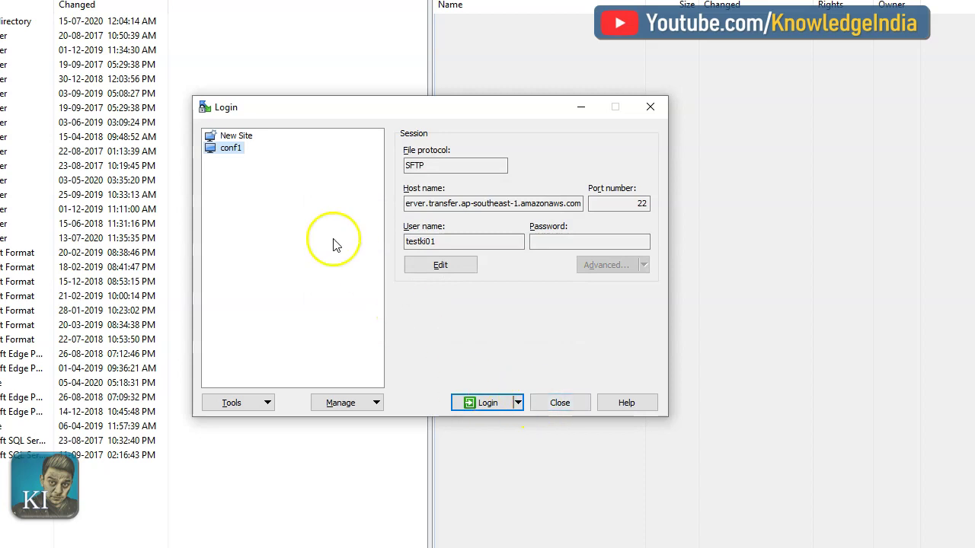
pyautogui.click(487, 402)
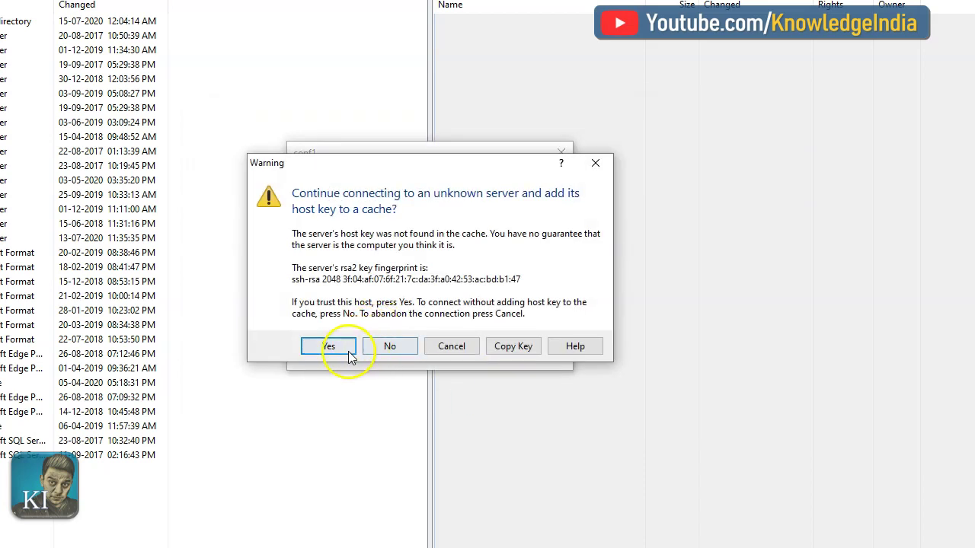
pyautogui.click(348, 352)
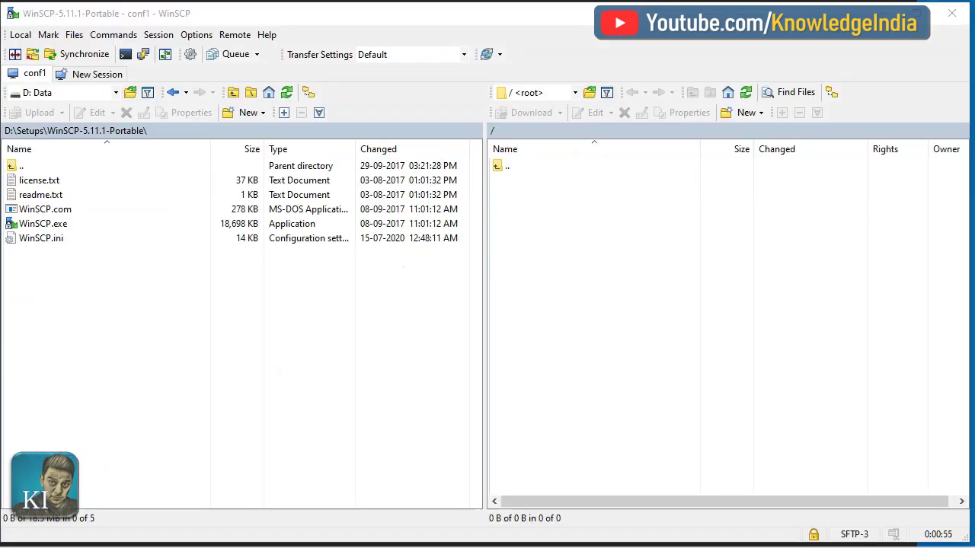
# Step: Check which directories are available for the remote side of the conf1 session
pyautogui.click(592, 242)
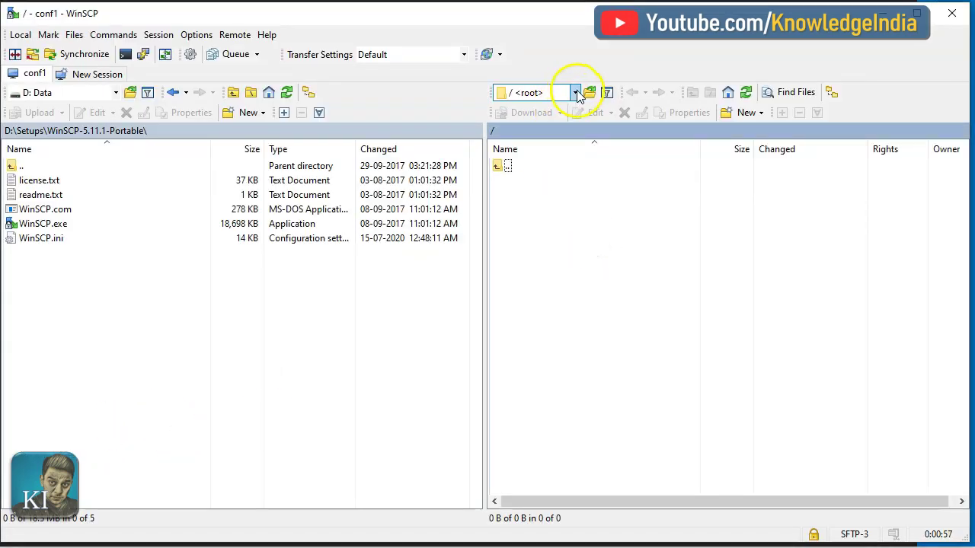
pyautogui.click(575, 92)
pyautogui.click(588, 247)
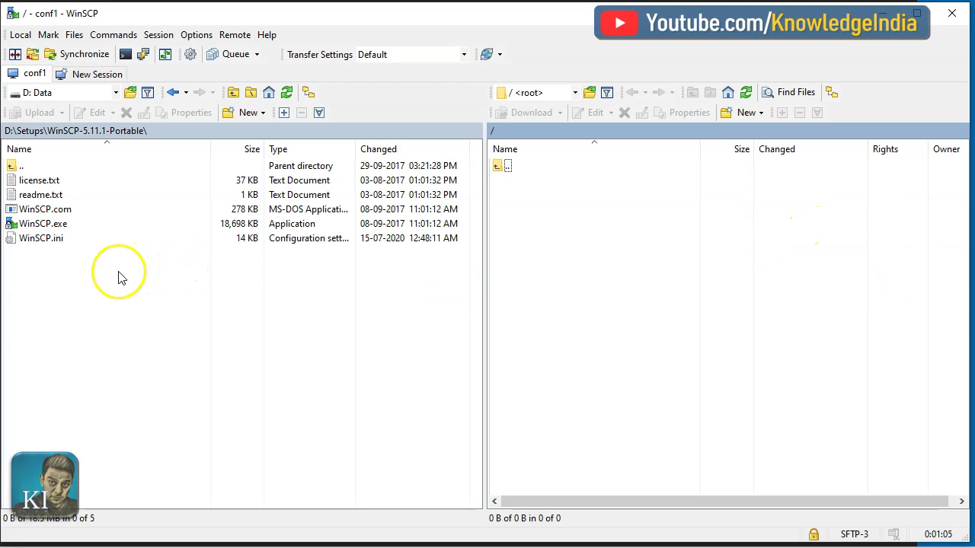
# Step: Try to upload WinSCP.ini to the remote root directory and retry the transfer
pyautogui.rightClick(54, 240)
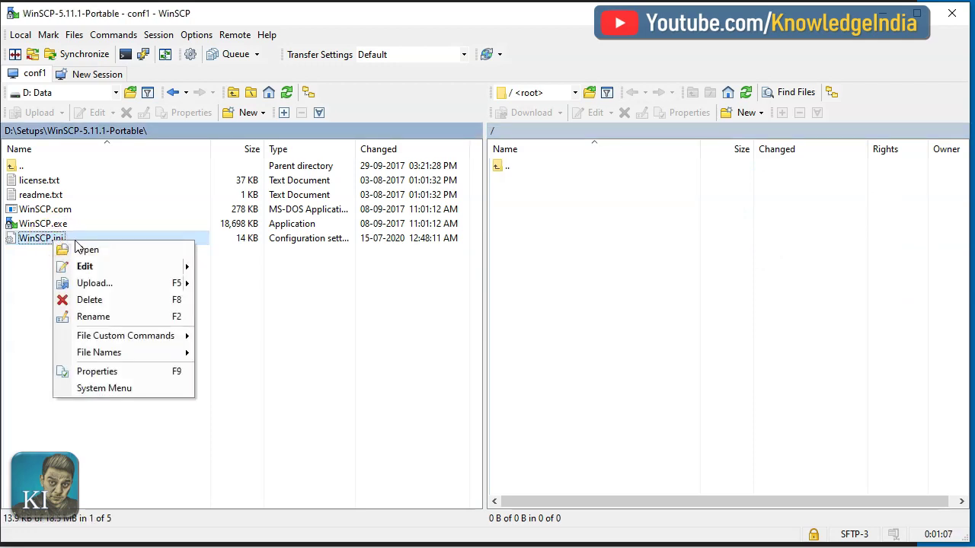
pyautogui.click(95, 282)
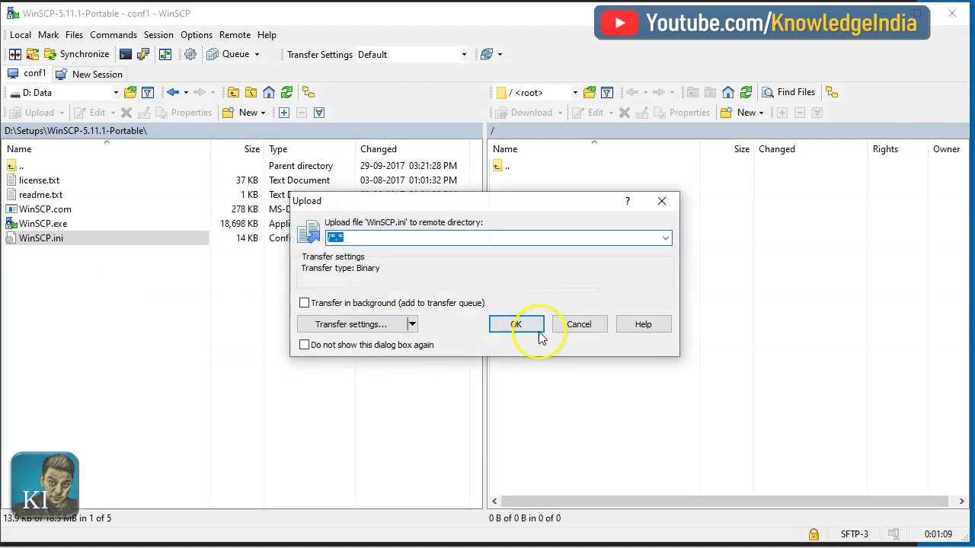
pyautogui.click(517, 326)
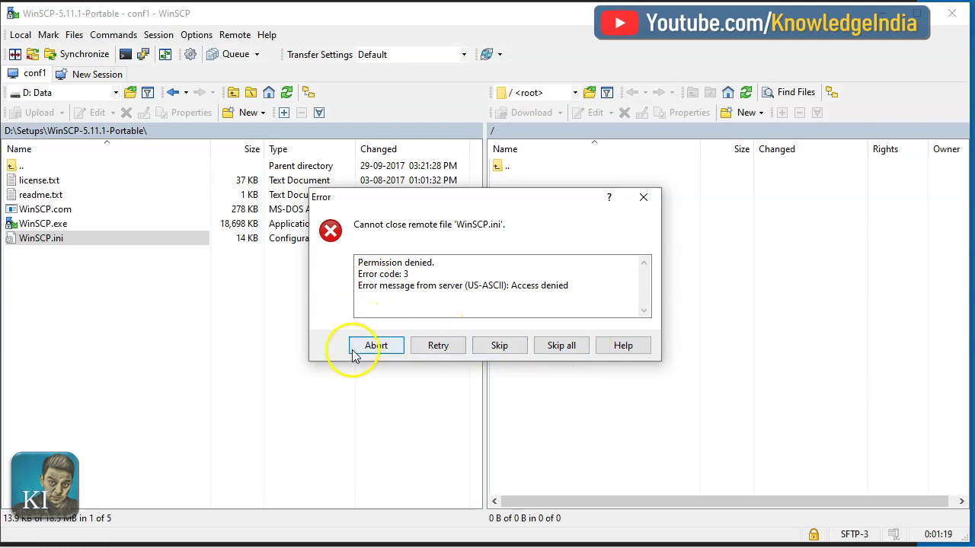
pyautogui.click(439, 349)
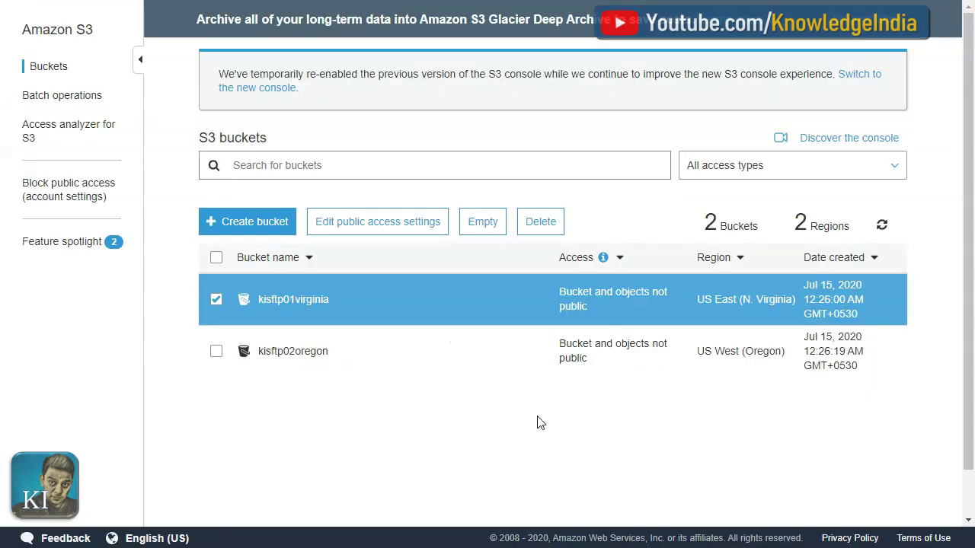
# Step: Create a folder named folder1 in the kisftp01virginia S3 bucket, checking testki01's details on the Transfer Family server for the folder name
pyautogui.click(306, 303)
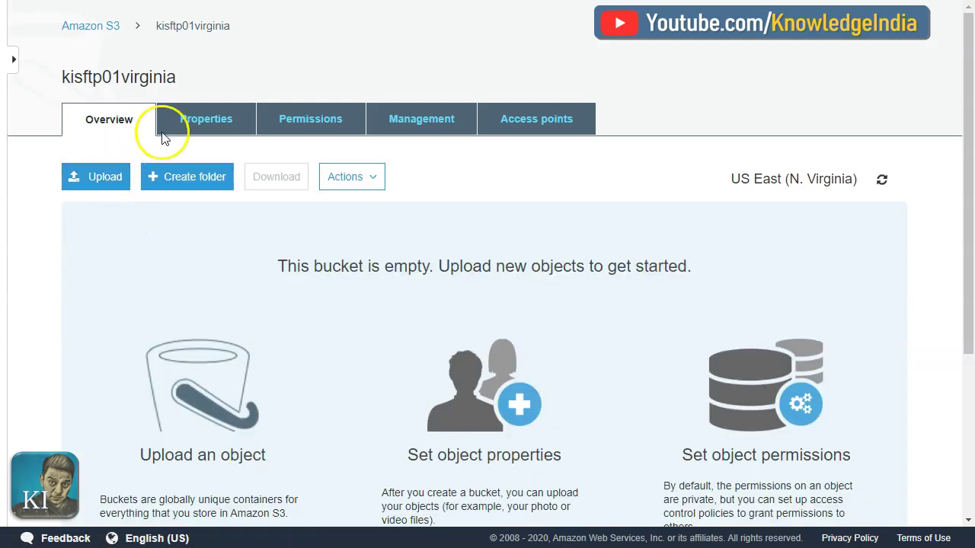
pyautogui.click(197, 183)
pyautogui.click(192, 324)
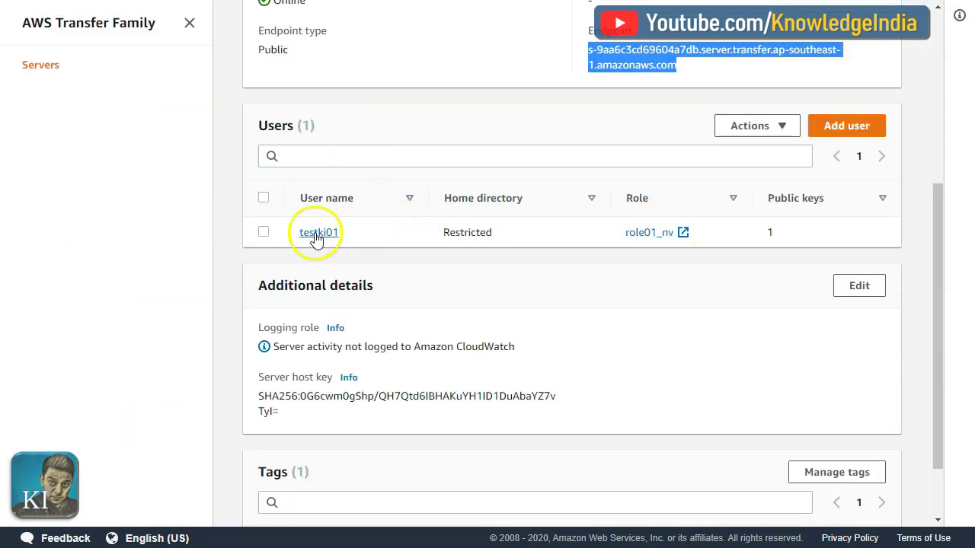
pyautogui.click(328, 236)
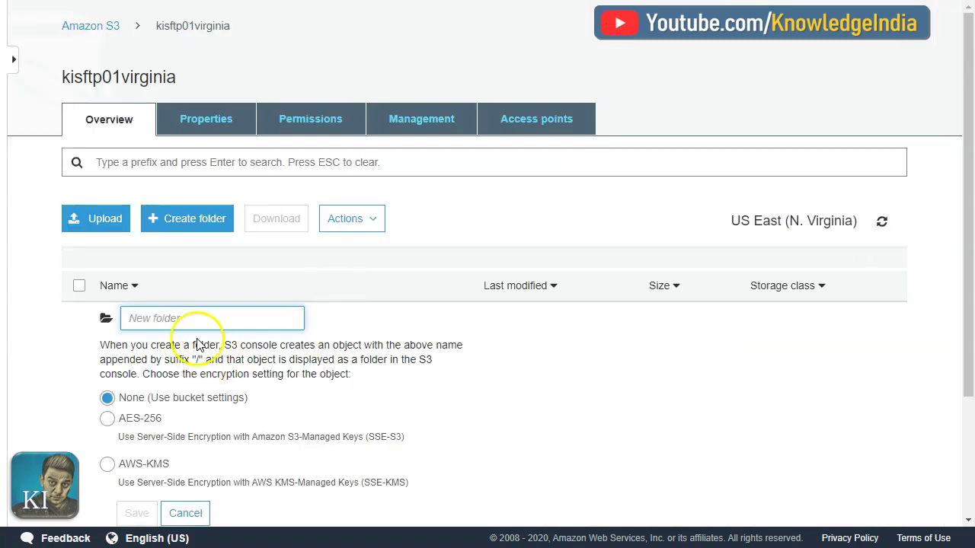
pyautogui.click(177, 319)
pyautogui.write('folder01')
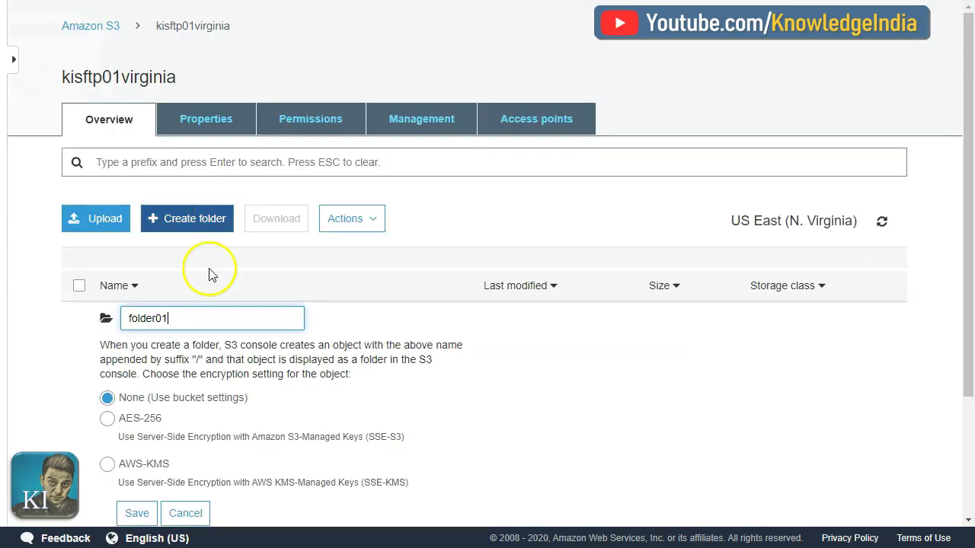
pyautogui.click(163, 318)
pyautogui.press('BackSpace')
pyautogui.scroll(-2, 282, 396)
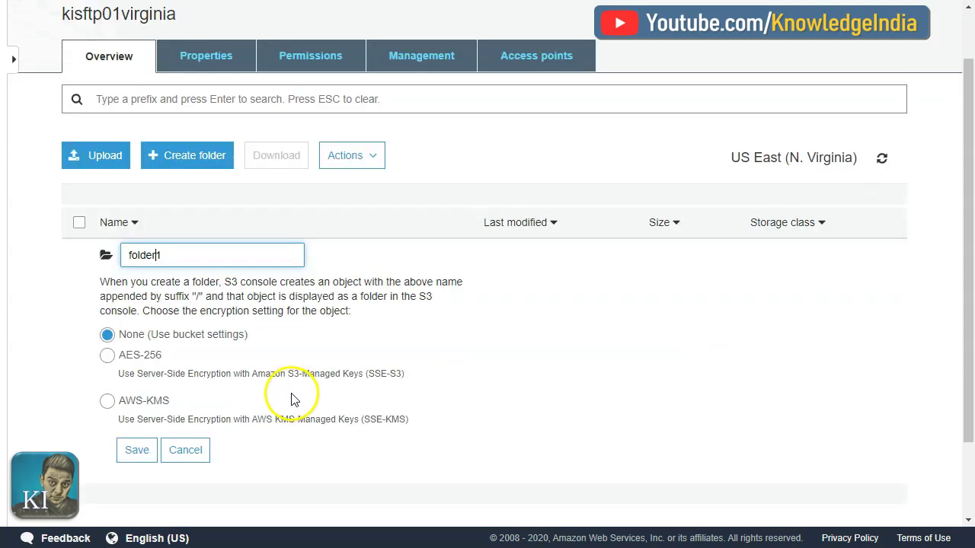
pyautogui.click(151, 356)
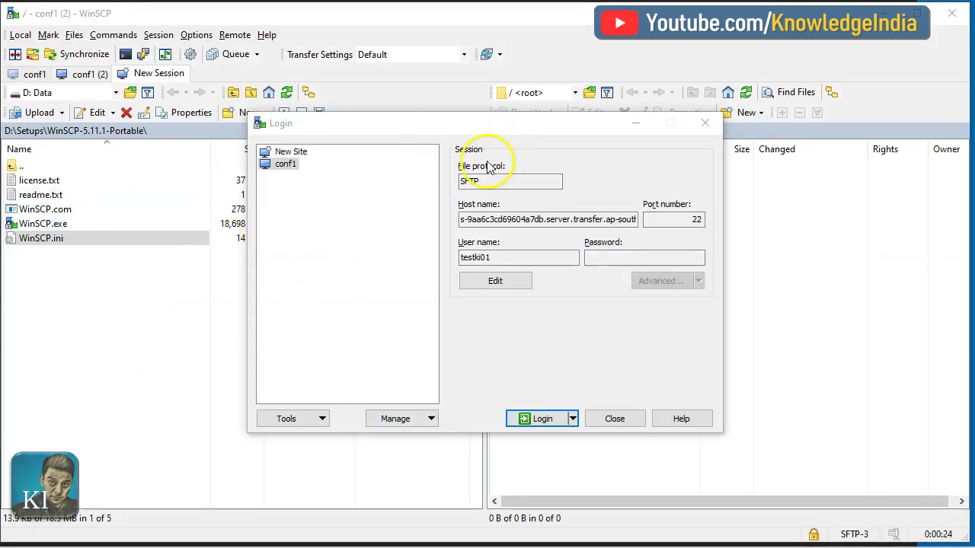
# Step: Log in to the saved conf1 site again from WinSCP
pyautogui.click(291, 169)
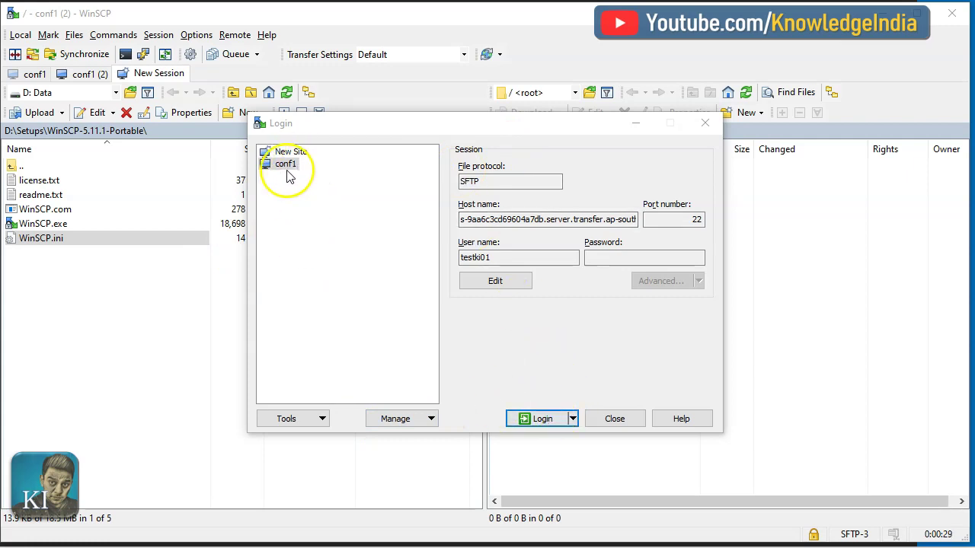
pyautogui.click(541, 419)
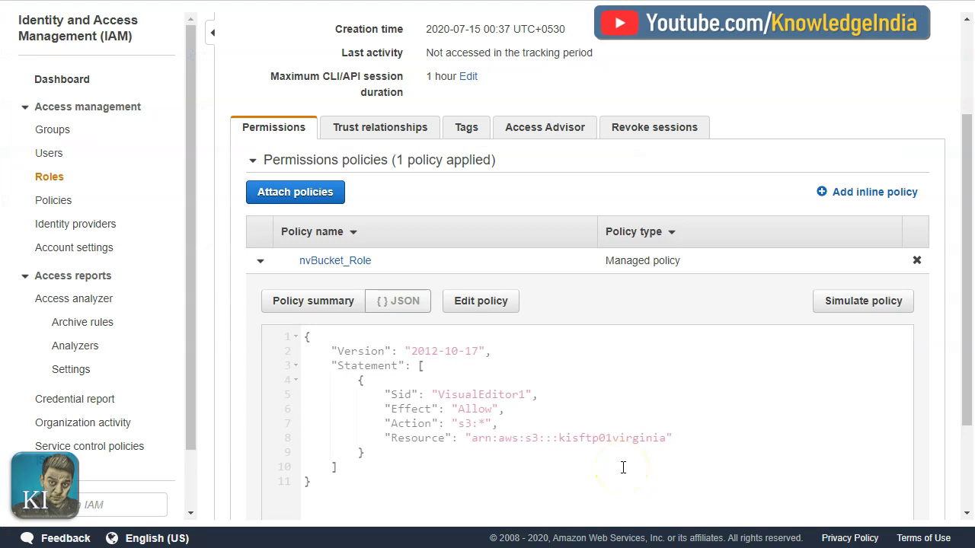
# Step: Open the nvBucket_Role policy's JSON for editing in IAM and enclose the Resource ARN in square brackets as a list
pyautogui.scroll(-1, 542, 409)
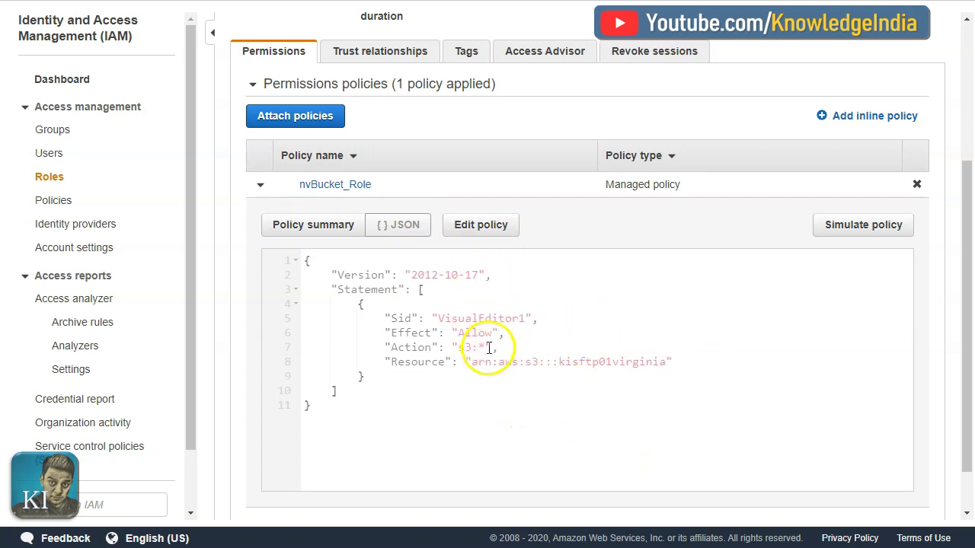
pyautogui.moveTo(672, 363); pyautogui.dragTo(471, 363)
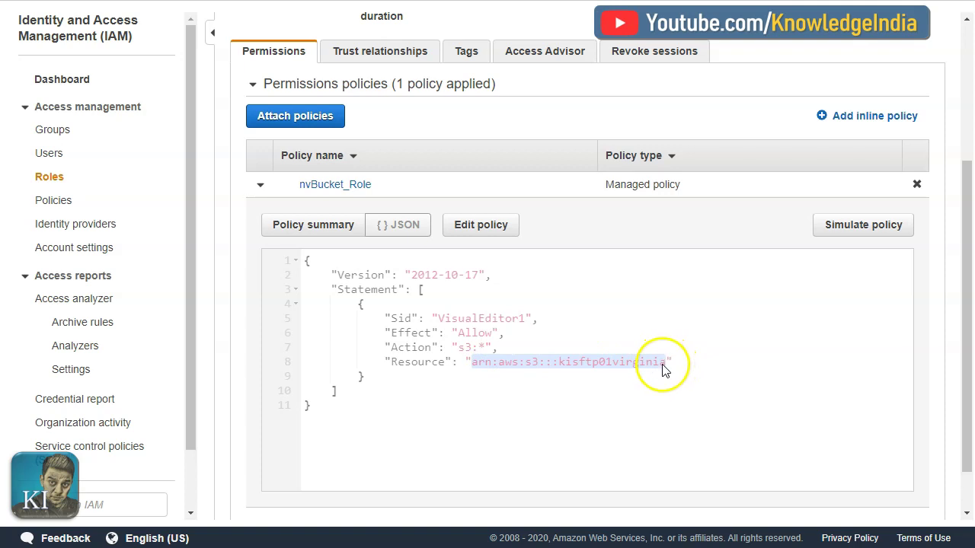
pyautogui.click(463, 225)
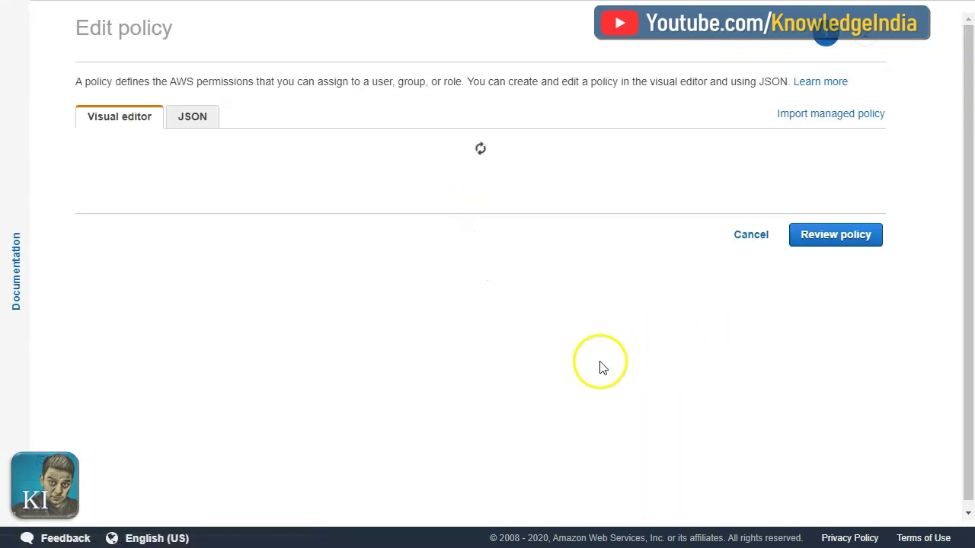
pyautogui.click(195, 123)
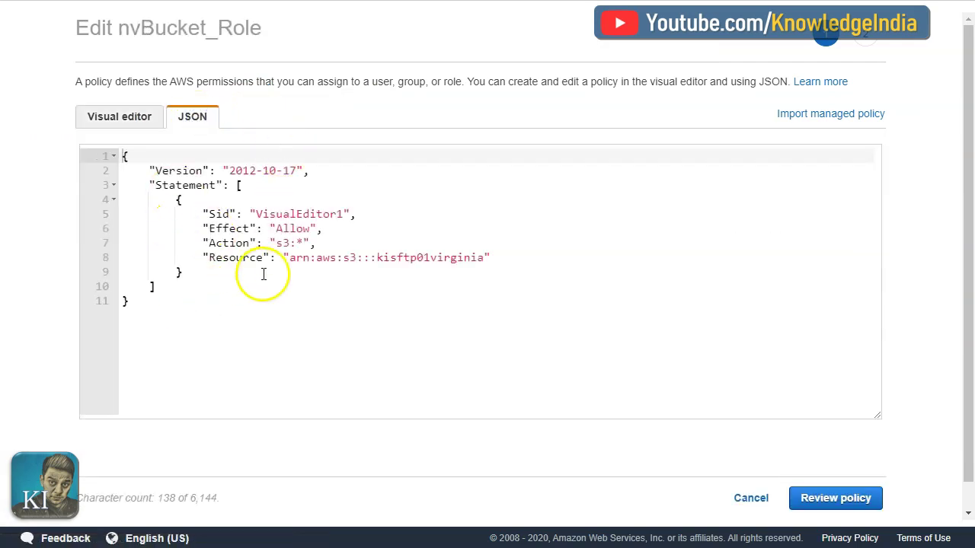
pyautogui.click(284, 258)
pyautogui.write('[')
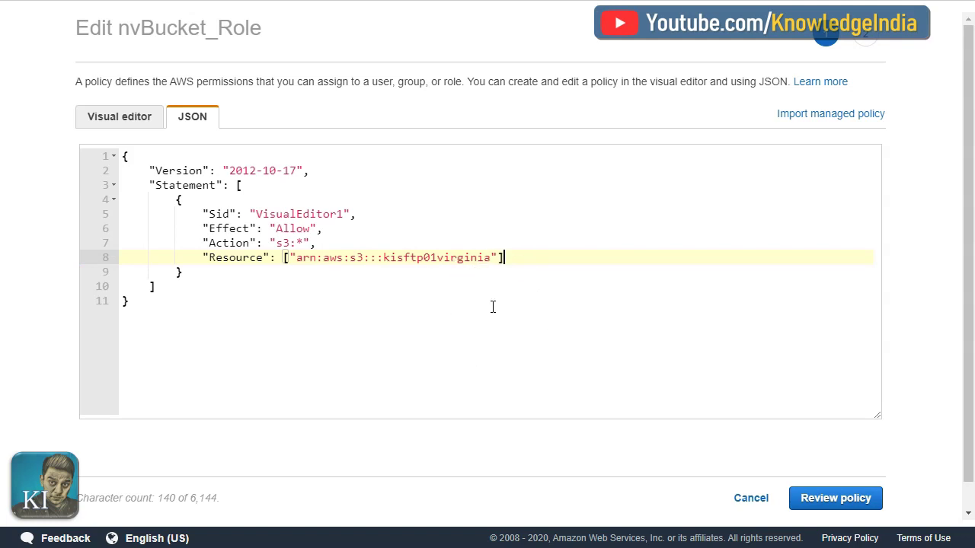
pyautogui.press('Down')
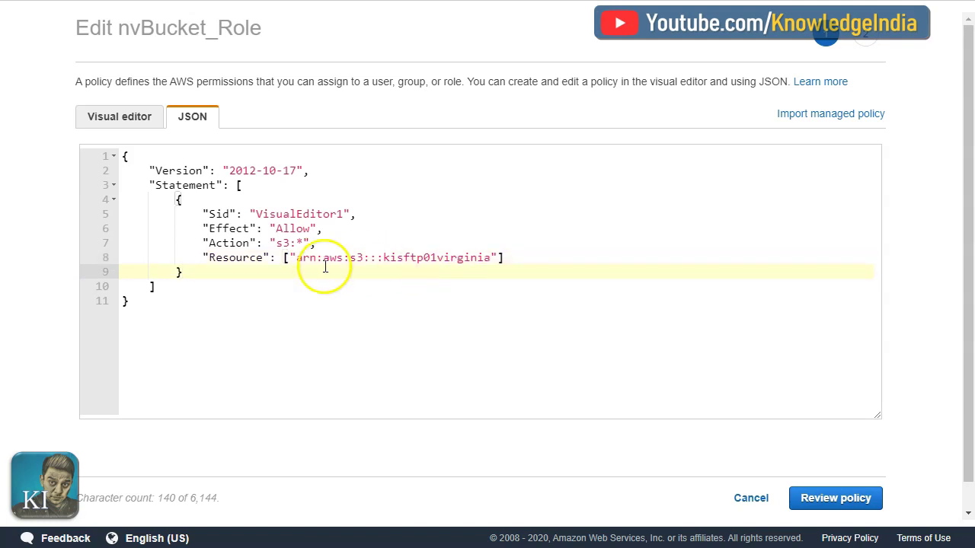
# Step: Add a second "arn:aws:s3:::kisftp01virginia" entry to the policy's Resource list and proceed to the policy review
pyautogui.moveTo(290, 258); pyautogui.dragTo(496, 260)
pyautogui.hotkey('ctrl', 'c')
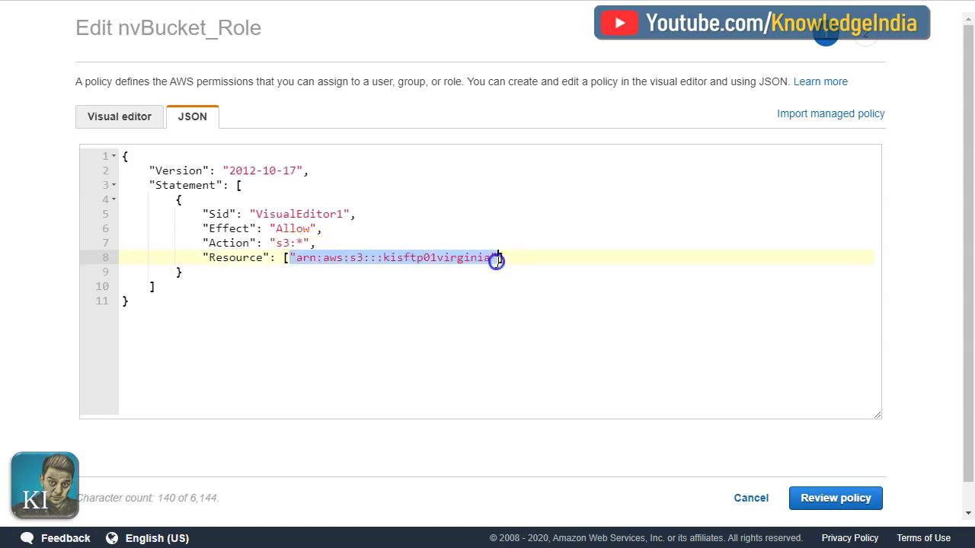
pyautogui.click(499, 257)
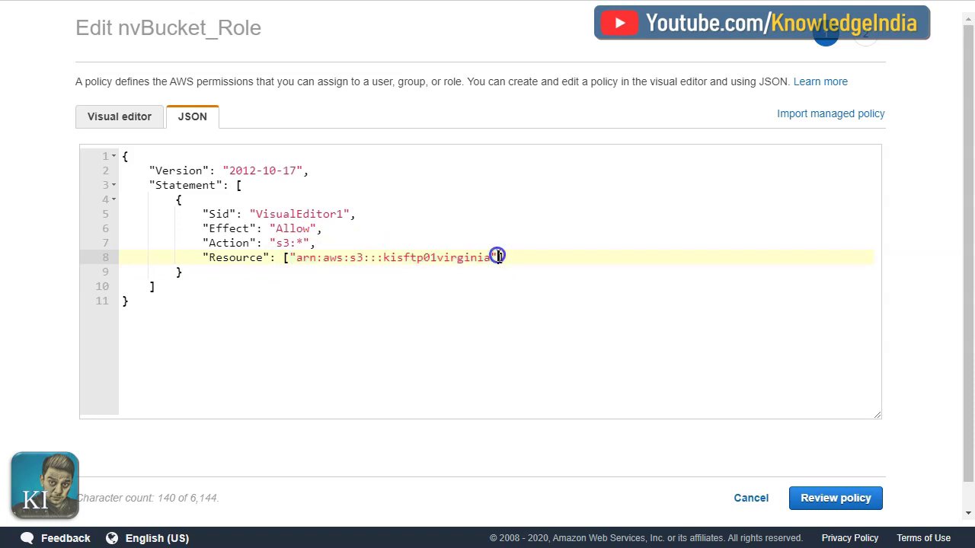
pyautogui.write(',')
pyautogui.hotkey('ctrl', 'v')
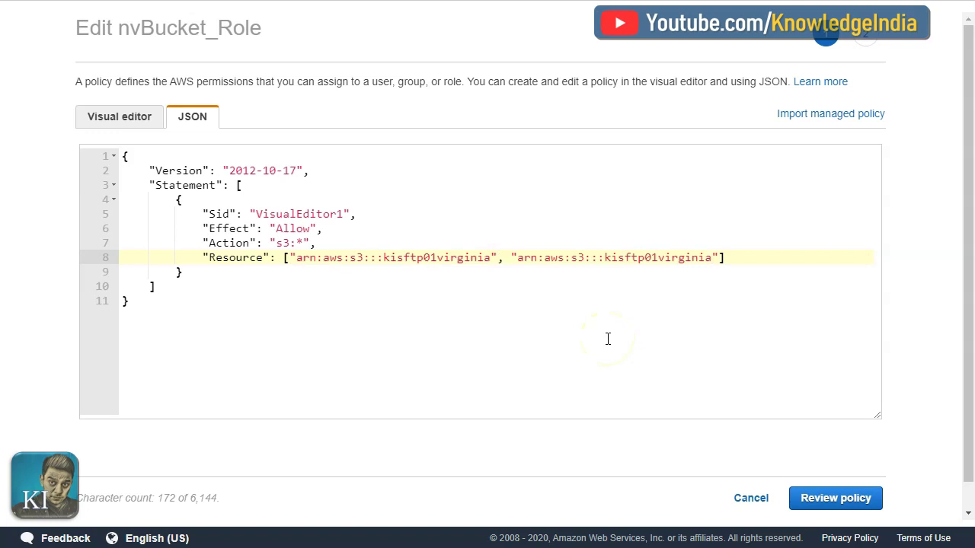
pyautogui.click(811, 498)
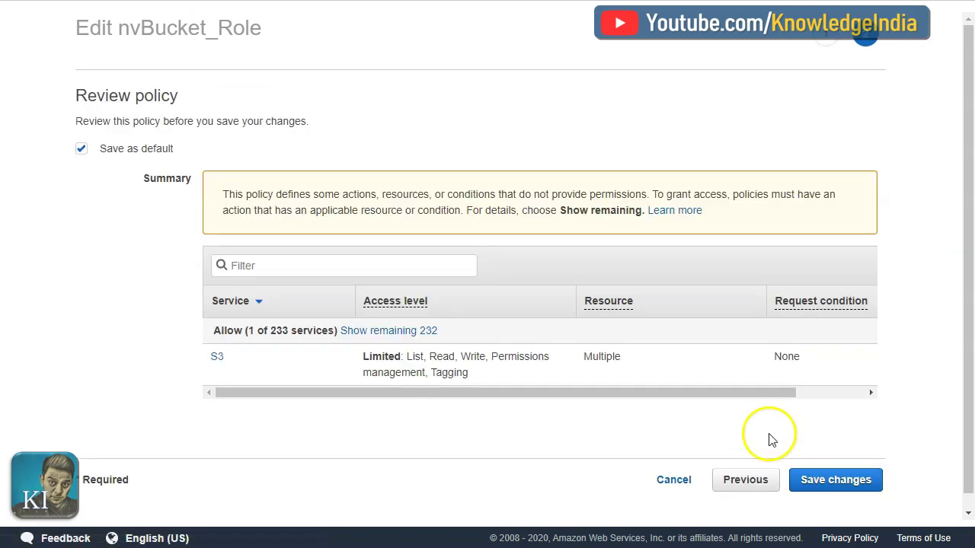
# Step: Save the nvBucket_Role policy changes and log in to the saved conf1 site in WinSCP
pyautogui.click(861, 487)
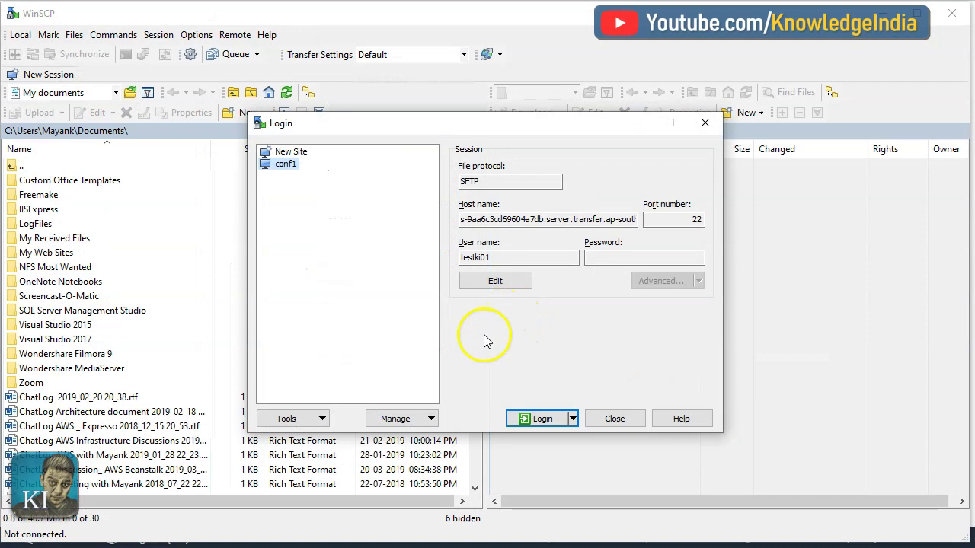
pyautogui.click(531, 418)
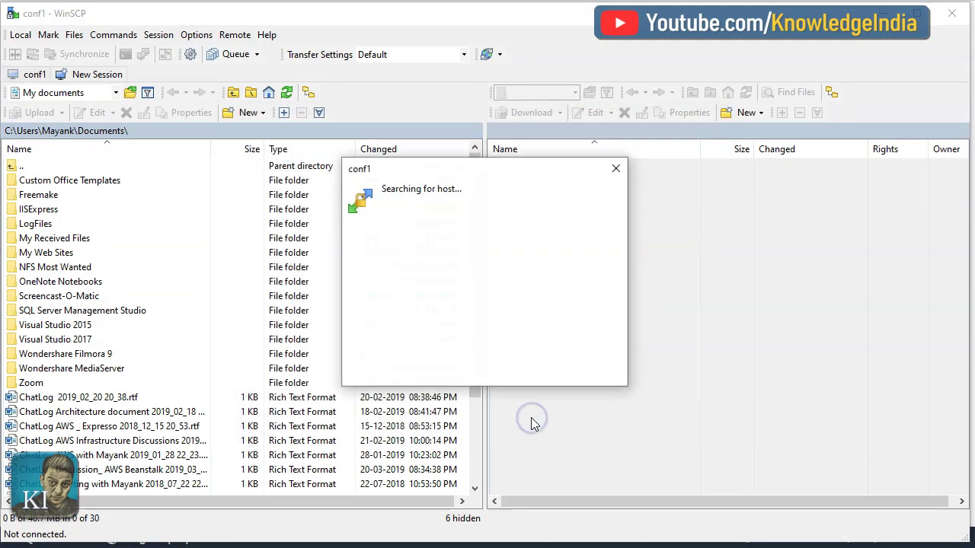
pyautogui.click(509, 413)
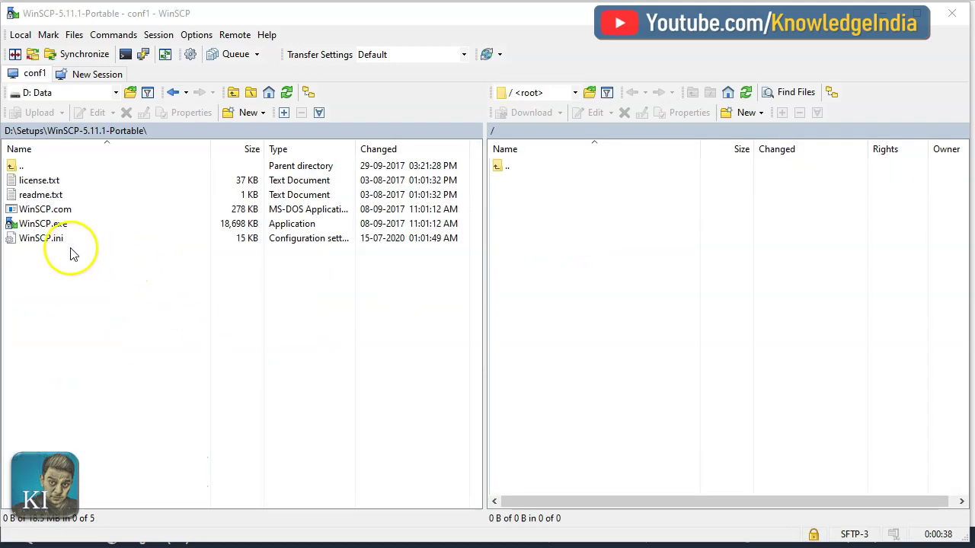
# Step: Upload WinSCP.ini to the remote root directory, reconnecting the session and skipping the permissions/timestamp error, and refresh the remote listing
pyautogui.rightClick(54, 238)
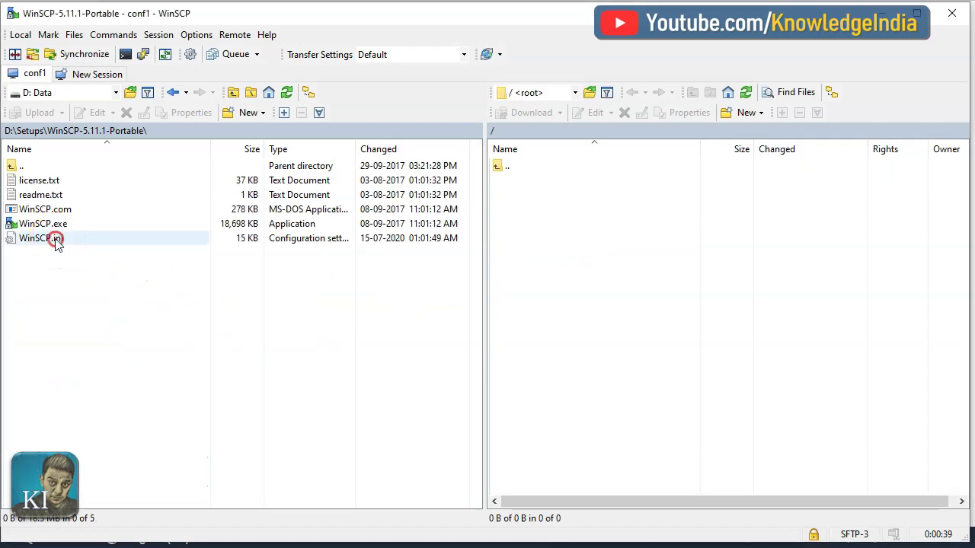
pyautogui.click(91, 281)
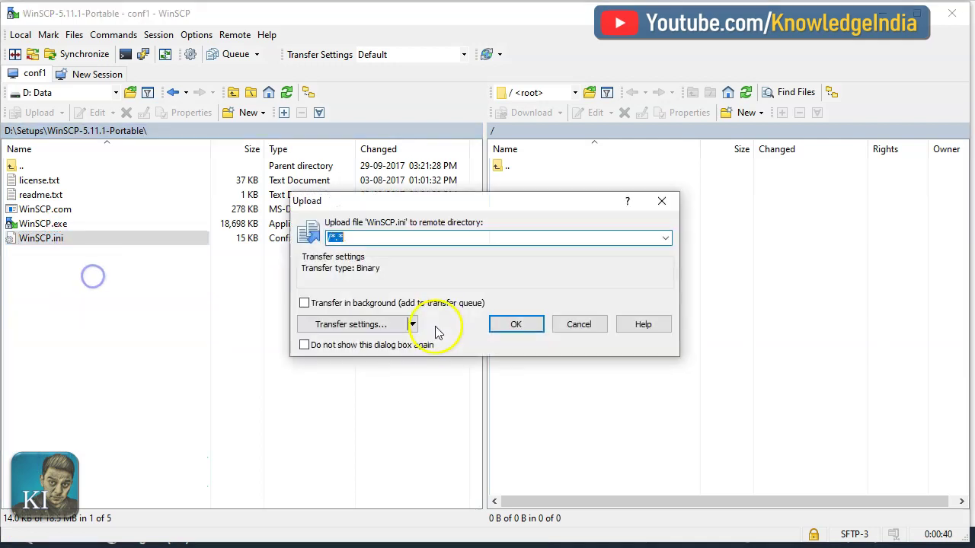
pyautogui.click(525, 326)
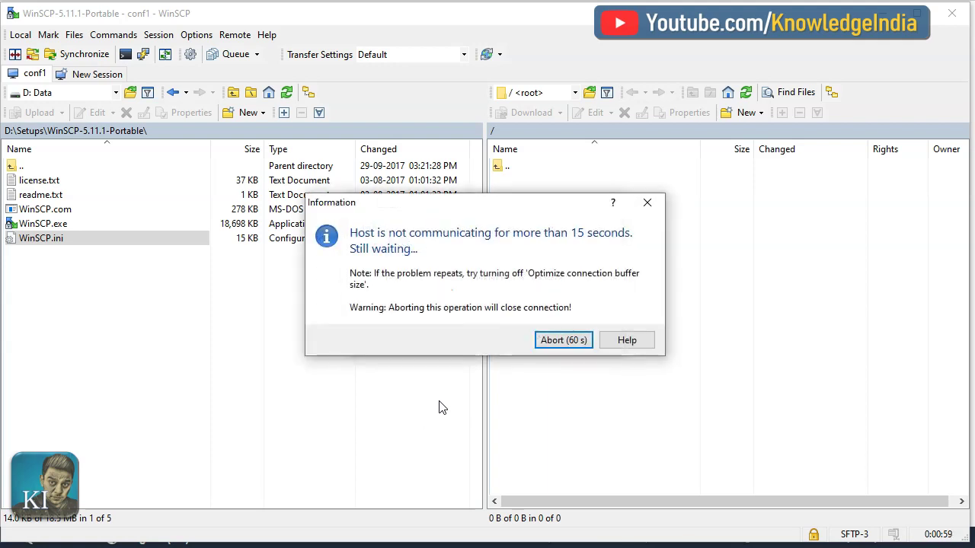
pyautogui.click(566, 344)
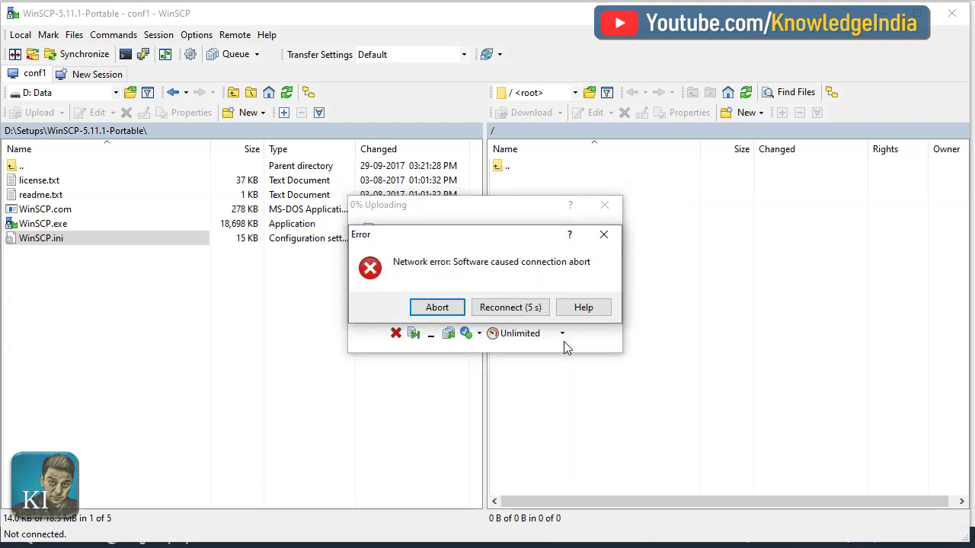
pyautogui.click(524, 312)
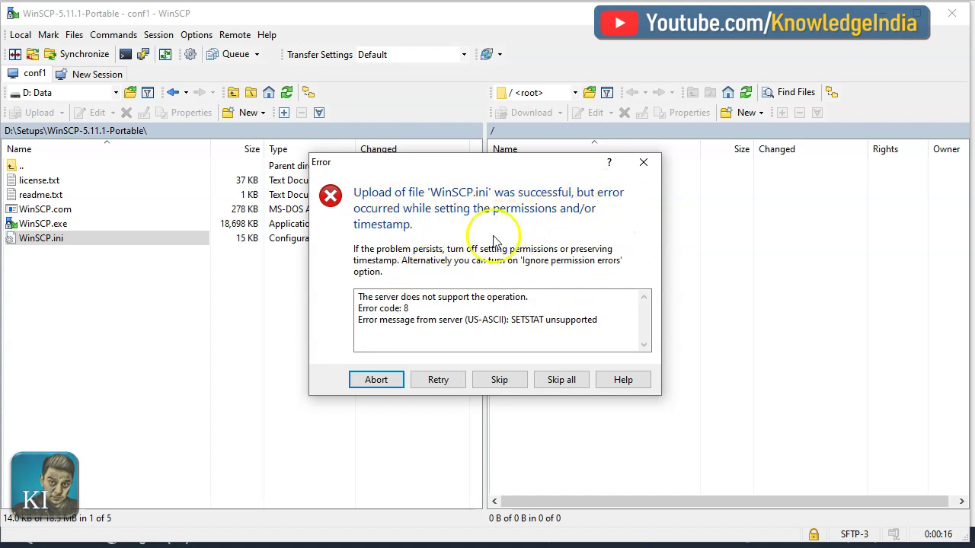
pyautogui.click(513, 386)
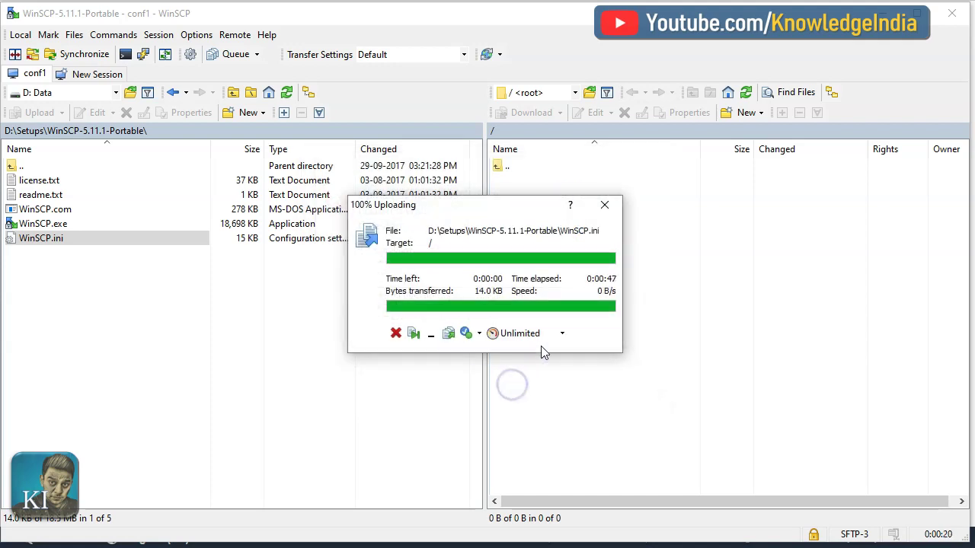
pyautogui.click(618, 208)
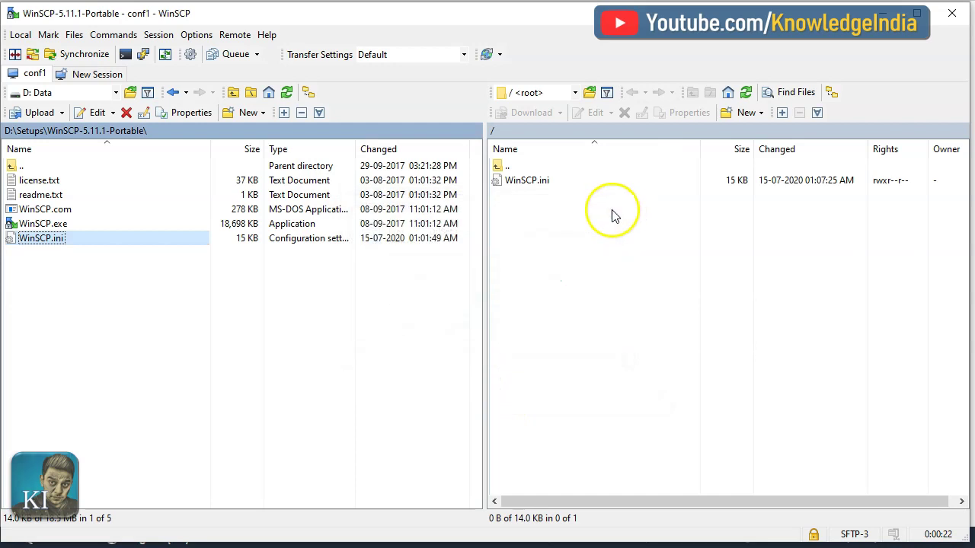
pyautogui.rightClick(609, 254)
pyautogui.click(642, 274)
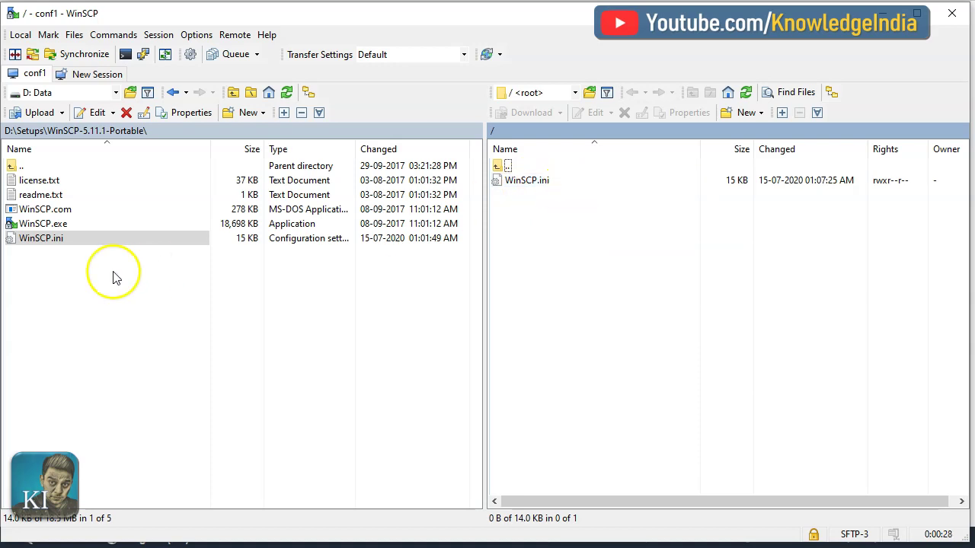
# Step: Upload WinSCP.com to the remote root directory, skipping all permission and timestamp errors
pyautogui.rightClick(53, 215)
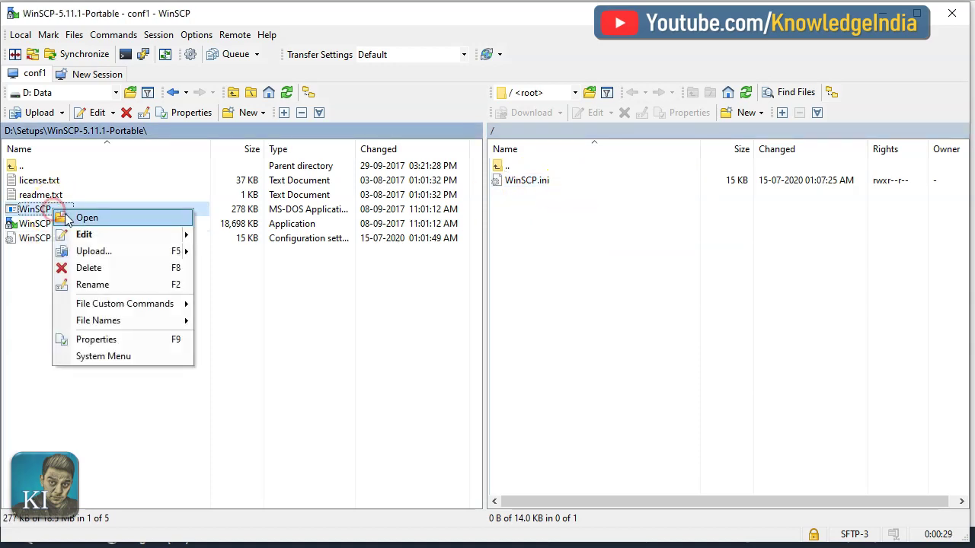
pyautogui.click(82, 253)
pyautogui.click(515, 325)
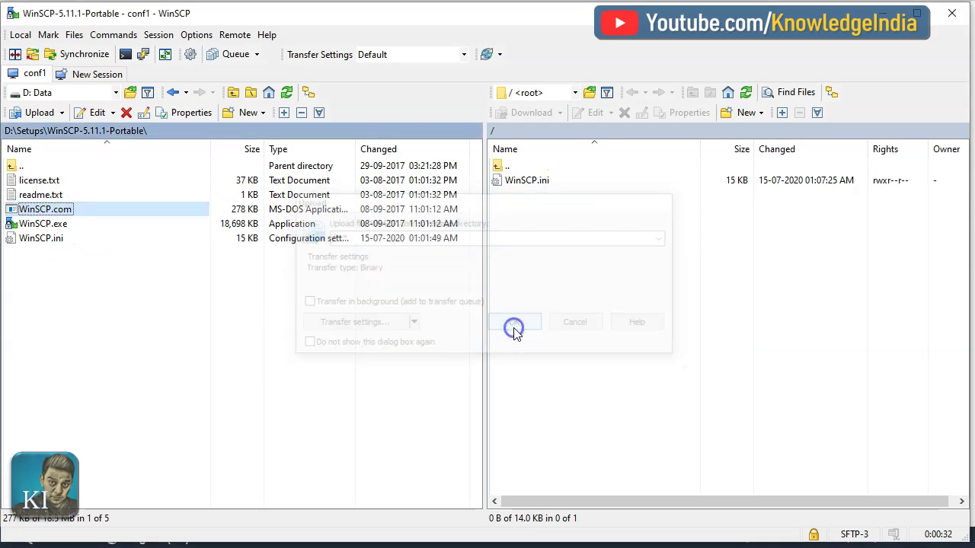
pyautogui.click(611, 407)
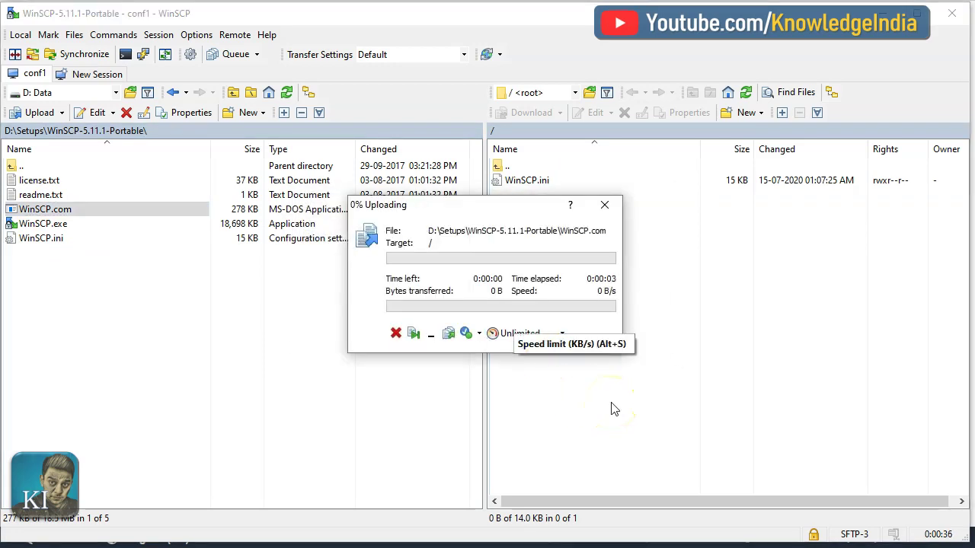
pyautogui.click(447, 213)
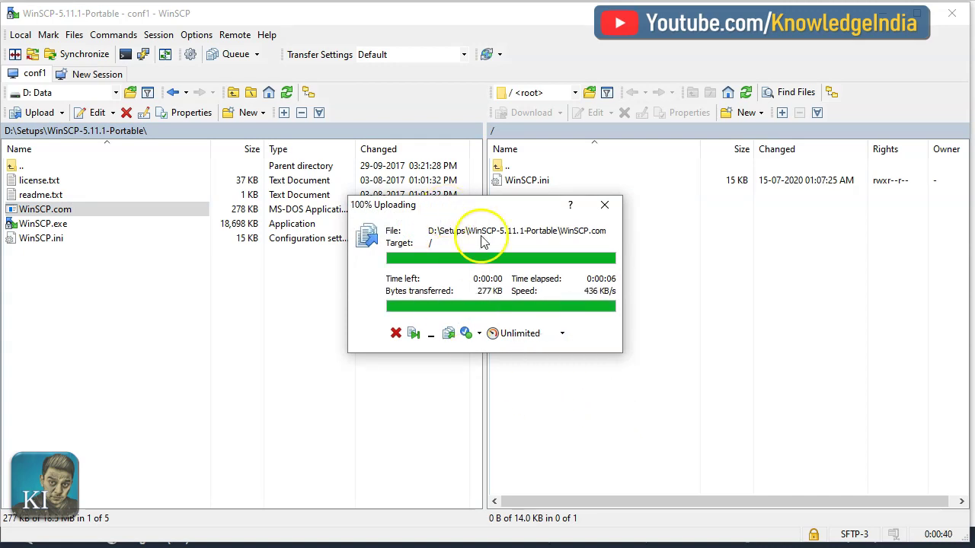
pyautogui.click(705, 433)
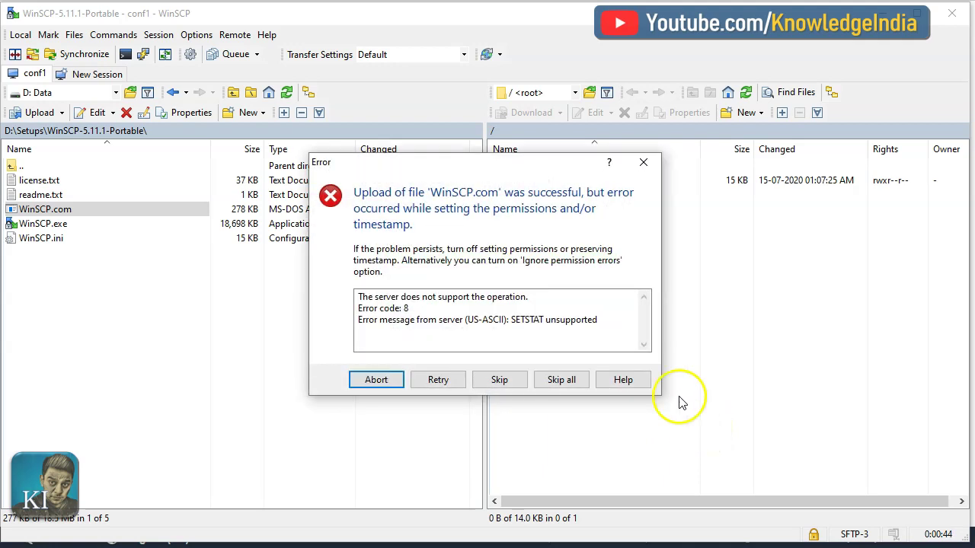
pyautogui.click(562, 383)
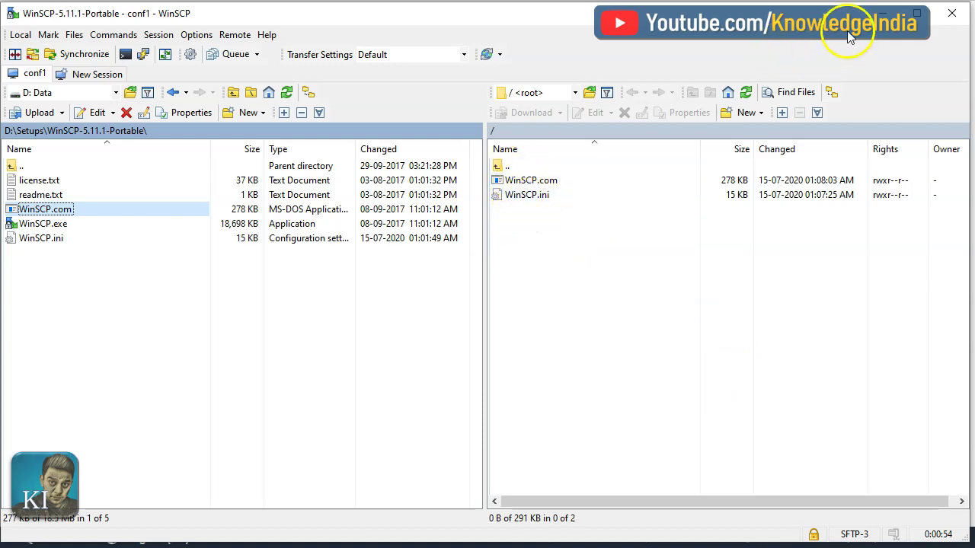
# Step: Switch to the S3 console and delete WinSCP.ini from folder1 in the kisftp01virginia bucket
pyautogui.click(883, 13)
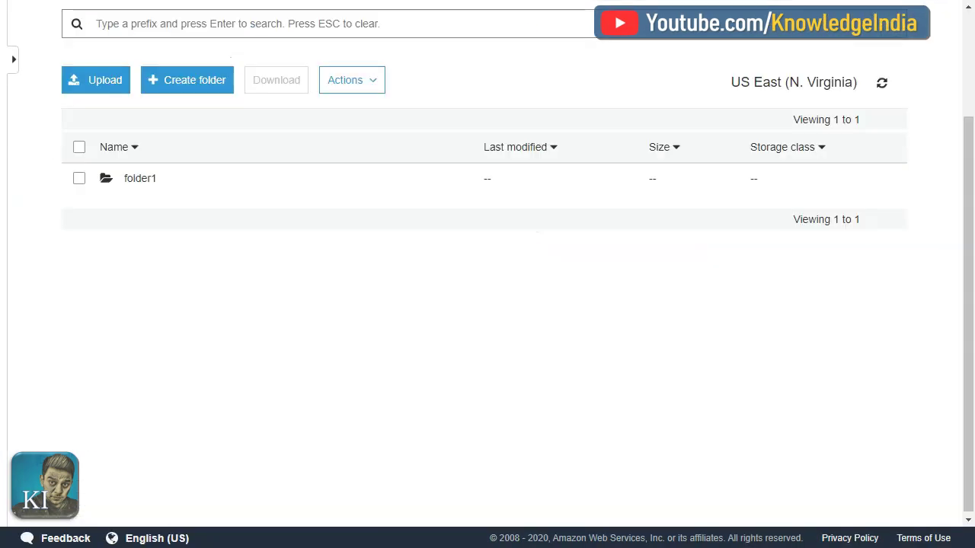
pyautogui.click(139, 183)
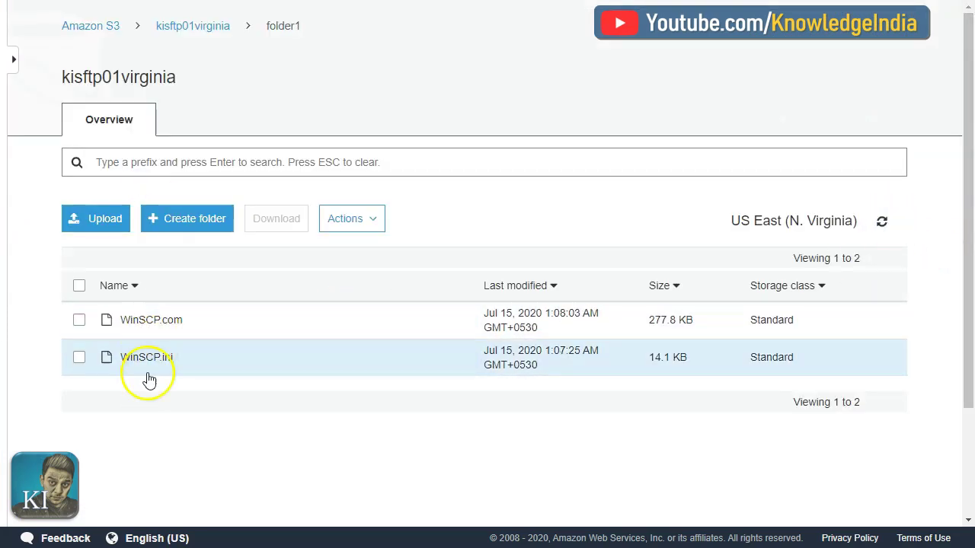
pyautogui.click(79, 357)
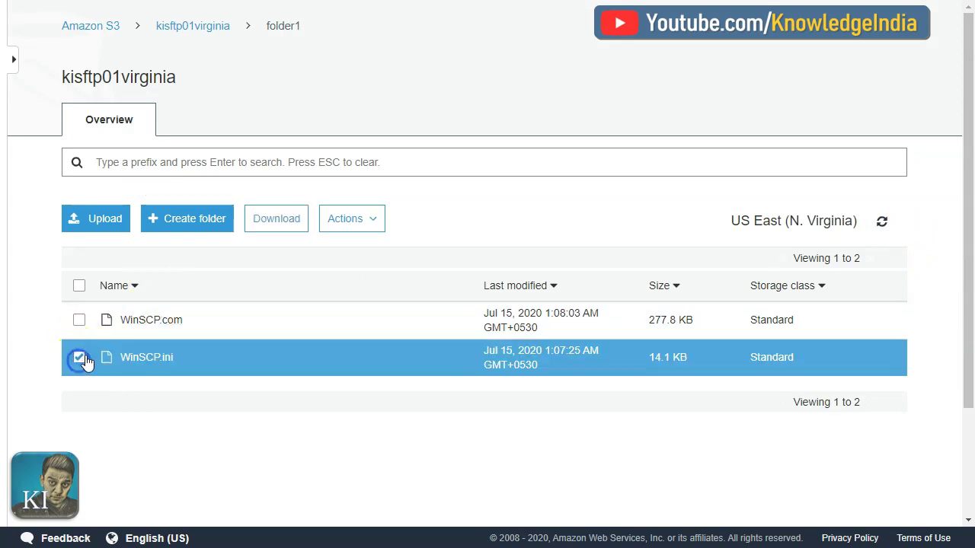
pyautogui.click(344, 220)
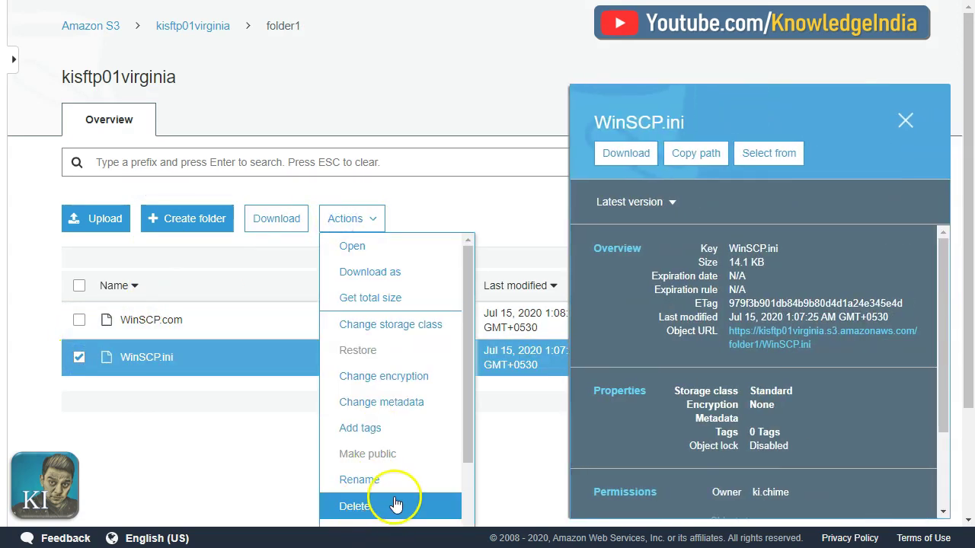
pyautogui.click(355, 504)
pyautogui.click(705, 487)
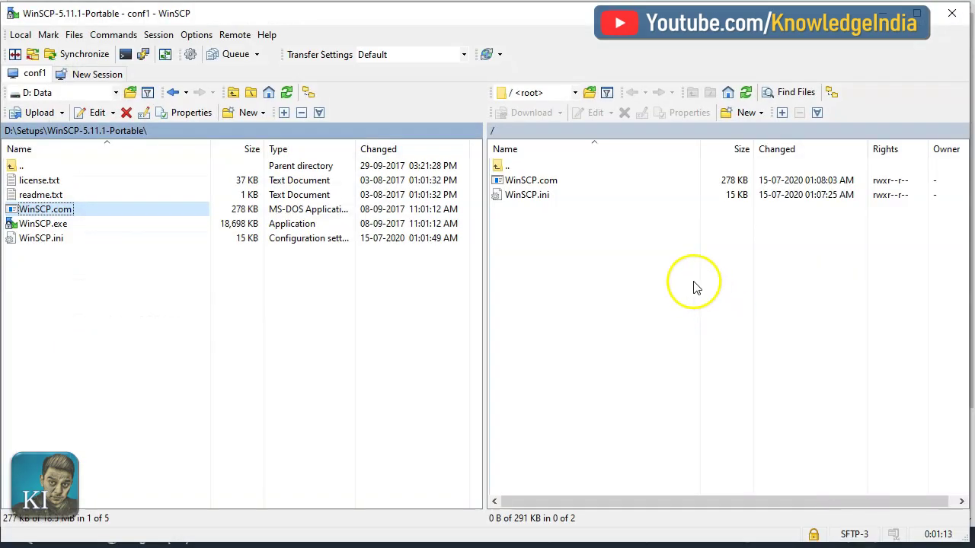
# Step: Refresh the remote listing in WinSCP and try to go up to the parent directory of the remote root
pyautogui.rightClick(682, 272)
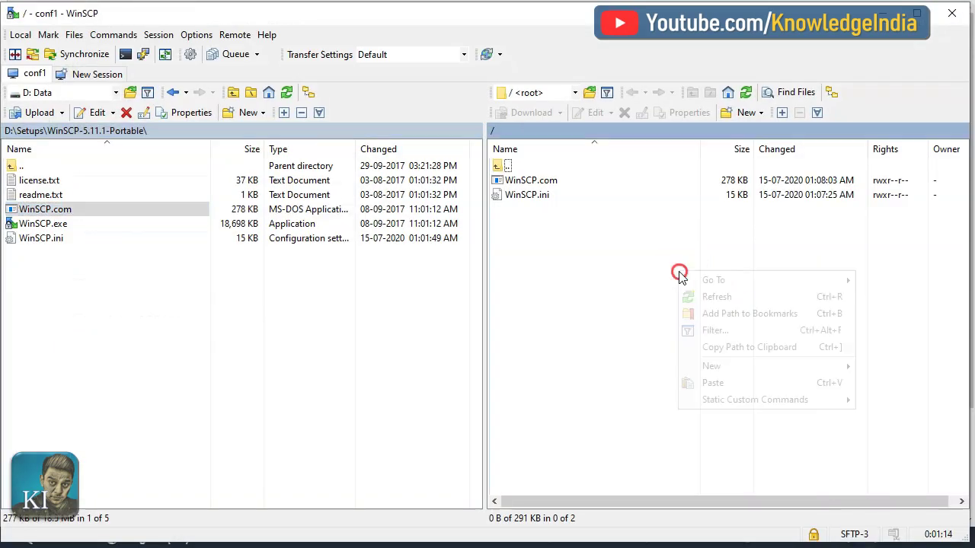
pyautogui.click(716, 298)
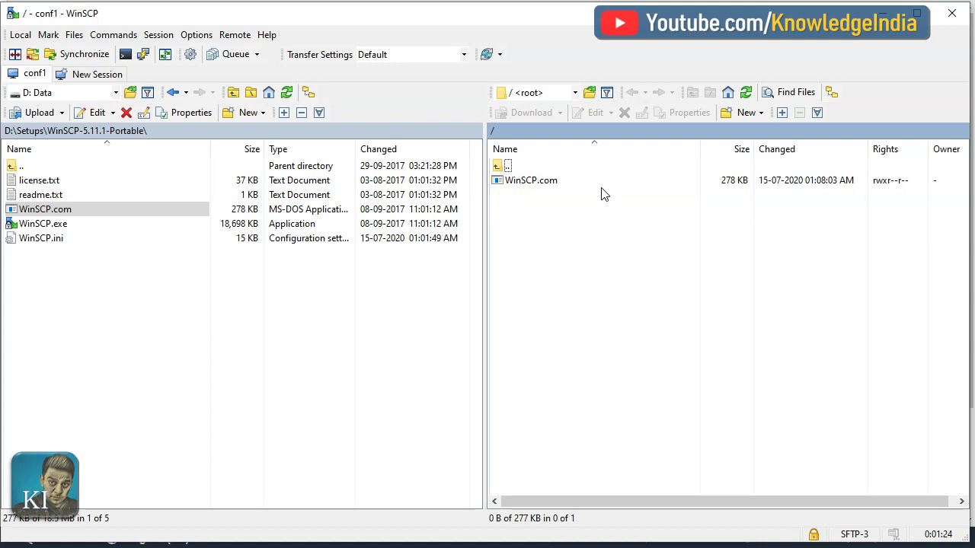
pyautogui.click(496, 167)
pyautogui.doubleClick(495, 167)
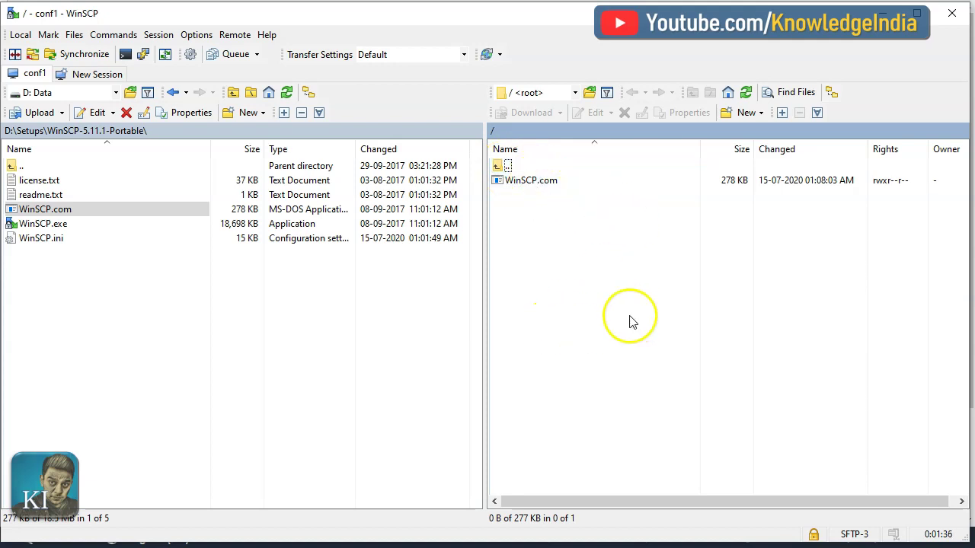
pyautogui.doubleClick(501, 167)
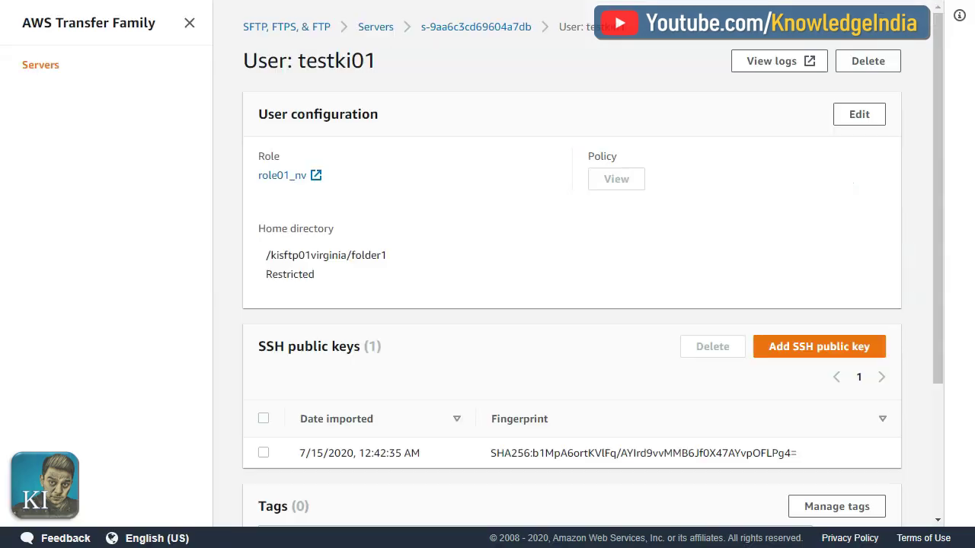
# Step: Turn off the Restricted option for testki01's home directory in the AWS Transfer Family user configuration and save it
pyautogui.scroll(-2, 366, 179)
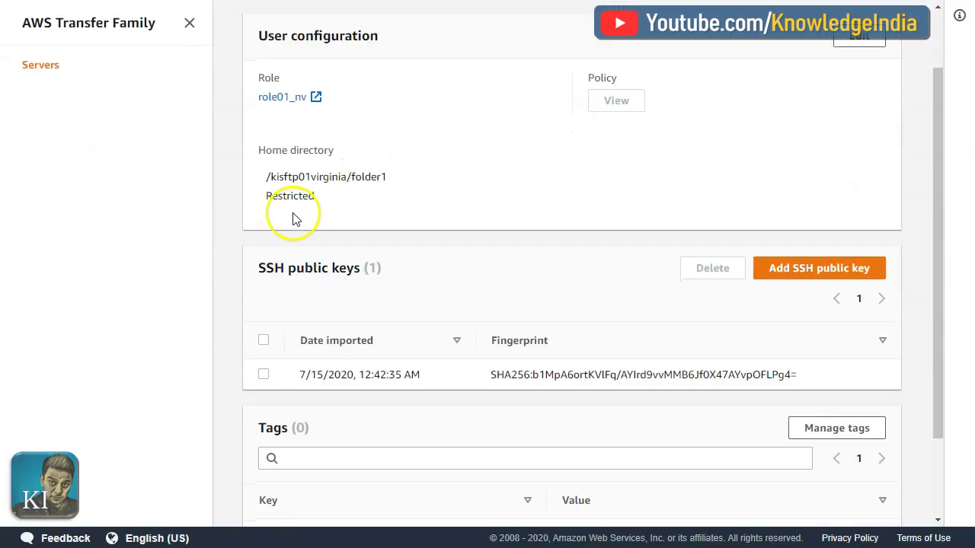
pyautogui.click(190, 23)
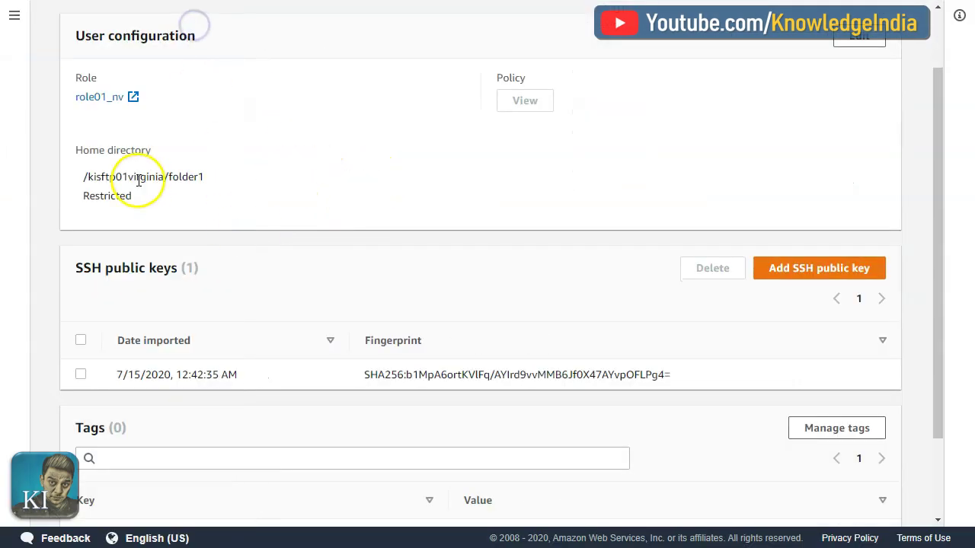
pyautogui.click(837, 44)
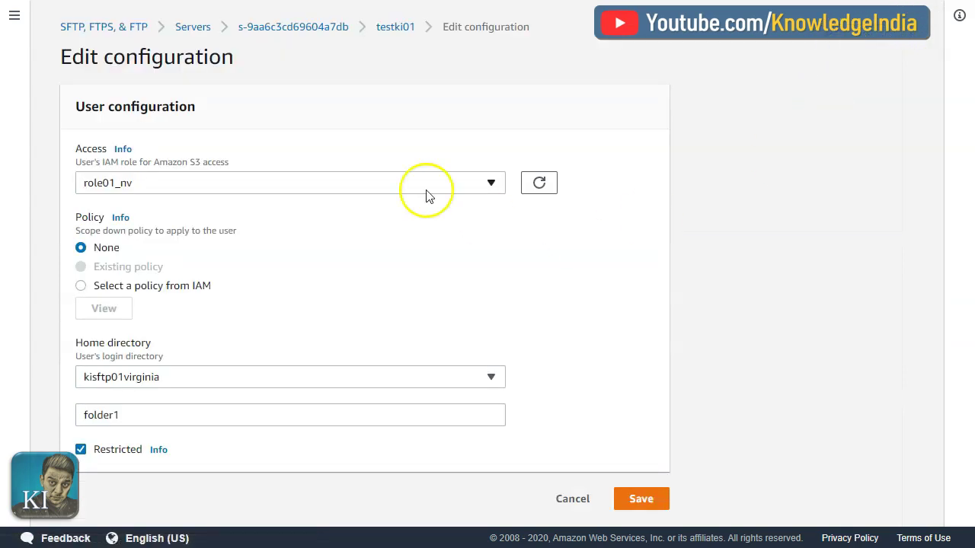
pyautogui.click(81, 450)
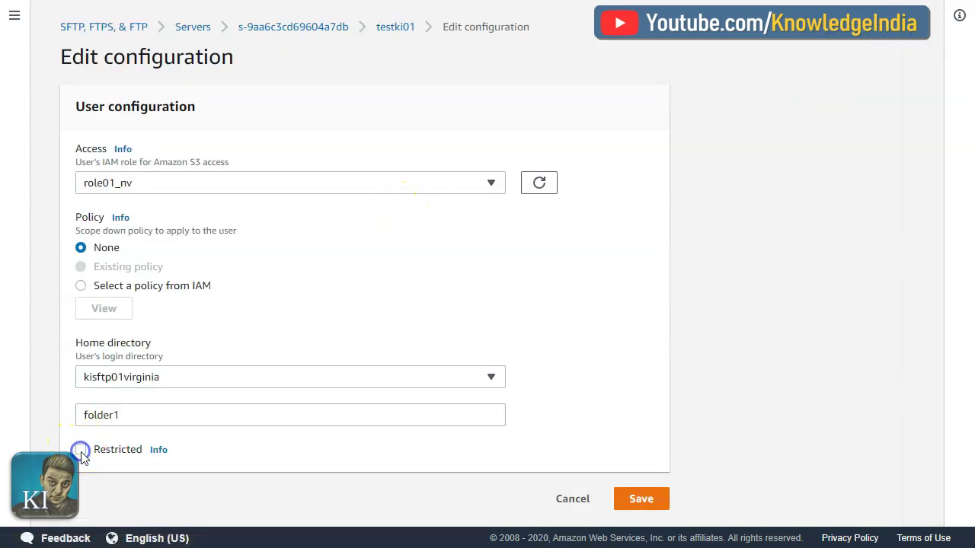
pyautogui.click(641, 499)
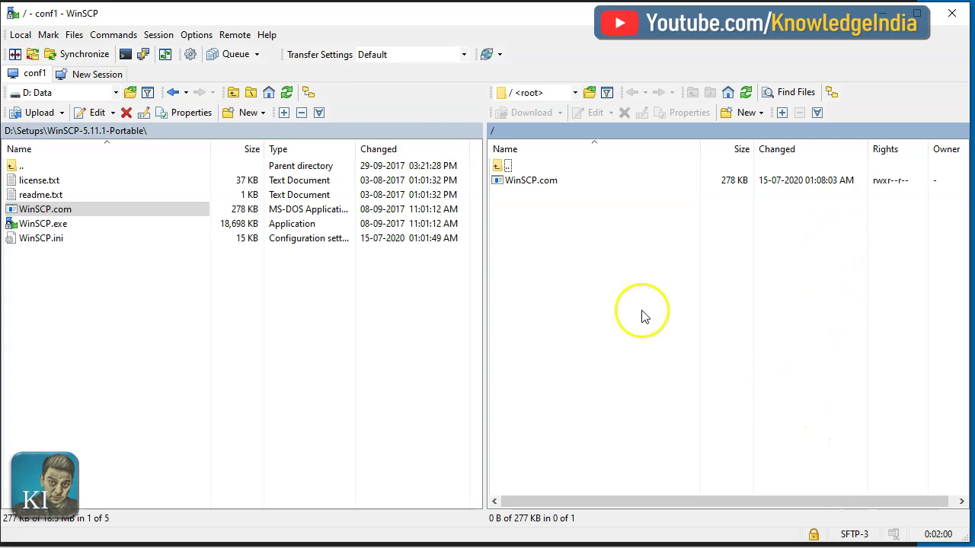
# Step: Try the remote parent directory again in WinSCP and duplicate the conf1 session to reconnect
pyautogui.doubleClick(499, 167)
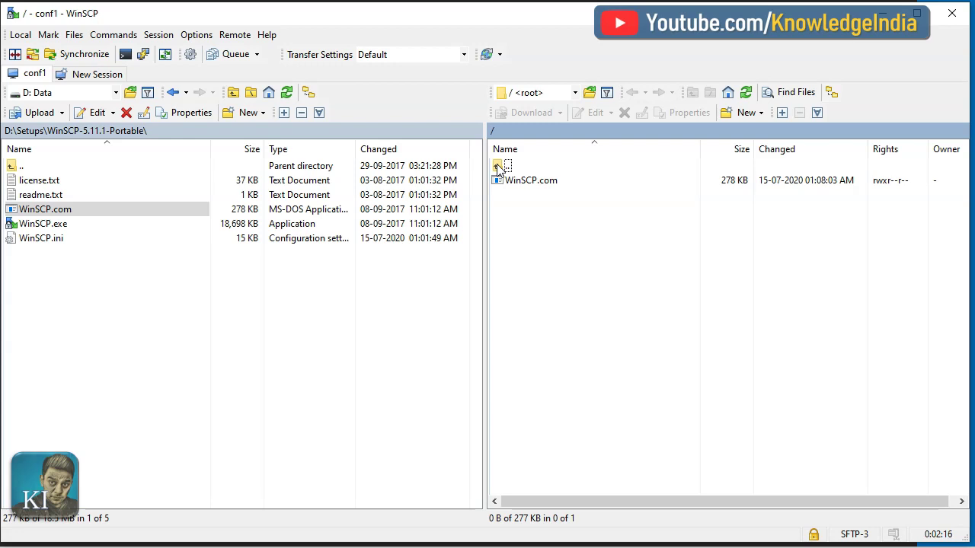
pyautogui.rightClick(34, 73)
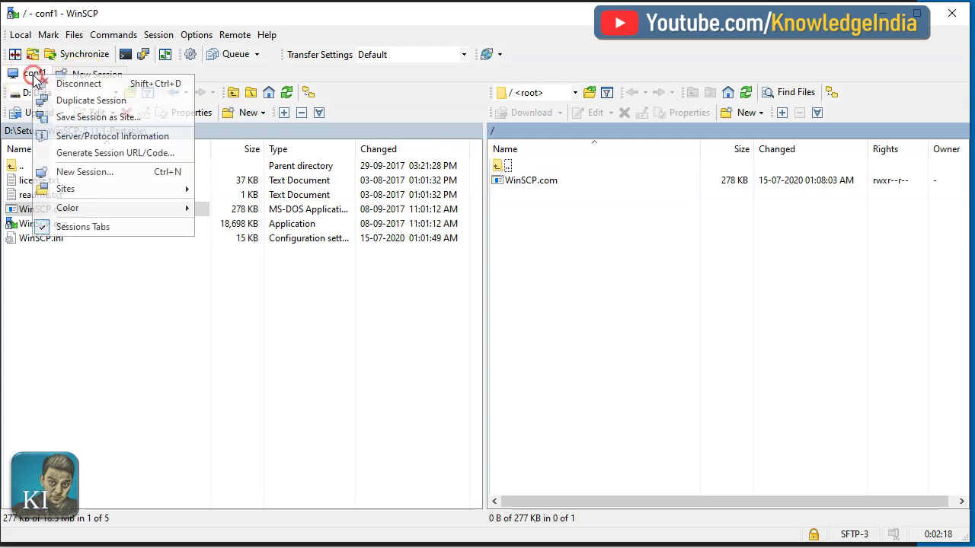
pyautogui.click(58, 100)
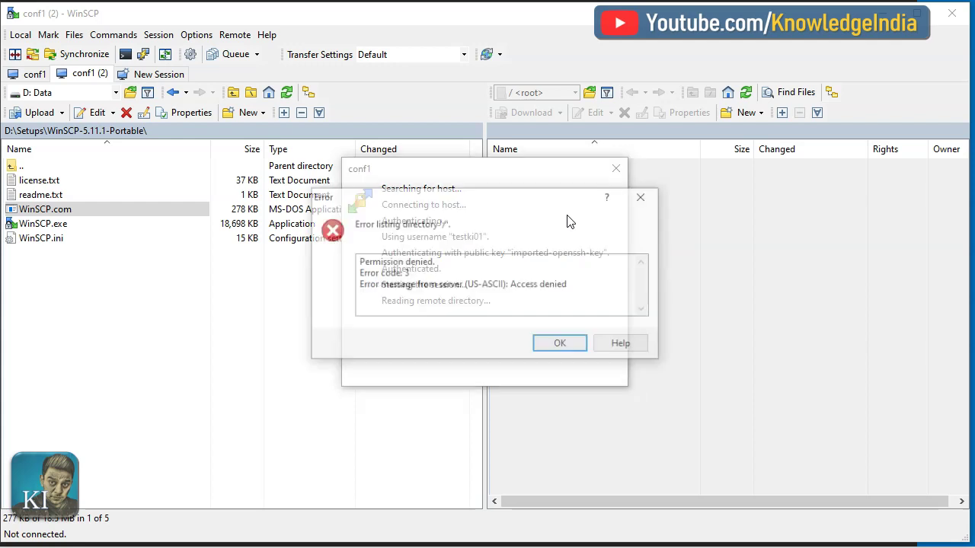
pyautogui.click(245, 451)
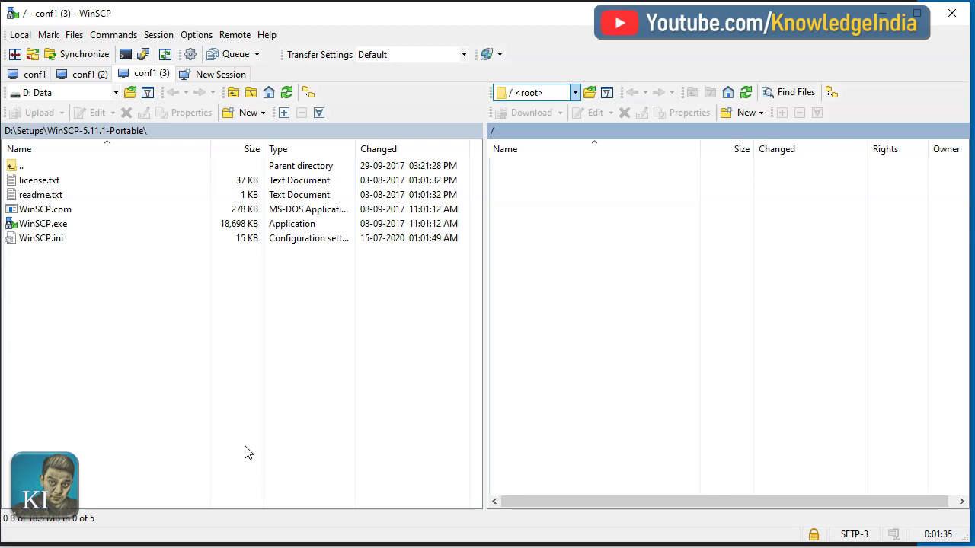
# Step: Switch to the IAM console and attach the AmazonS3ReadOnlyAccess policy to role01_nv
pyautogui.click(244, 455)
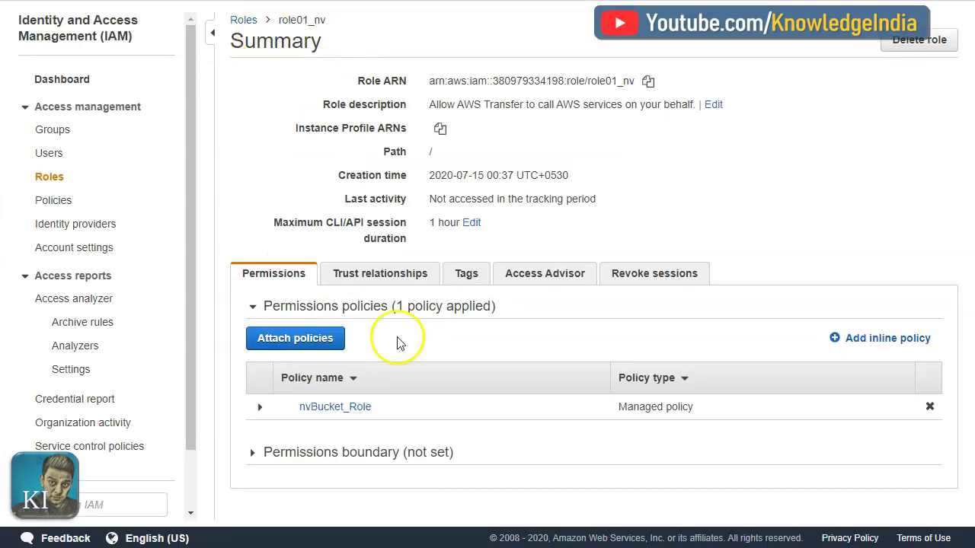
pyautogui.click(305, 343)
pyautogui.click(289, 131)
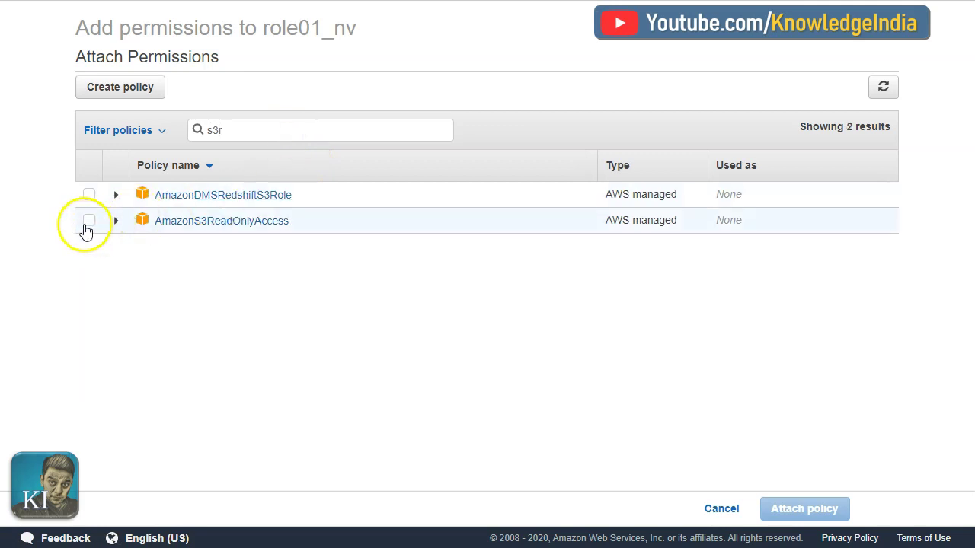
pyautogui.click(88, 222)
pyautogui.click(810, 509)
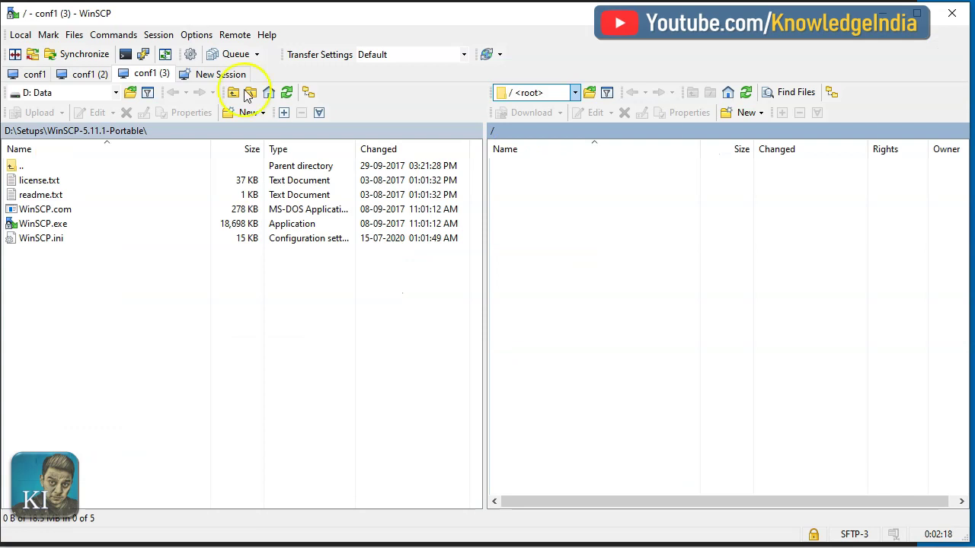
# Step: Duplicate the conf1 (3) session in WinSCP to reconnect and open the remote kisftp01virginia folder
pyautogui.rightClick(145, 73)
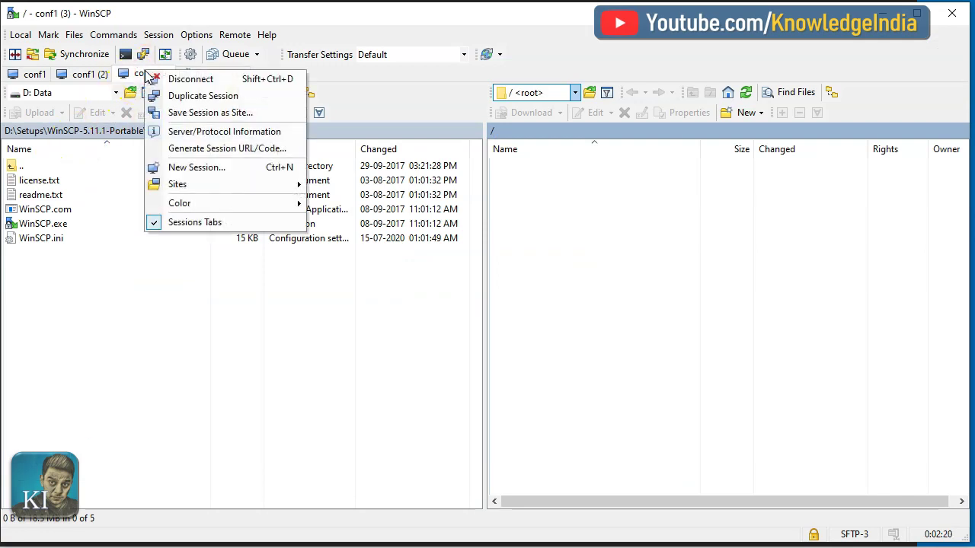
pyautogui.click(174, 95)
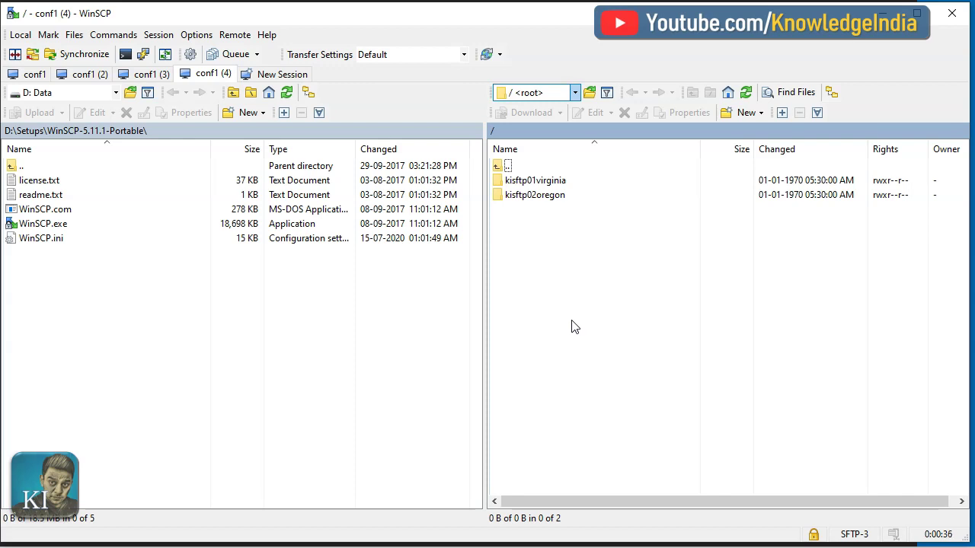
pyautogui.click(537, 182)
pyautogui.doubleClick(536, 182)
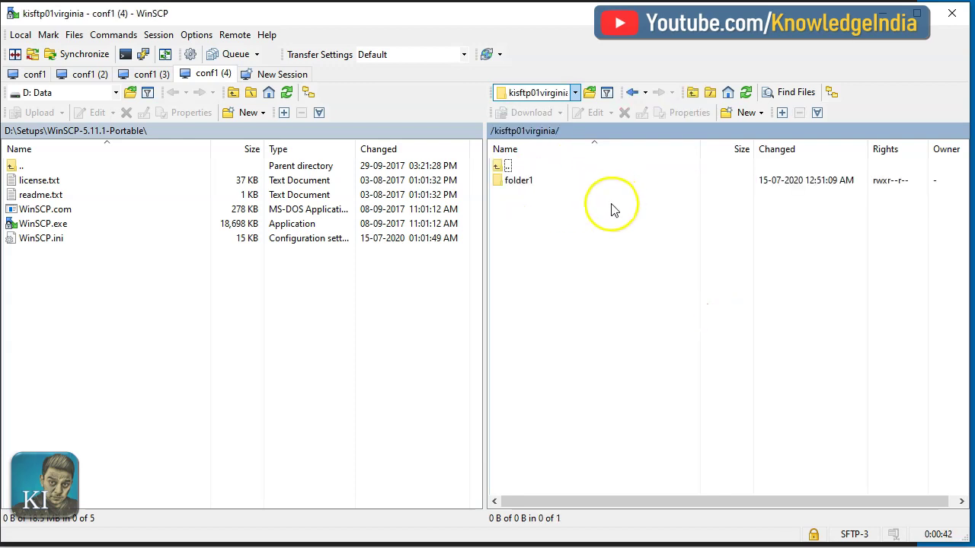
# Step: Upload the local WinSCP.ini file to the remote /kisftp01virginia/ directory
pyautogui.rightClick(56, 241)
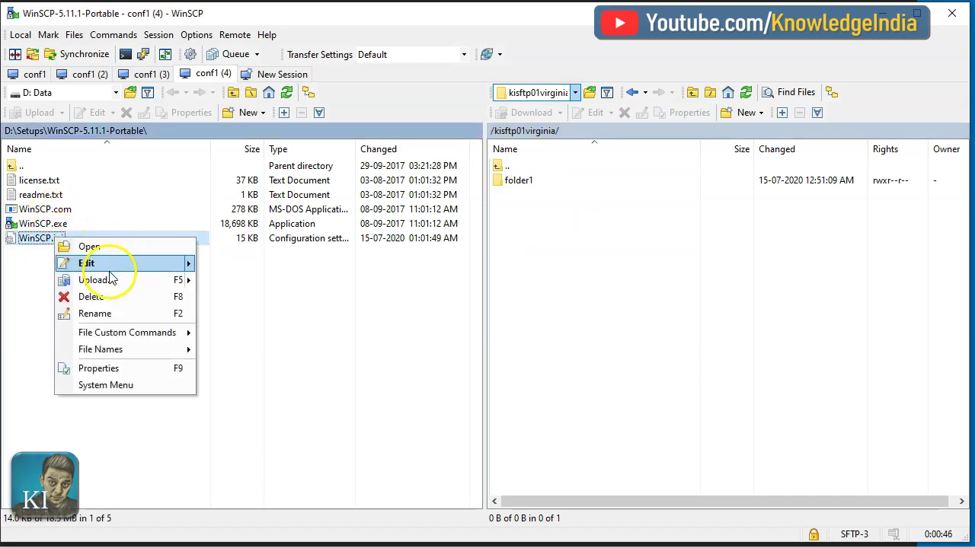
pyautogui.click(110, 282)
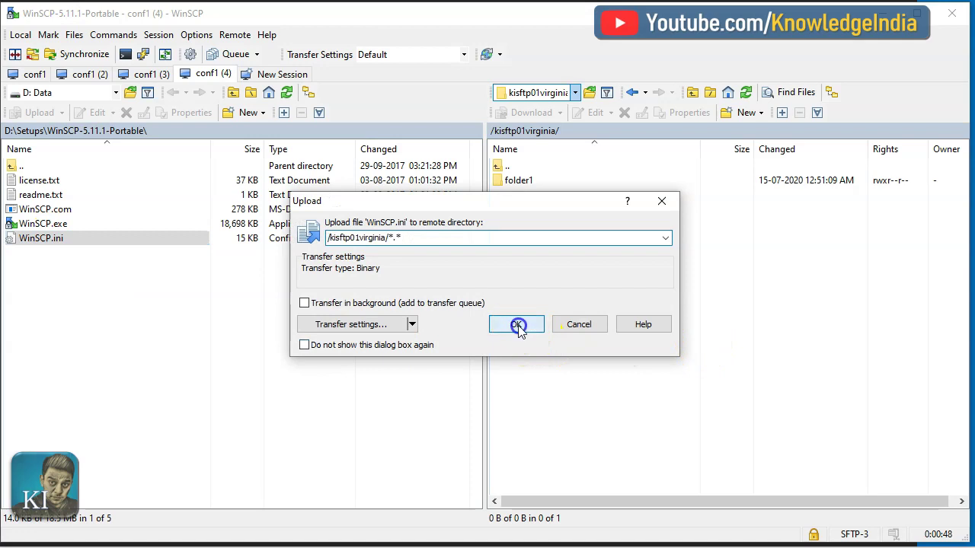
pyautogui.click(516, 325)
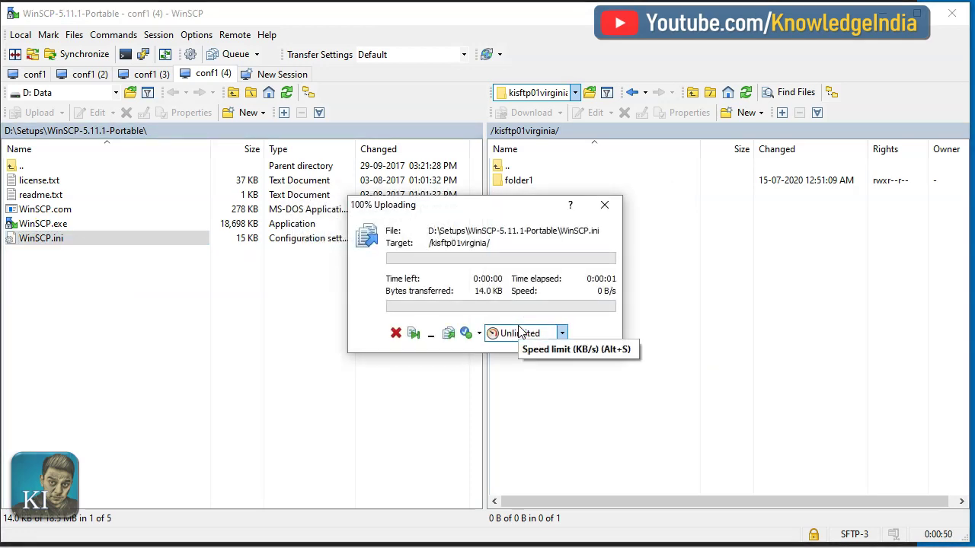
pyautogui.click(512, 379)
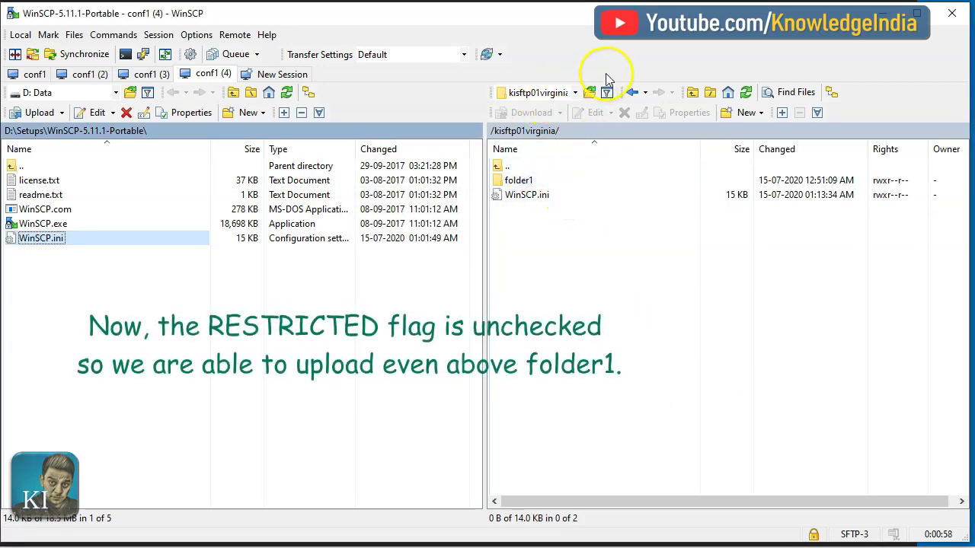
# Step: Return to the remote root, open kisftp02oregon, and try to upload WinSCP.ini into it
pyautogui.doubleClick(496, 166)
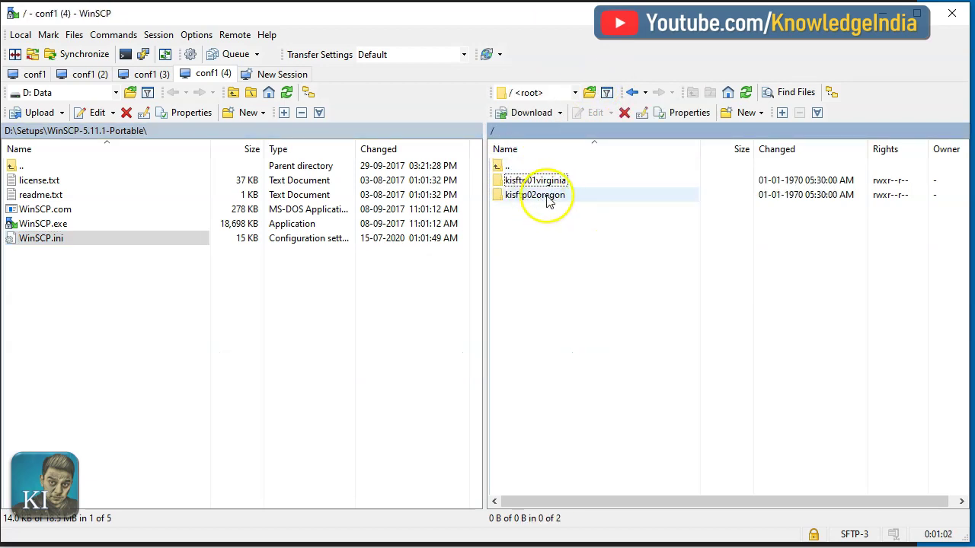
pyautogui.doubleClick(555, 197)
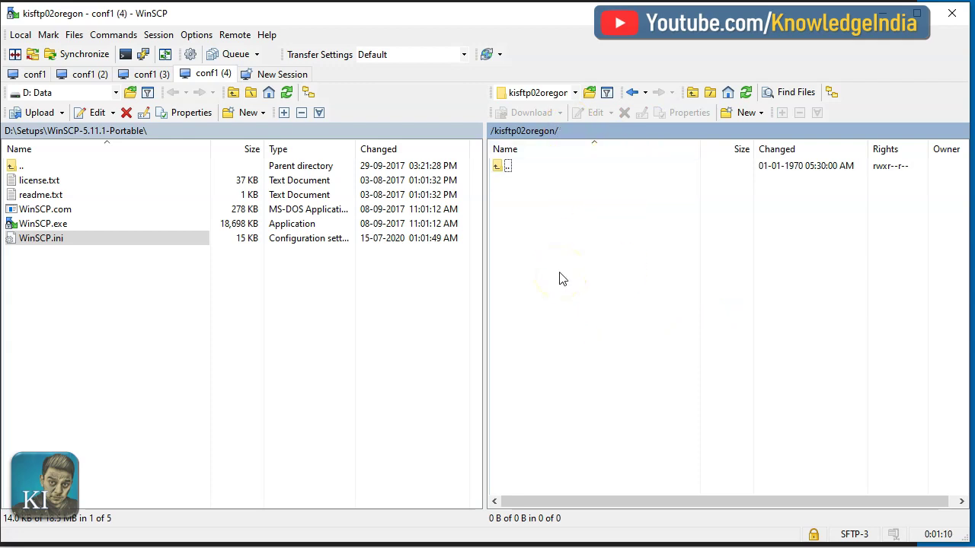
pyautogui.rightClick(54, 238)
pyautogui.click(96, 278)
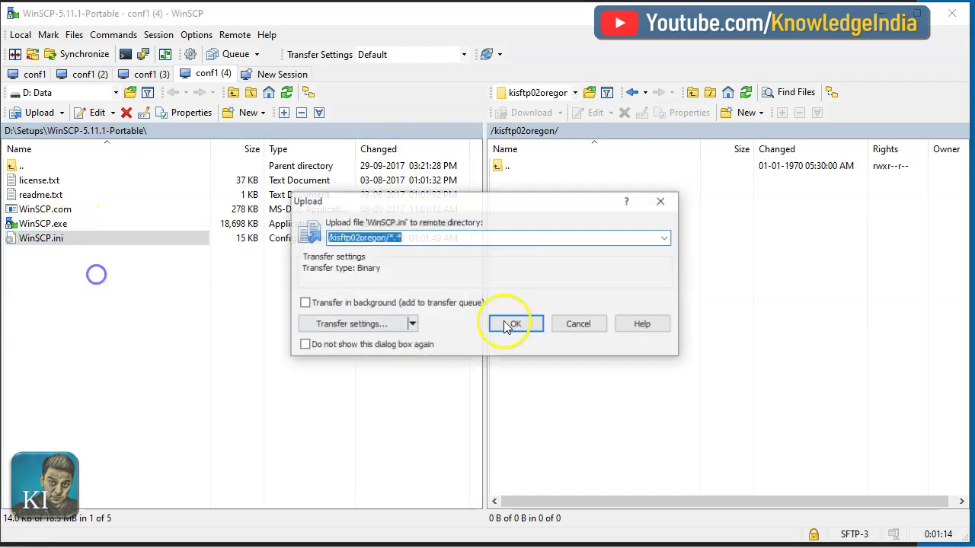
pyautogui.click(516, 324)
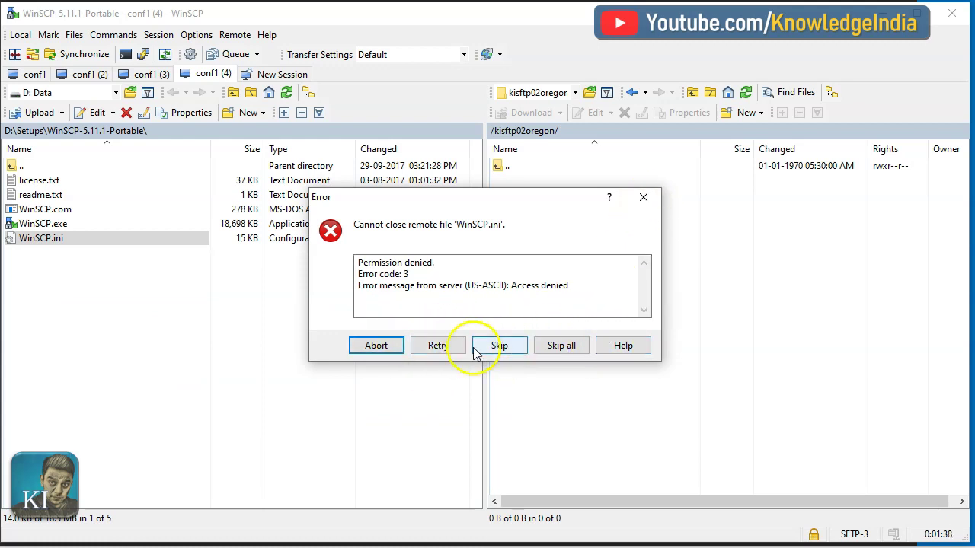
pyautogui.click(383, 345)
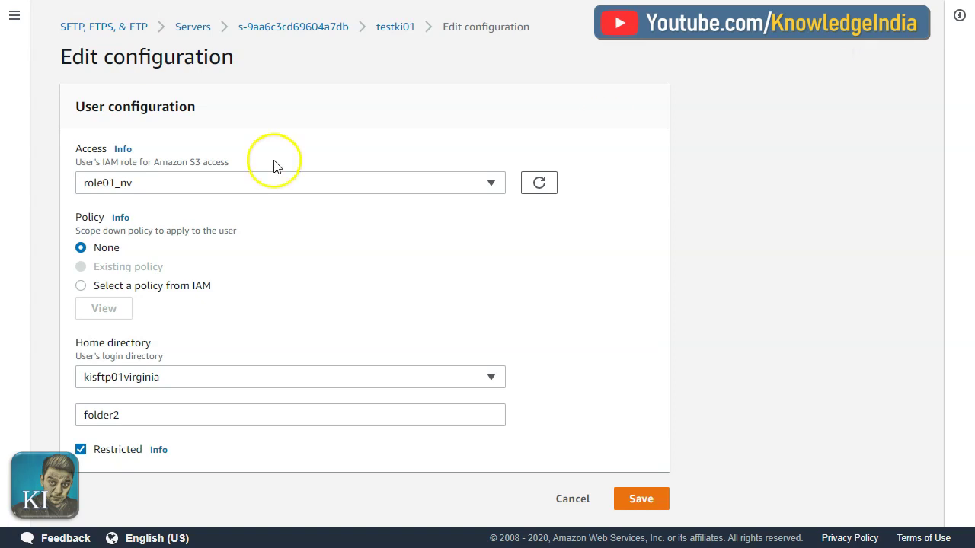
# Step: In the AWS Transfer Family console, set testki01's home directory bucket to kisftp02oregon and save the user configuration
pyautogui.click(301, 377)
pyautogui.click(274, 449)
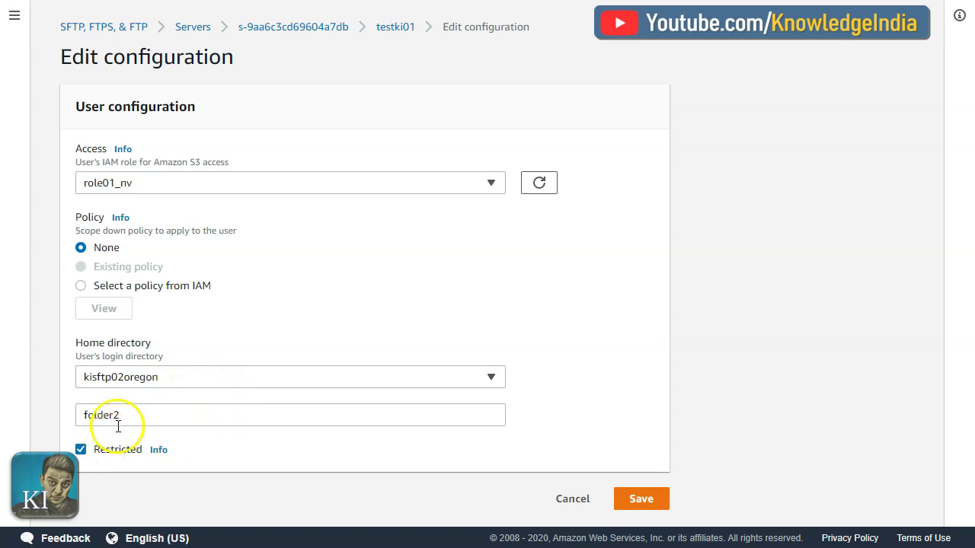
pyautogui.click(642, 502)
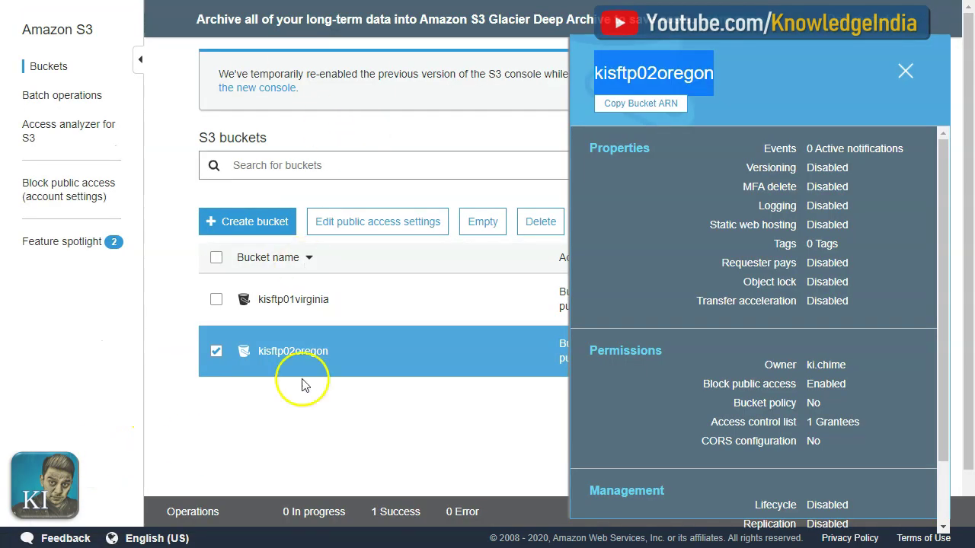
# Step: Switch to the S3 console, open the kisftp02oregon bucket, and refresh its object listing
pyautogui.click(333, 420)
pyautogui.click(301, 352)
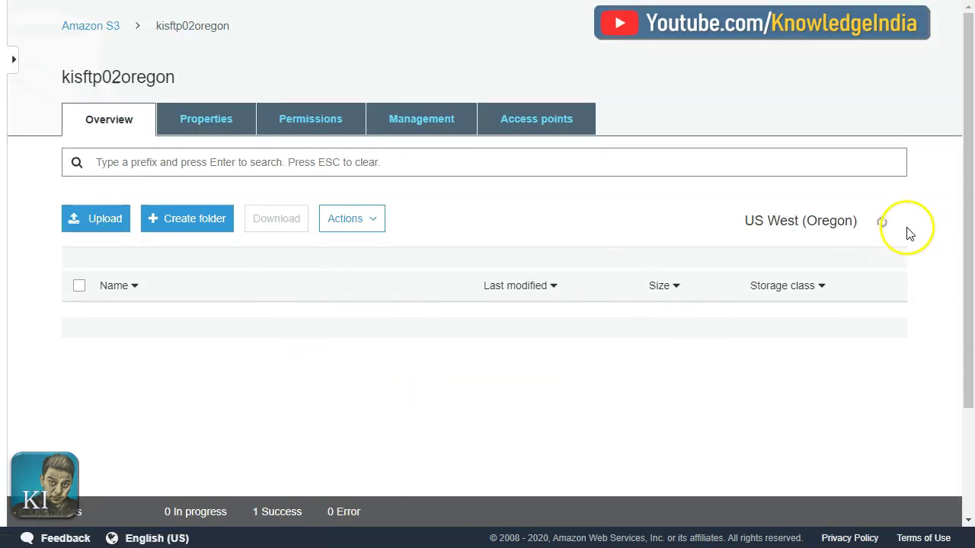
pyautogui.click(881, 221)
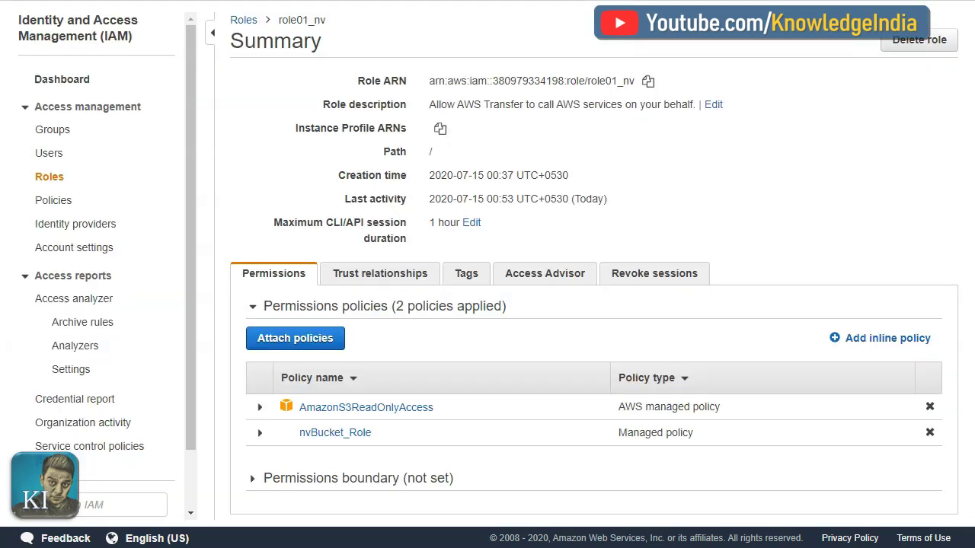
# Step: Switch to role01_nv in IAM and examine the JSON of its nvBucket_Role policy
pyautogui.click(260, 432)
pyautogui.scroll(-4, 519, 348)
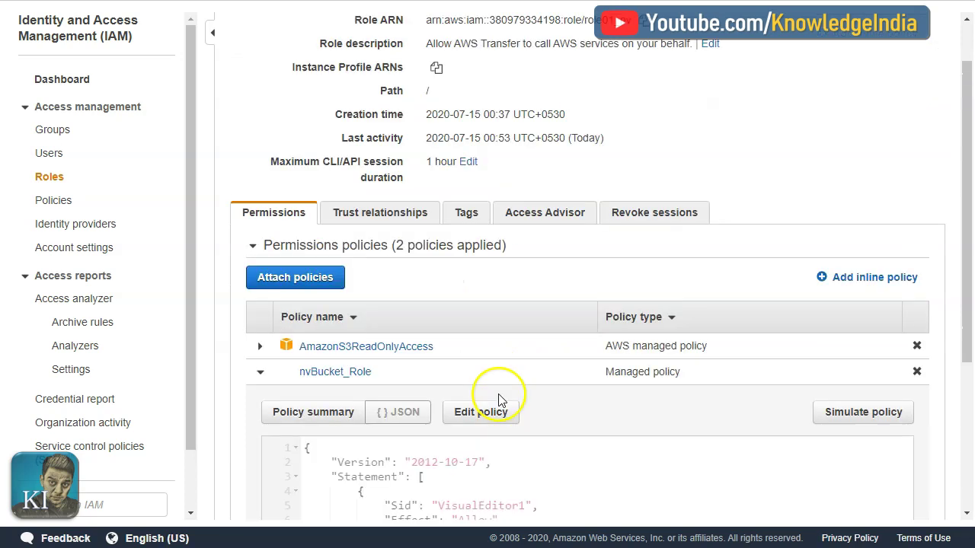
pyautogui.scroll(-3, 424, 406)
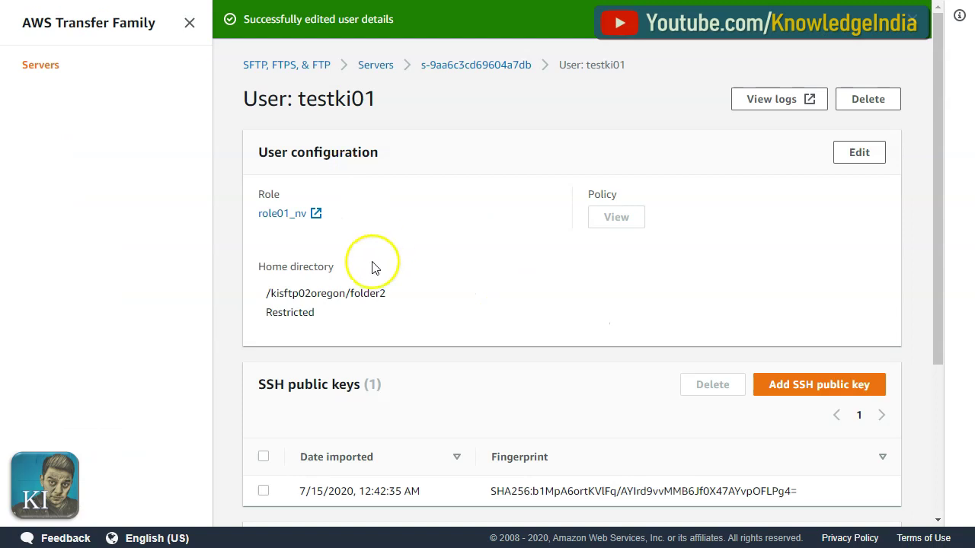
# Step: Check testki01's home directory path in AWS Transfer Family, and try to log in through a new conf1 session in WinSCP
pyautogui.click(308, 299)
pyautogui.moveTo(307, 299); pyautogui.dragTo(358, 294)
pyautogui.hotkey('alt', 'Tab')
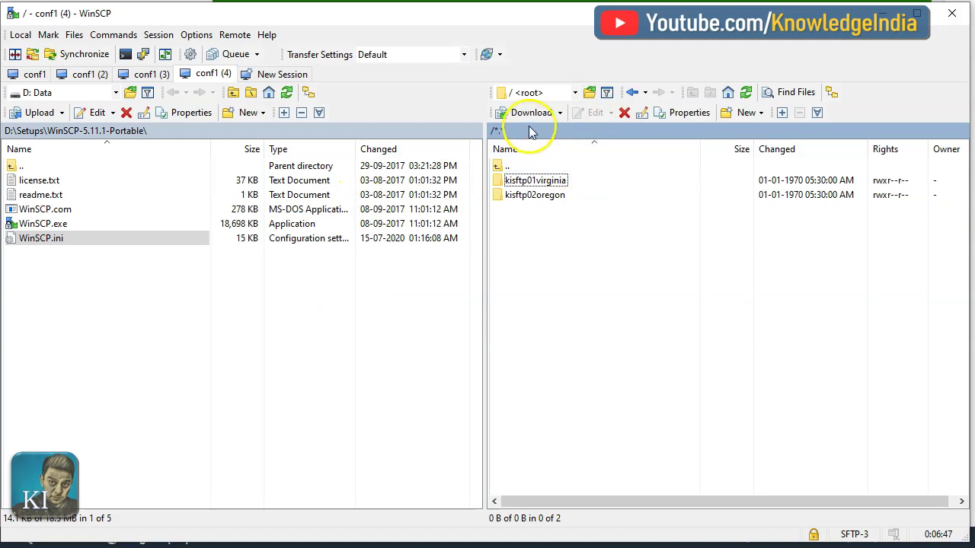
pyautogui.click(283, 74)
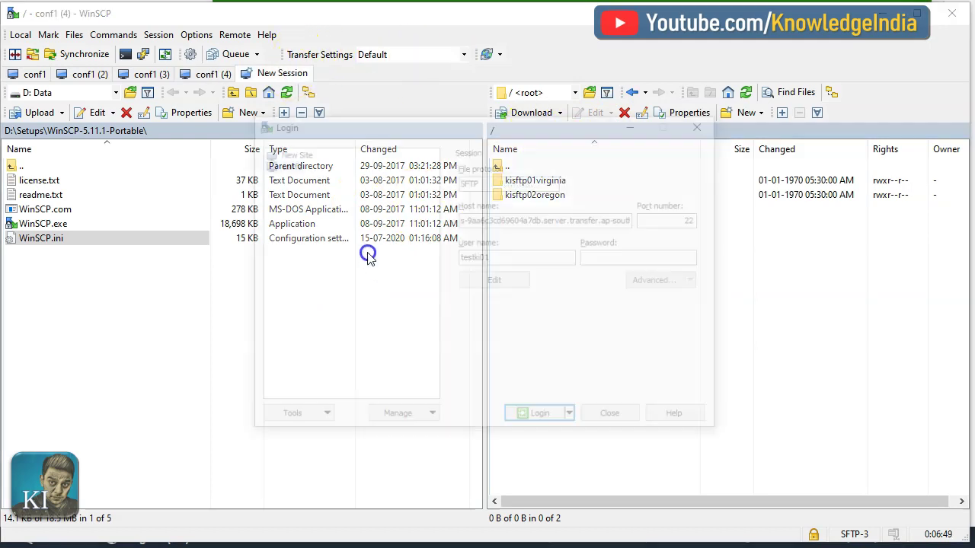
pyautogui.click(541, 418)
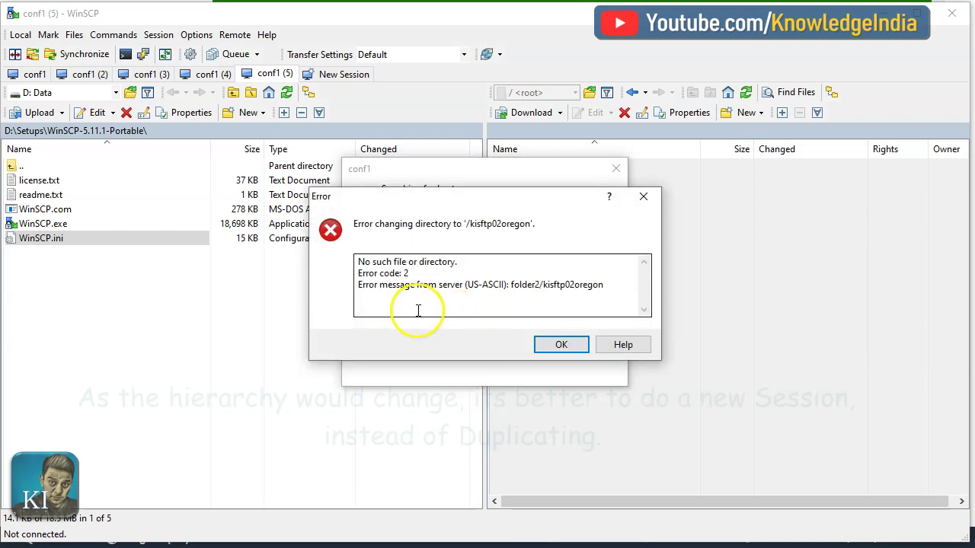
pyautogui.moveTo(511, 285); pyautogui.dragTo(542, 284)
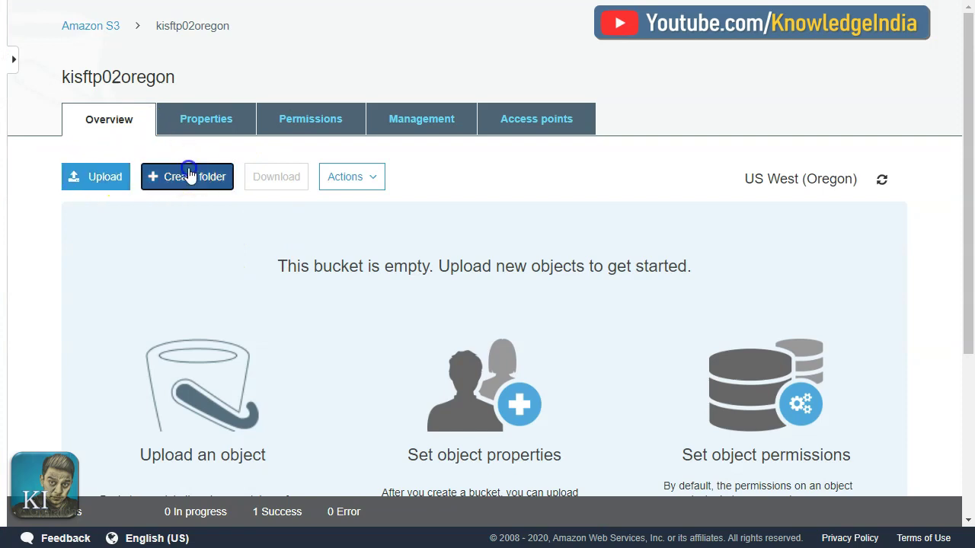
# Step: Switch to the S3 console and create a folder named folder2 in the kisftp02oregon bucket, using the bucket's encryption settings
pyautogui.click(189, 175)
pyautogui.click(220, 320)
pyautogui.write('folder2')
pyautogui.click(291, 245)
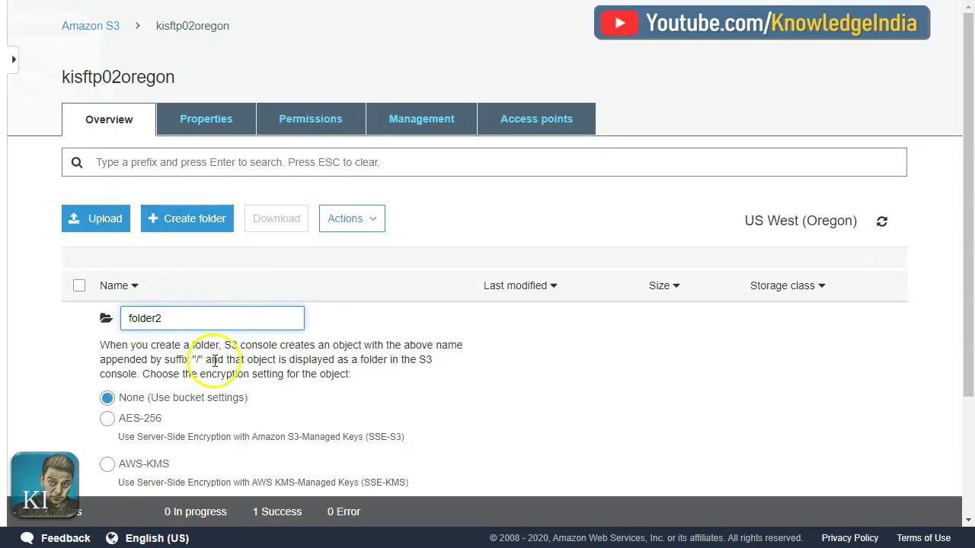
pyautogui.scroll(-2, 214, 361)
pyautogui.click(140, 353)
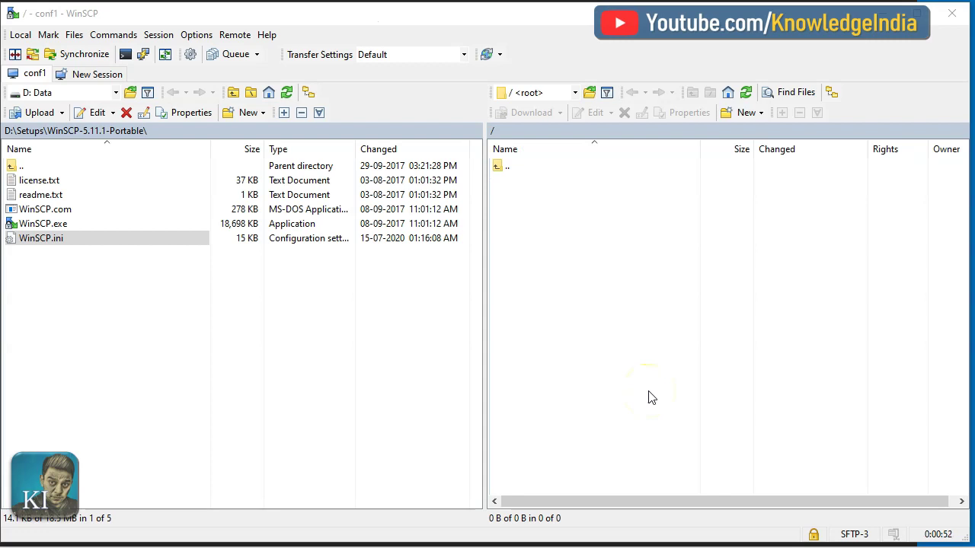
# Step: Switch to the conf1 session in WinSCP and upload WinSCP.ini to the remote root directory
pyautogui.click(45, 242)
pyautogui.rightClick(57, 243)
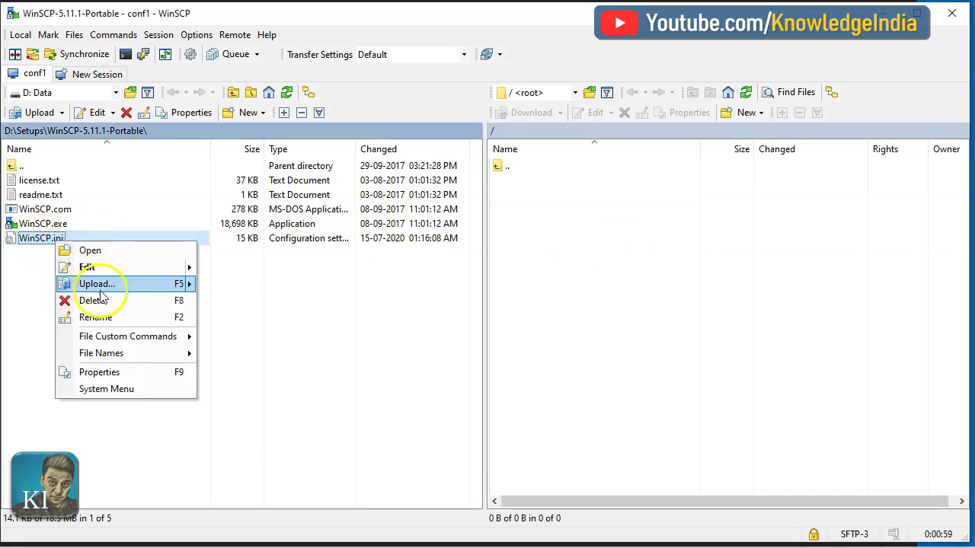
pyautogui.click(97, 285)
pyautogui.click(509, 322)
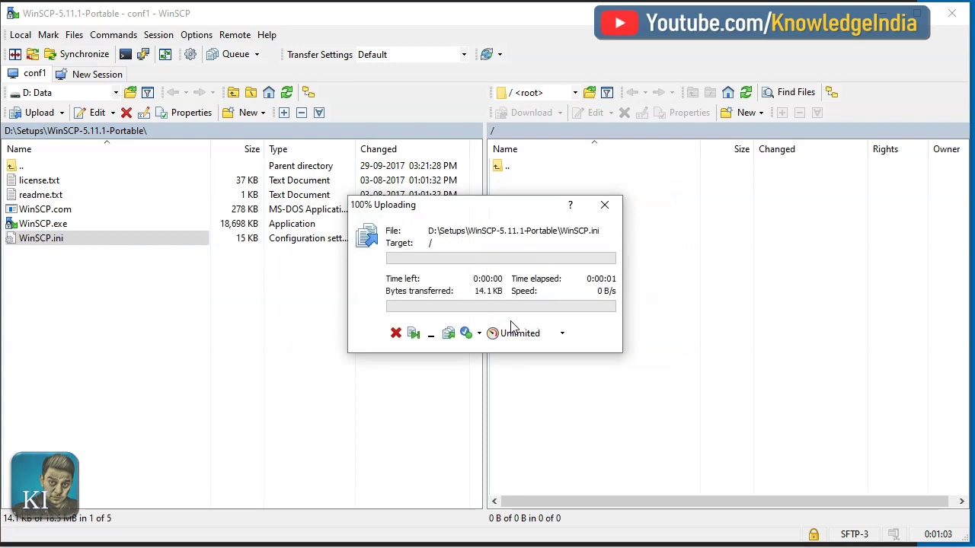
pyautogui.click(500, 379)
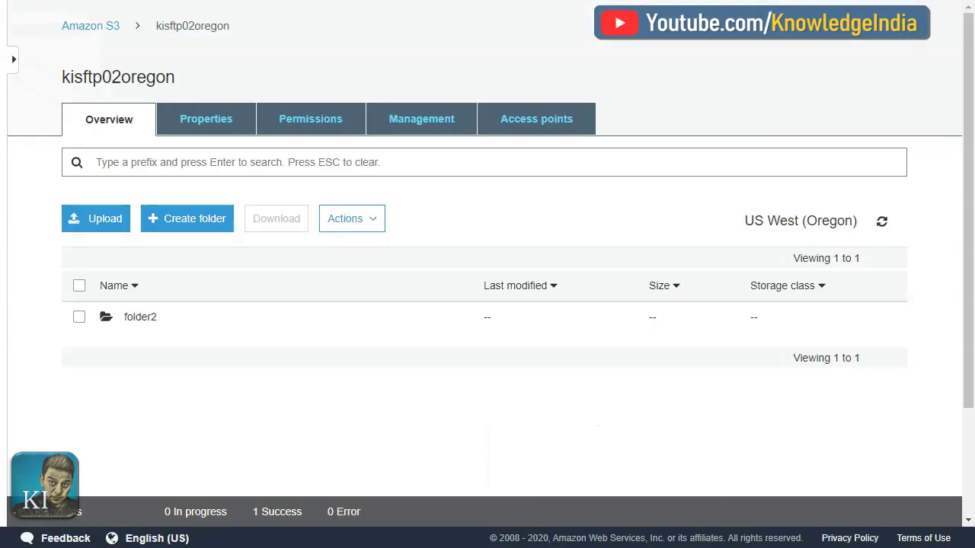
# Step: Switch to the S3 console, open and refresh folder2 in kisftp02oregon, and delete WinSCP.ini from it
pyautogui.click(145, 317)
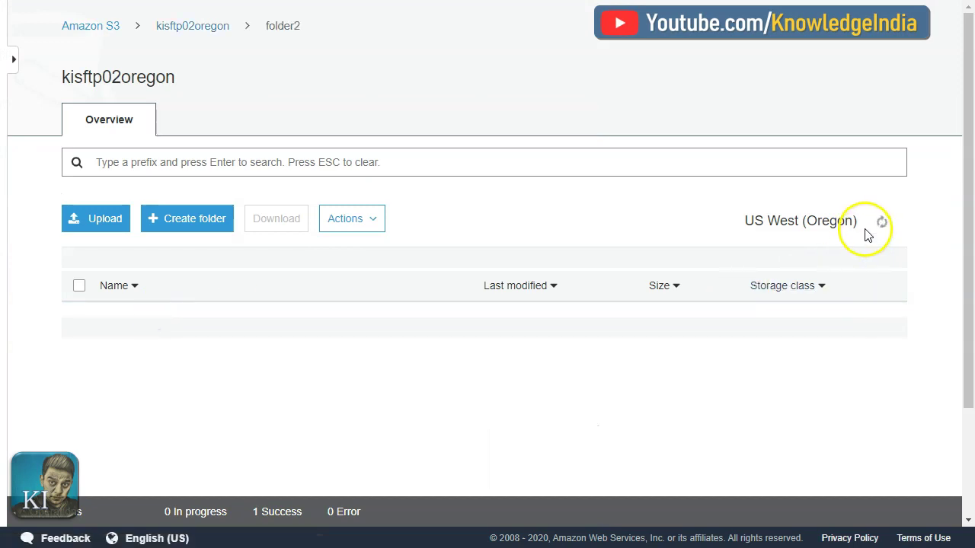
pyautogui.click(882, 223)
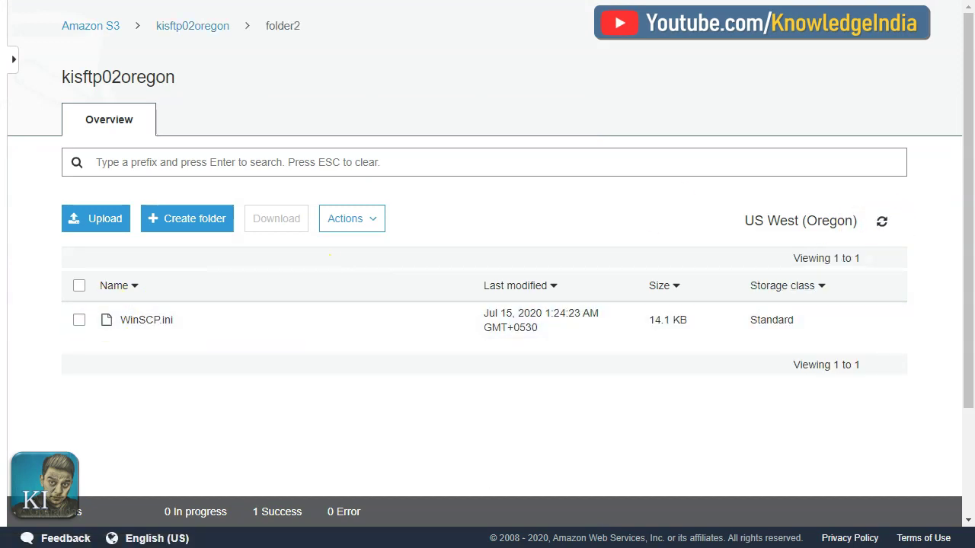
pyautogui.click(79, 320)
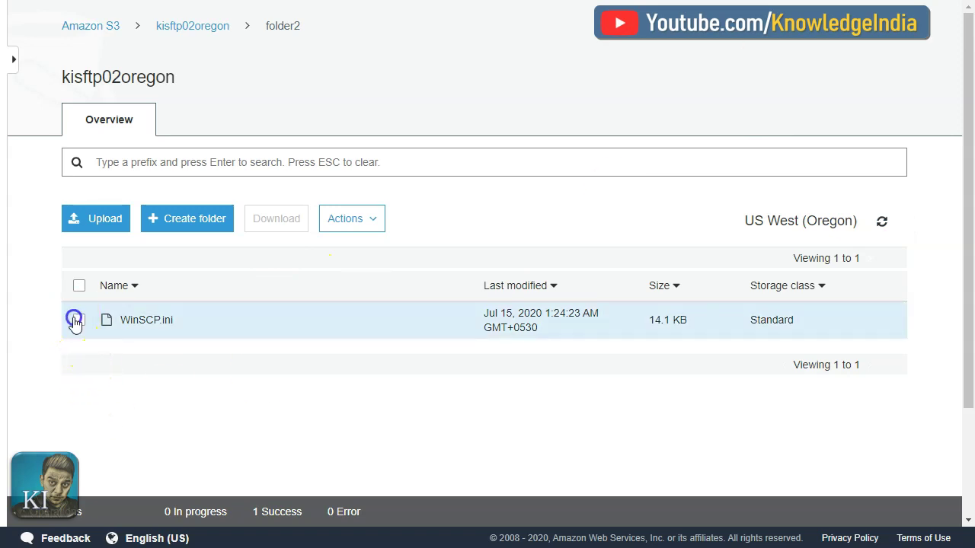
pyautogui.click(283, 224)
pyautogui.click(352, 221)
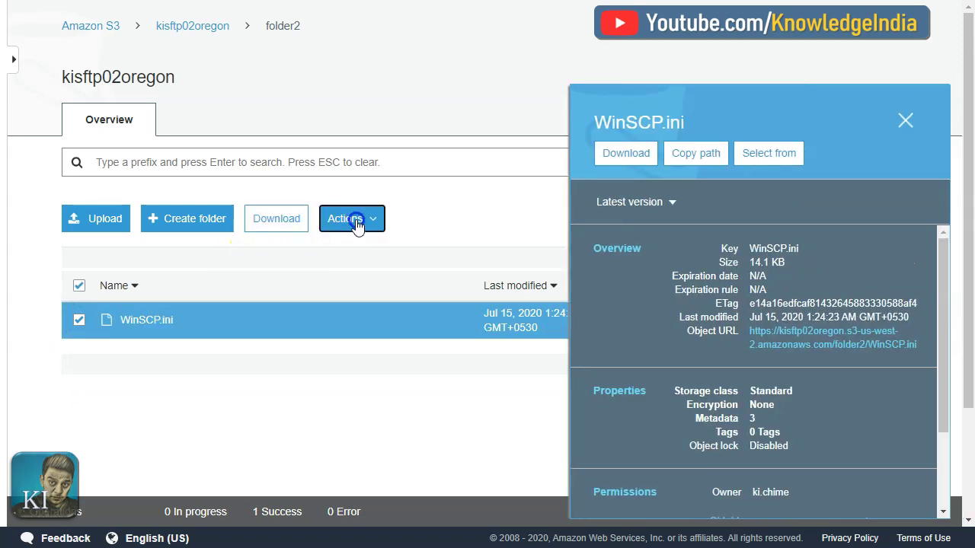
pyautogui.click(373, 506)
pyautogui.click(703, 495)
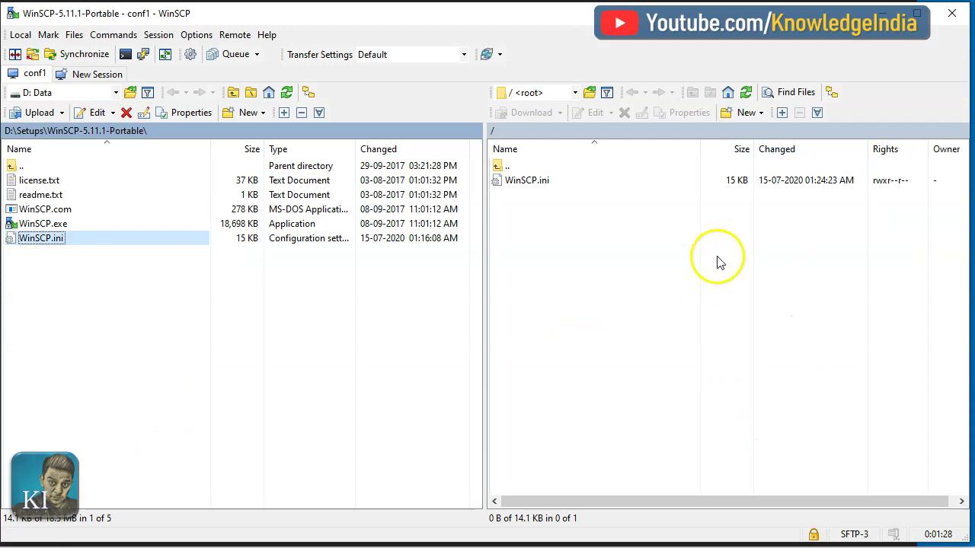
# Step: Switch to the conf1 session in WinSCP and refresh the remote root directory to check for WinSCP.ini
pyautogui.rightClick(679, 276)
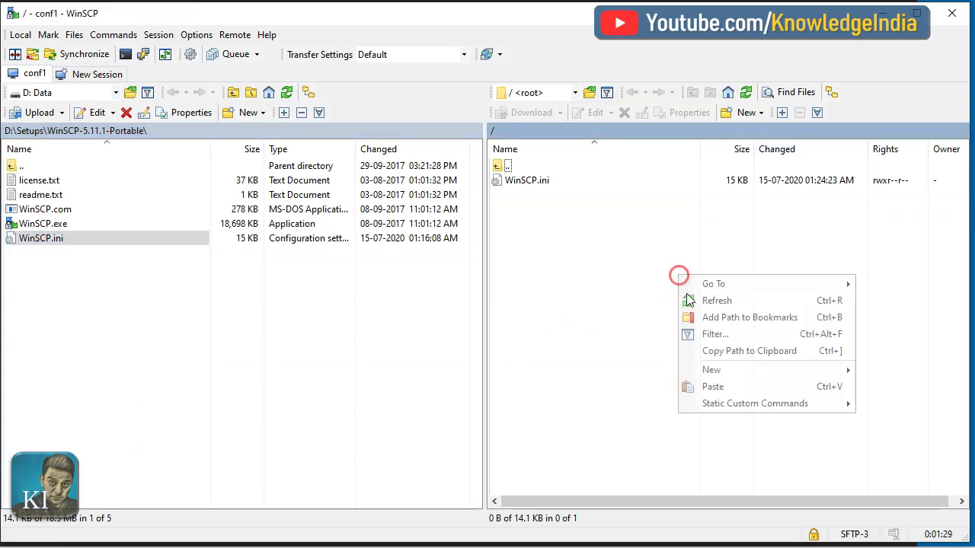
pyautogui.click(705, 302)
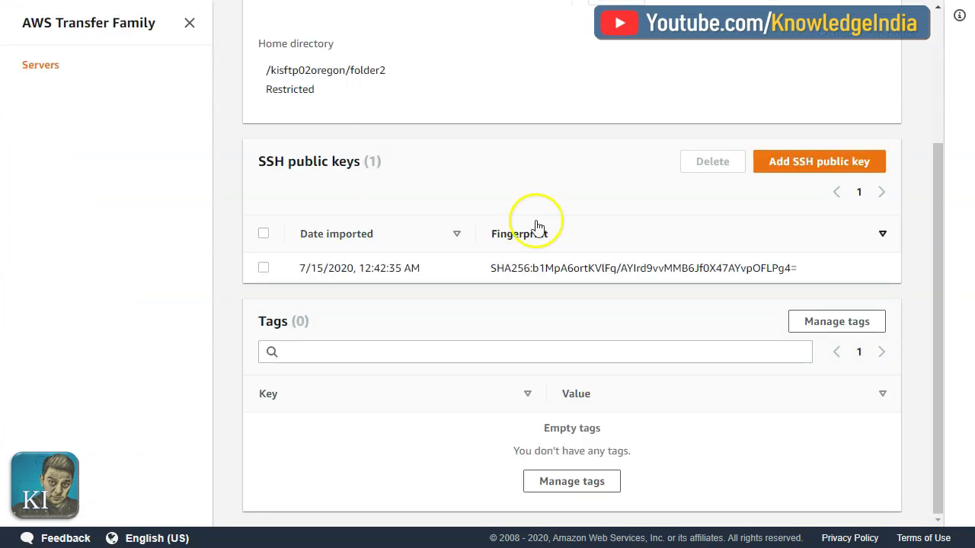
# Step: Switch to testki01's user page in AWS Transfer Family, collapse the service navigation, and review the user configuration, SSH public keys and tags
pyautogui.scroll(3, 472, 238)
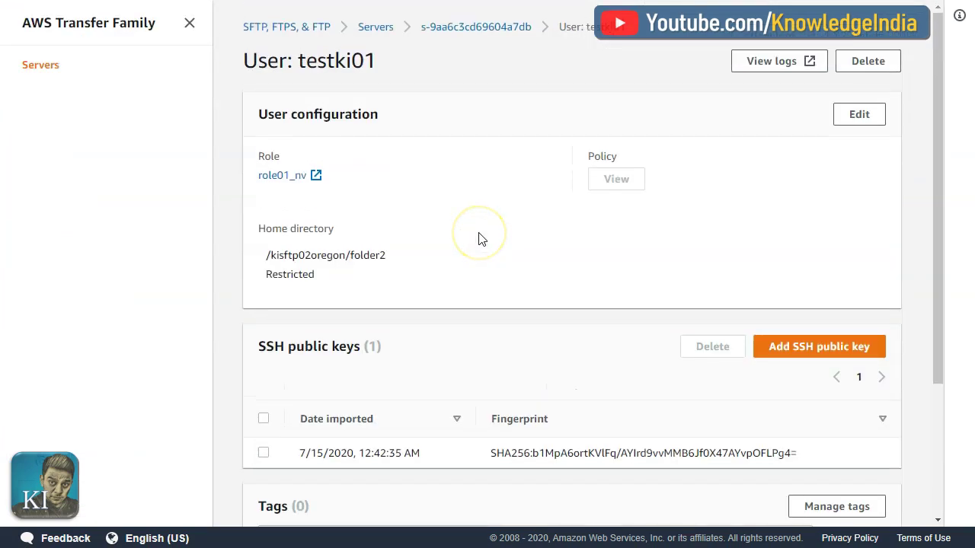
pyautogui.click(189, 23)
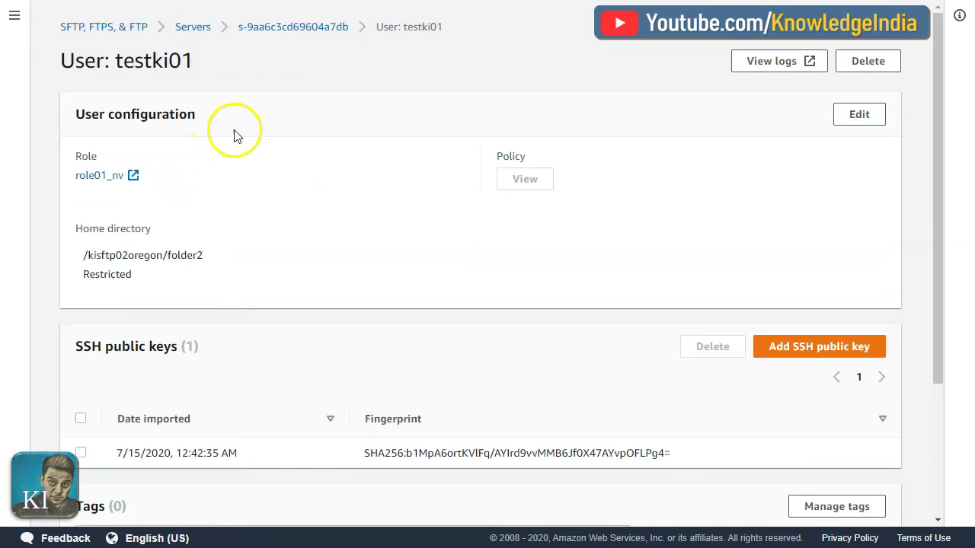
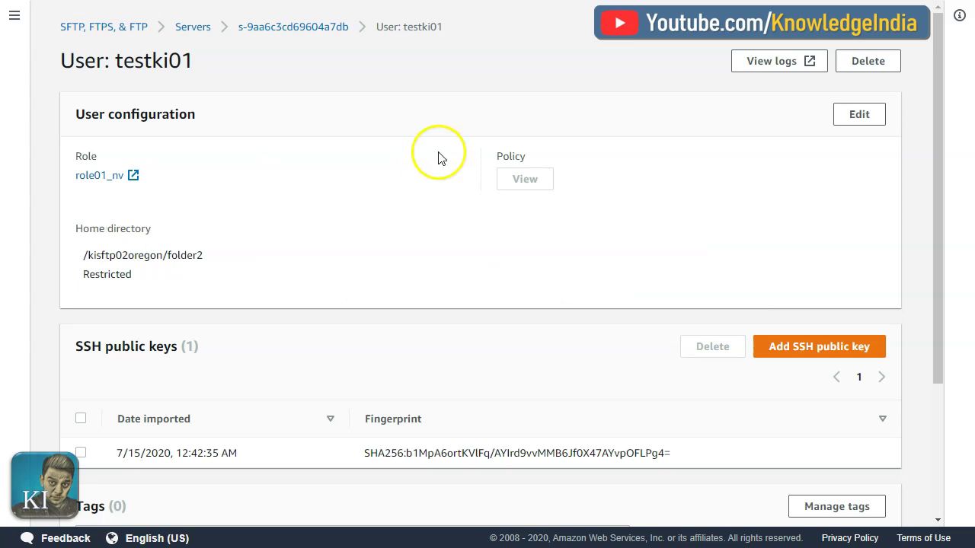
pyautogui.scroll(-3, 328, 213)
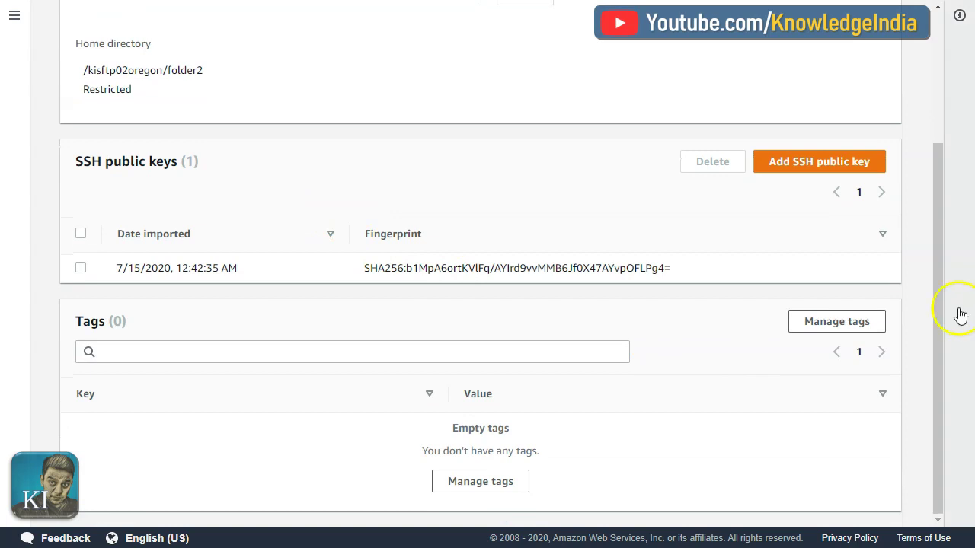
pyautogui.scroll(3, 930, 307)
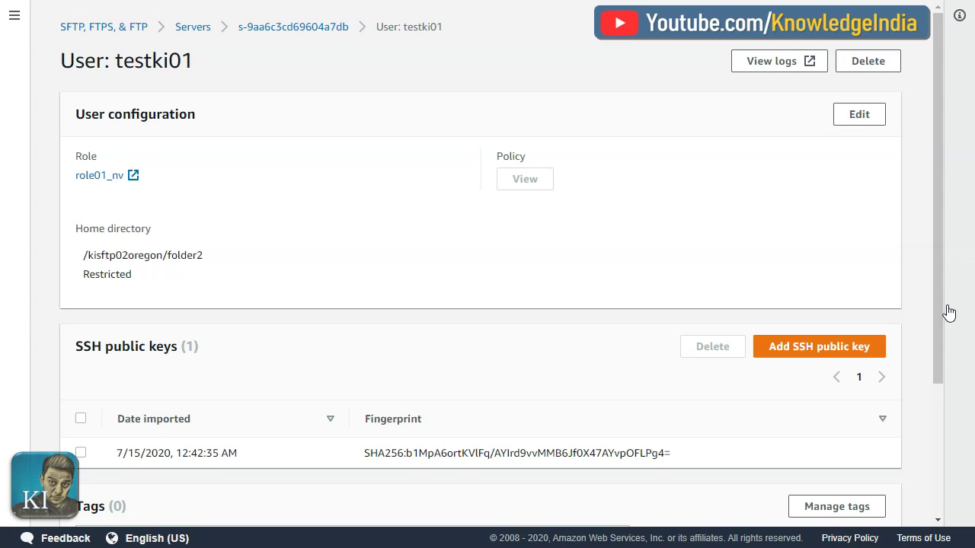
pyautogui.click(787, 341)
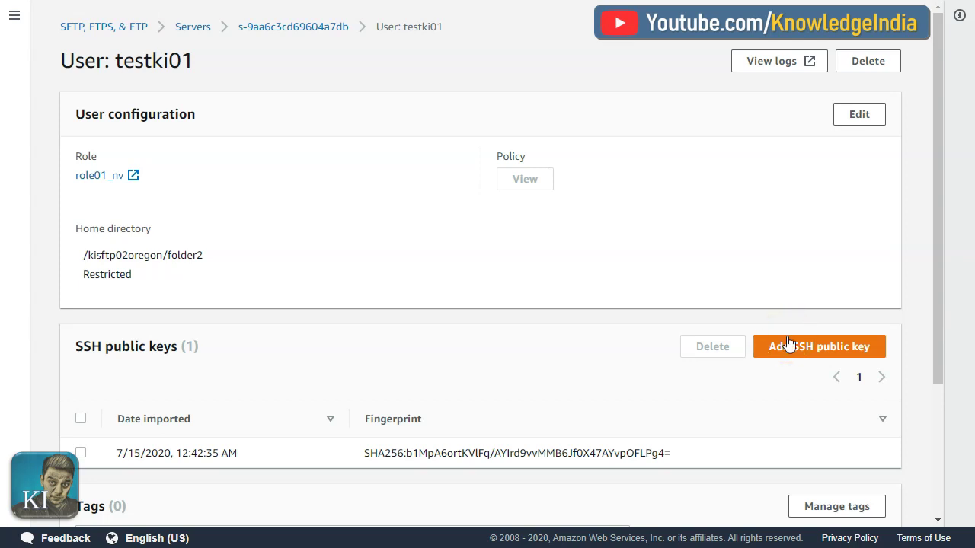